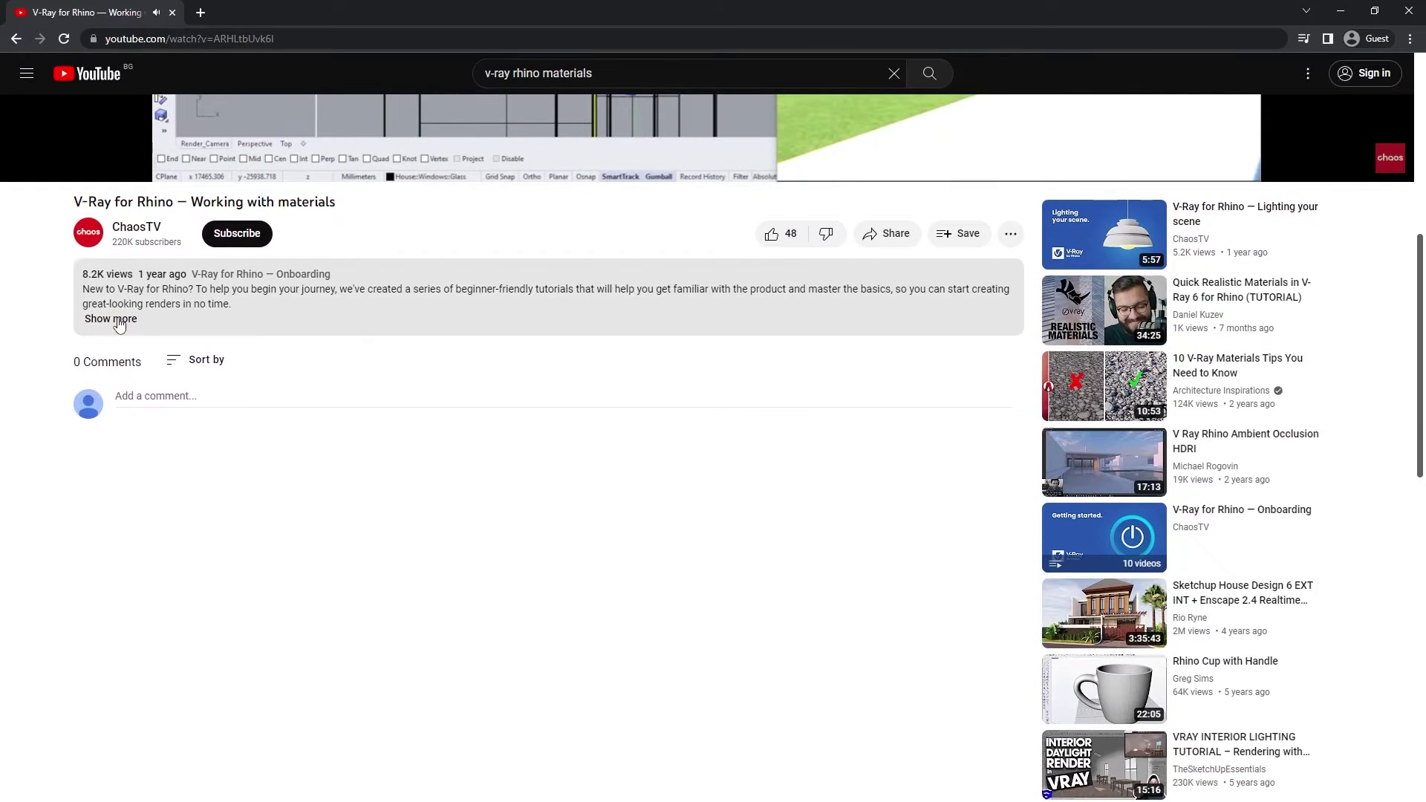
Show the full description under the V-Ray for Rhino materials tutorial video.
{"action": "left_click", "coordinate": [116, 319]}
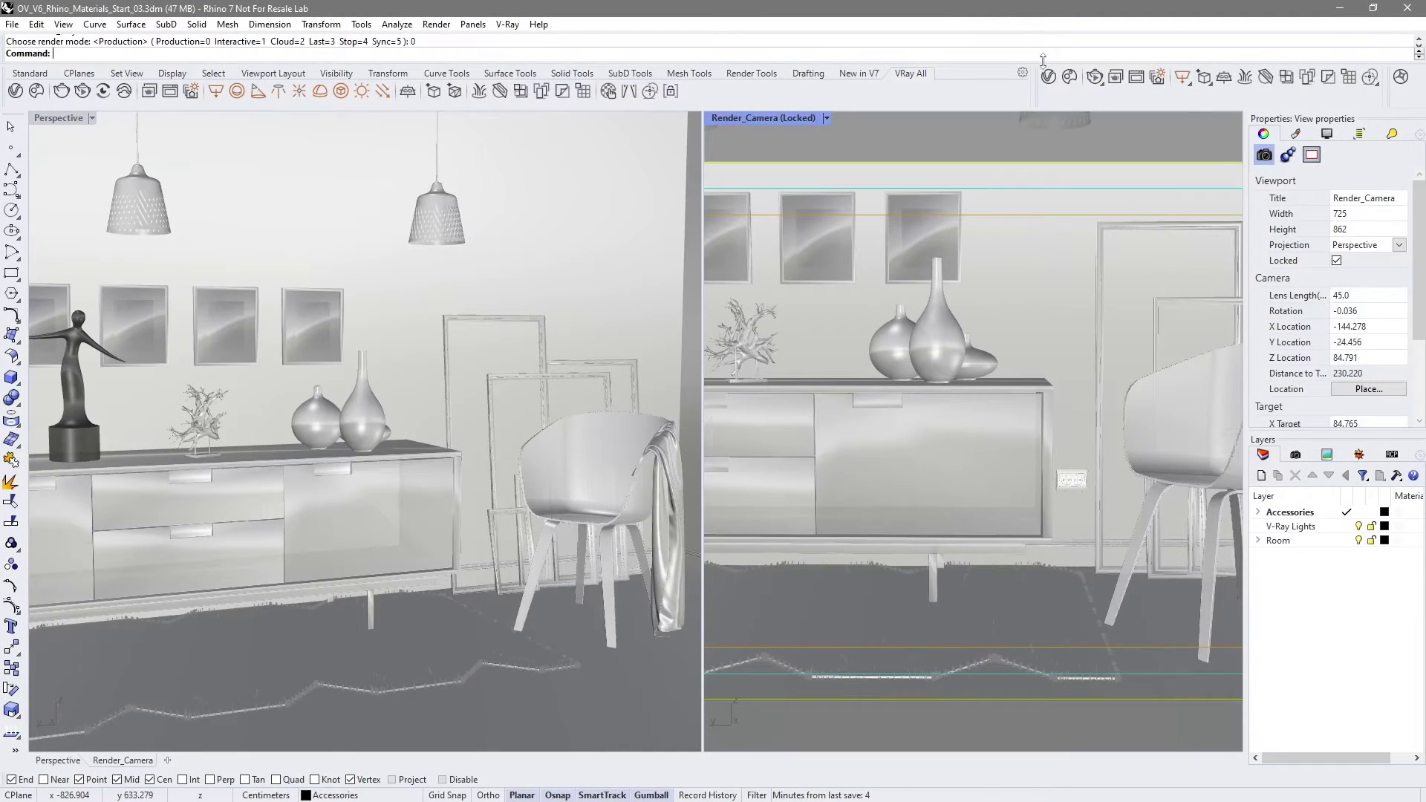
In the V-Ray Asset Editor settings, enable the denoiser using Intel Open Image.
{"action": "left_click", "coordinate": [1049, 77]}
{"action": "left_click", "coordinate": [370, 292]}
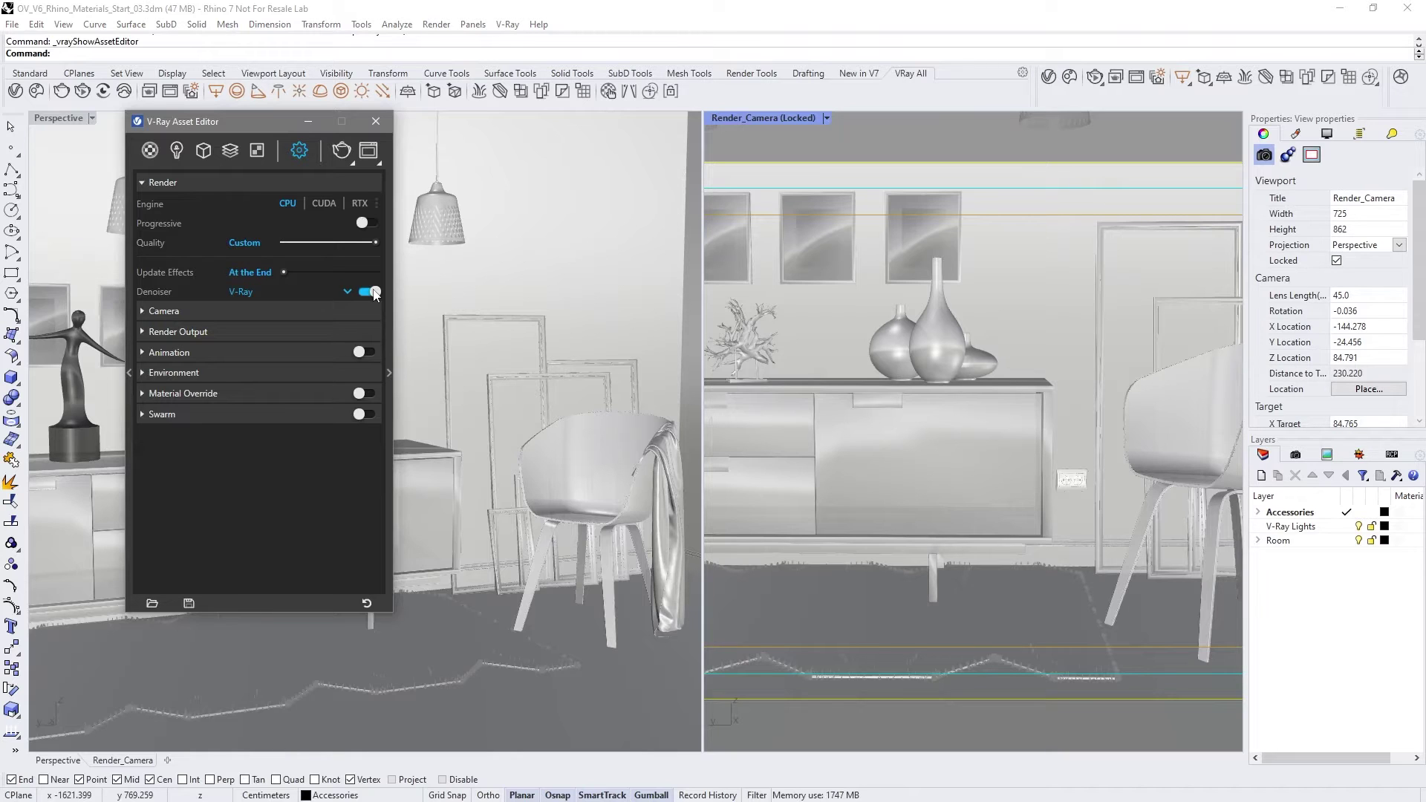
{"action": "left_click", "coordinate": [347, 291]}
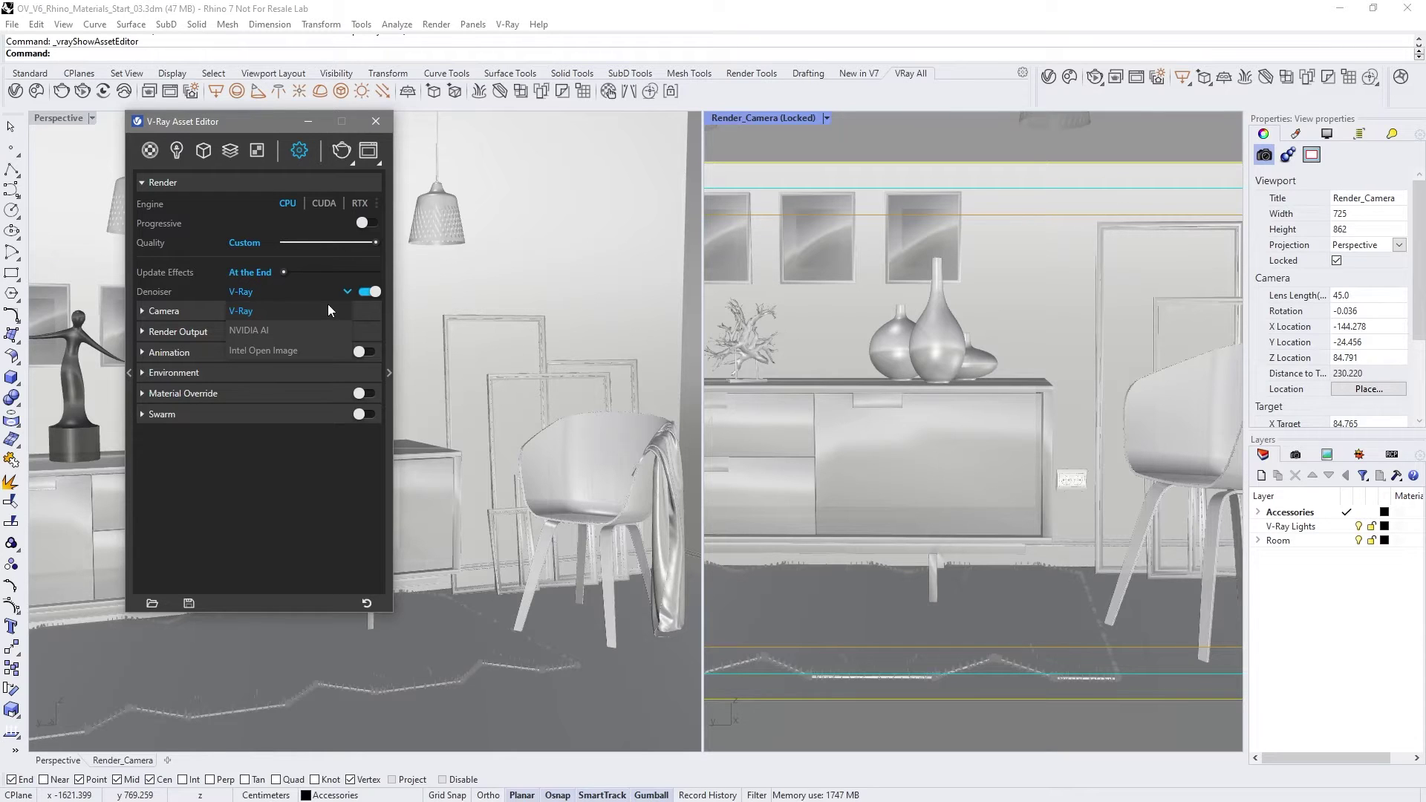
{"action": "left_click", "coordinate": [284, 349]}
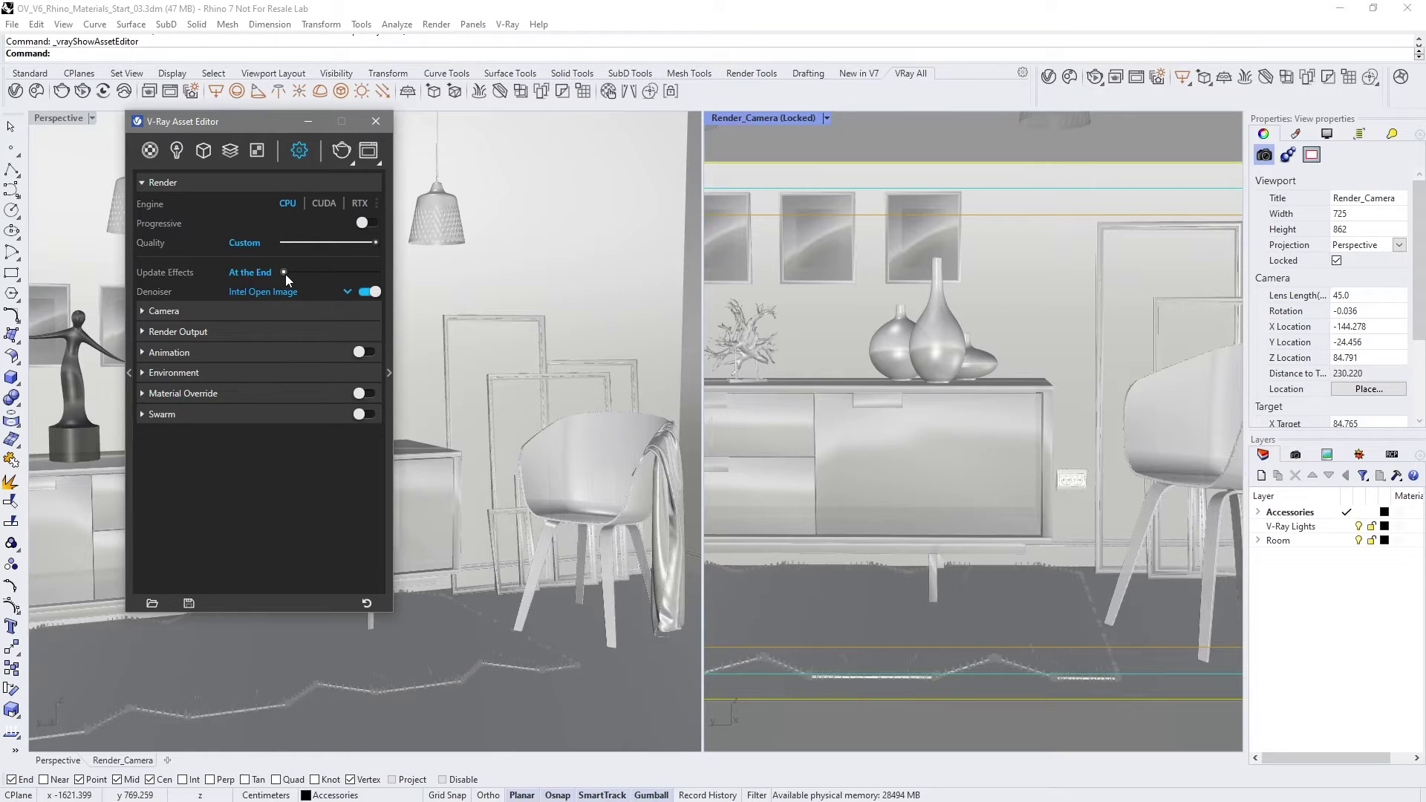
Set Update Effects to Rapid, output to 2560×1440, and switch Material Override on.
{"action": "left_click_drag", "start_coordinate": [285, 274], "coordinate": [389, 273]}
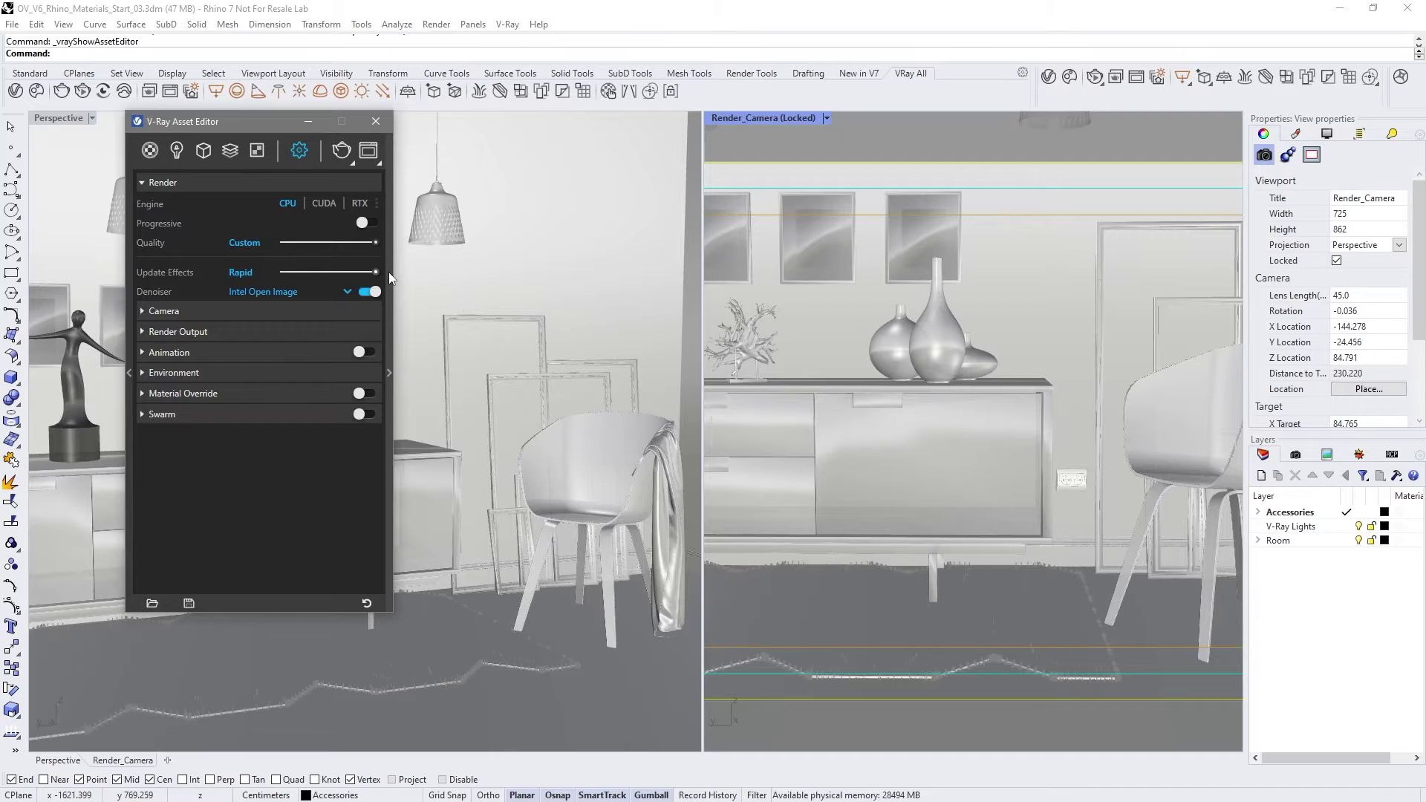
{"action": "left_click", "coordinate": [300, 331]}
{"action": "left_click", "coordinate": [292, 372]}
{"action": "type", "text": "14"}
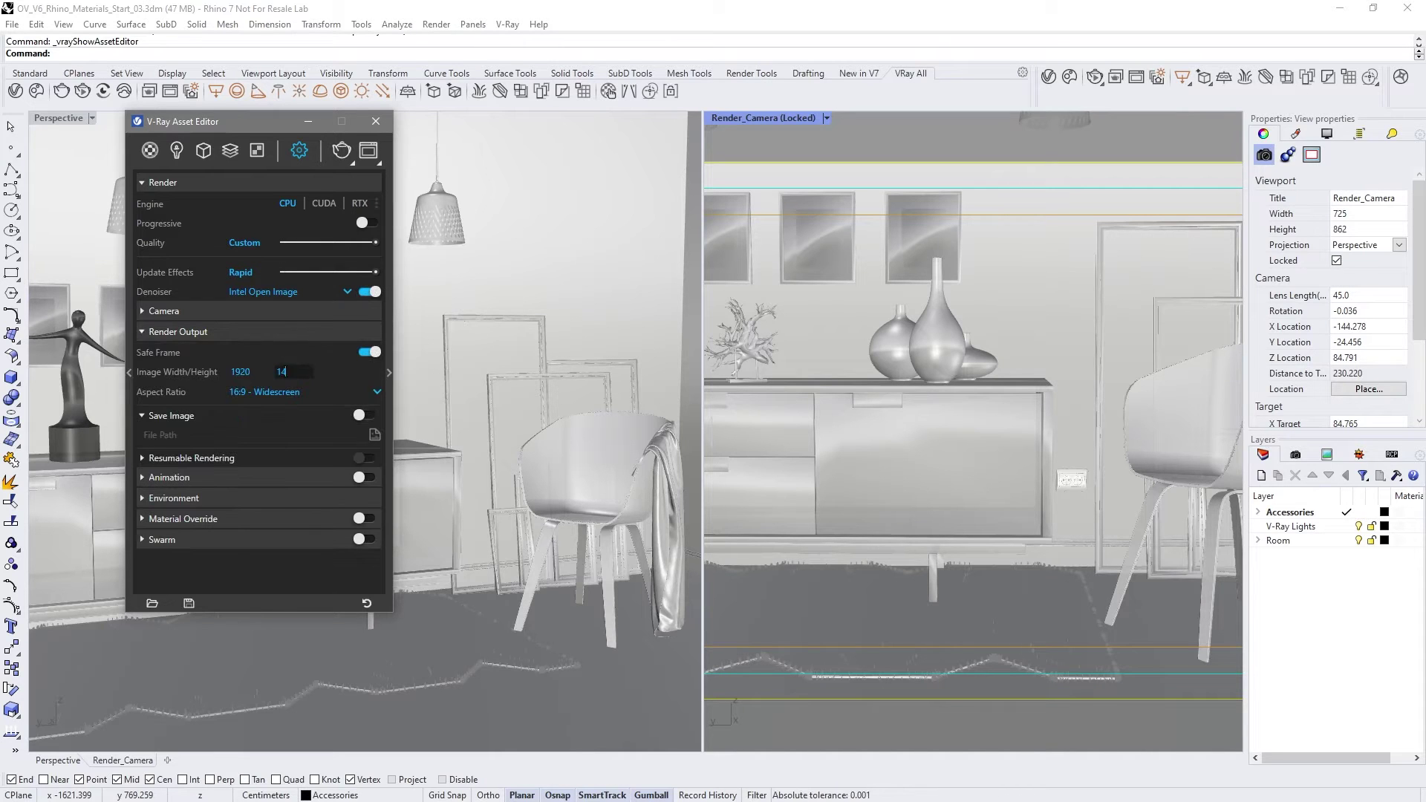
{"action": "type", "text": "40"}
{"action": "left_click", "coordinate": [367, 519]}
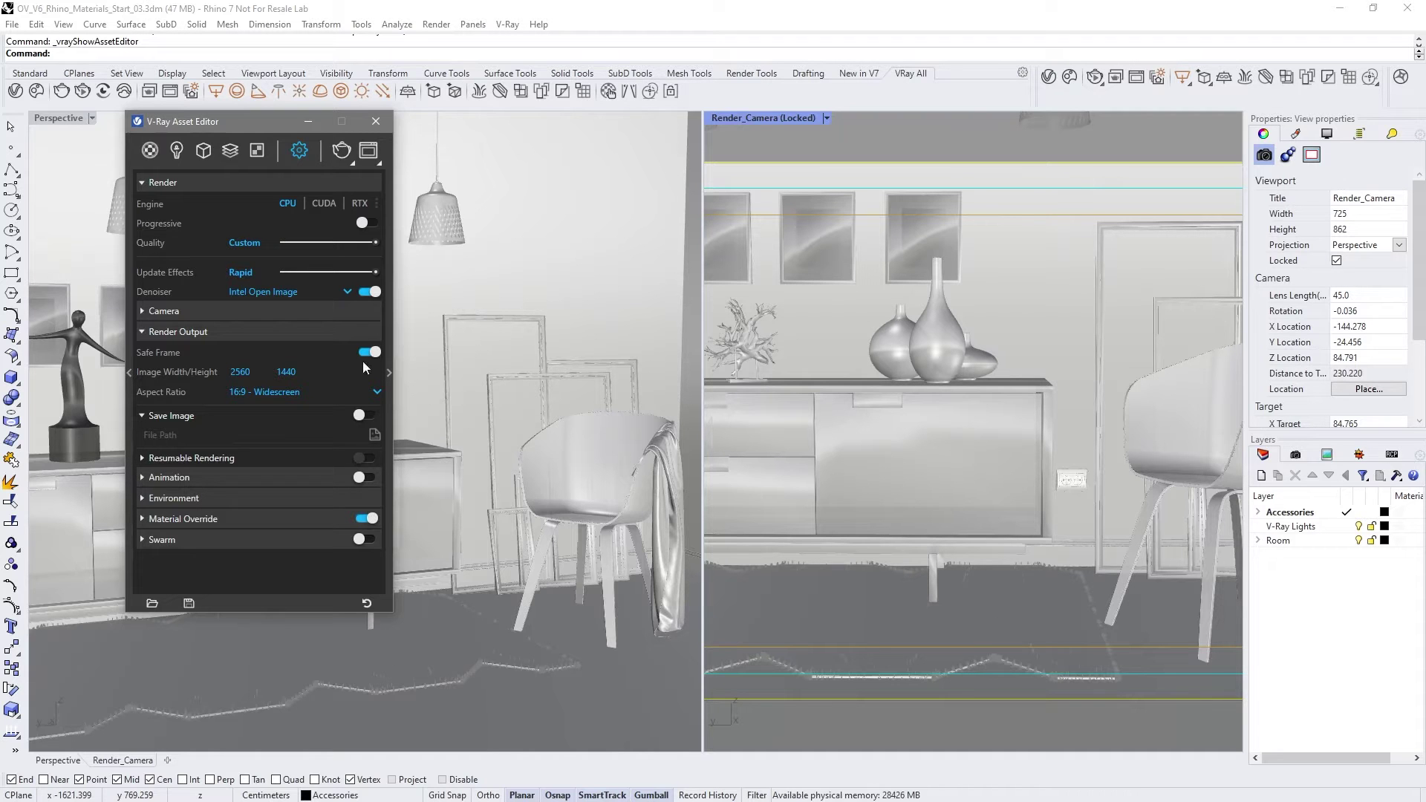
Start the interactive render and restrict it to a region around the wall frames.
{"action": "left_click", "coordinate": [352, 163]}
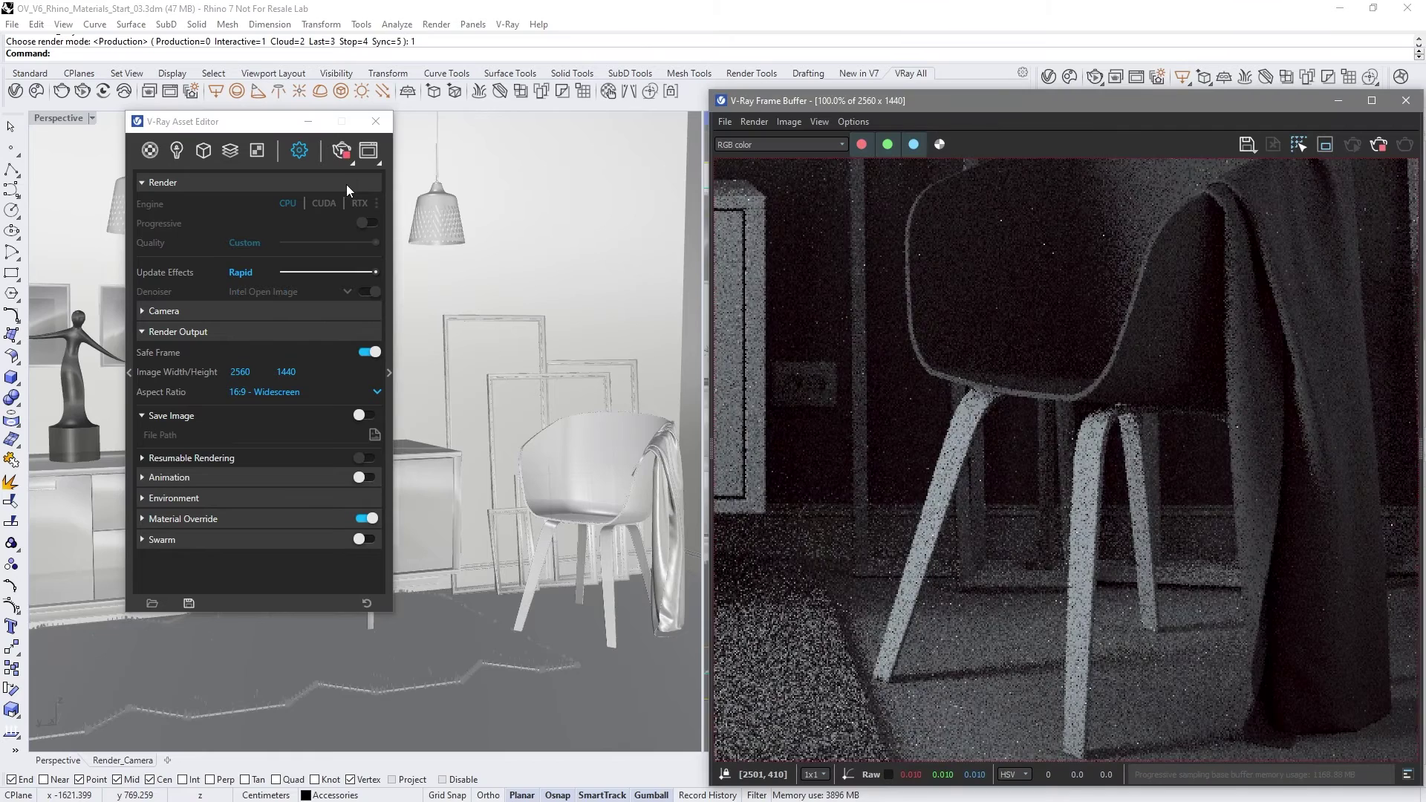
{"action": "middle_click_drag", "start_coordinate": [883, 390], "coordinate": [928, 733]}
{"action": "left_click", "coordinate": [1326, 144]}
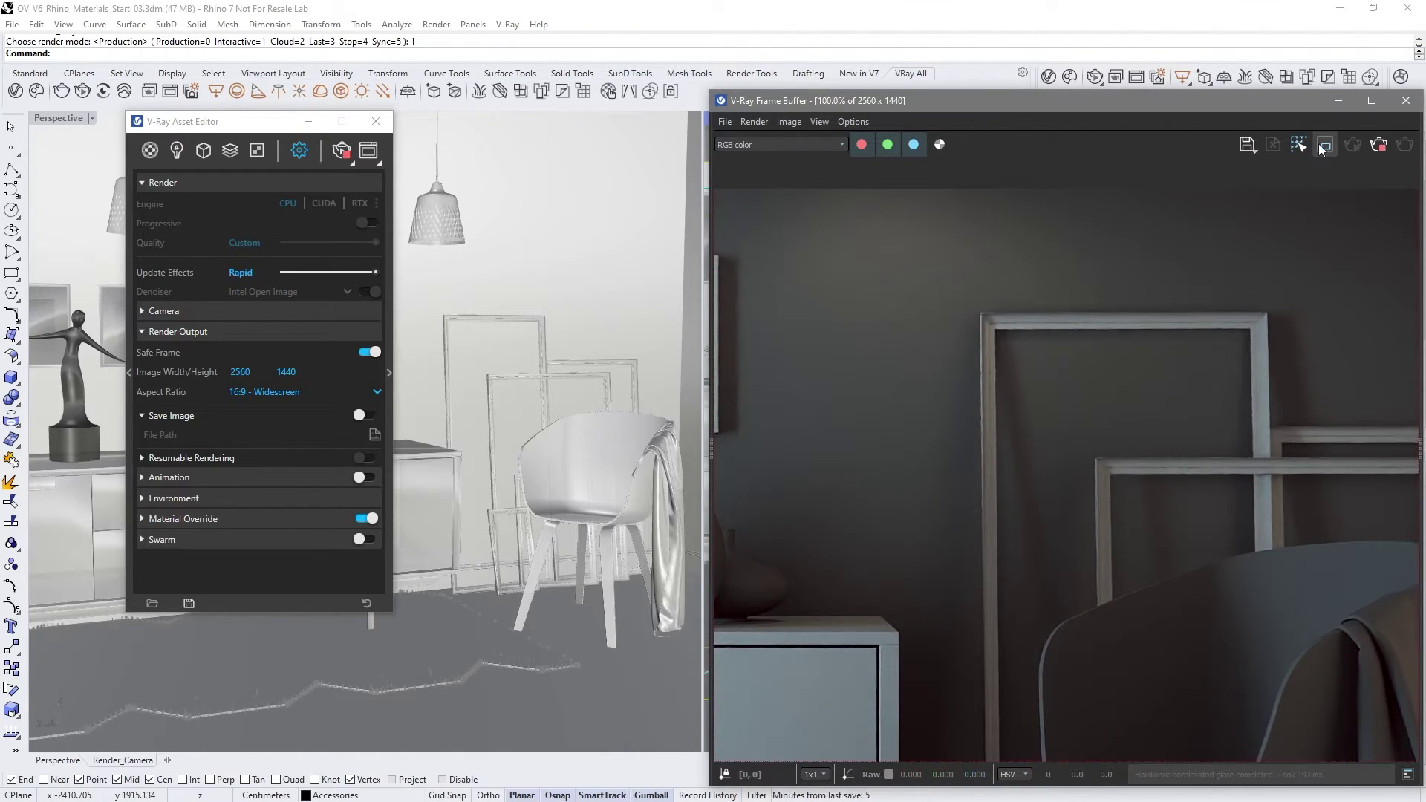
{"action": "left_click_drag", "start_coordinate": [1375, 195], "coordinate": [804, 599]}
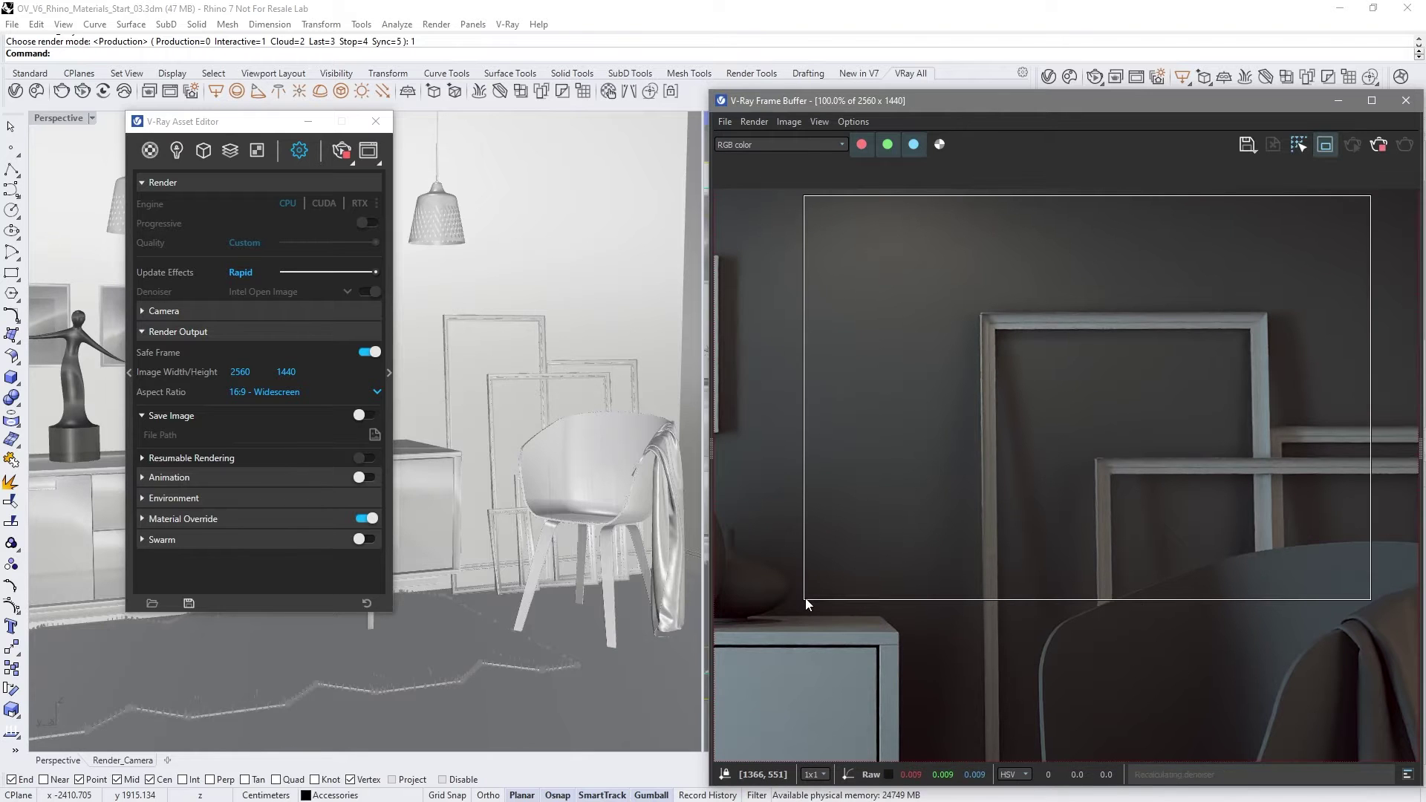
Select the back wall and open its Wall_Stucco material settings.
{"action": "left_click", "coordinate": [639, 322]}
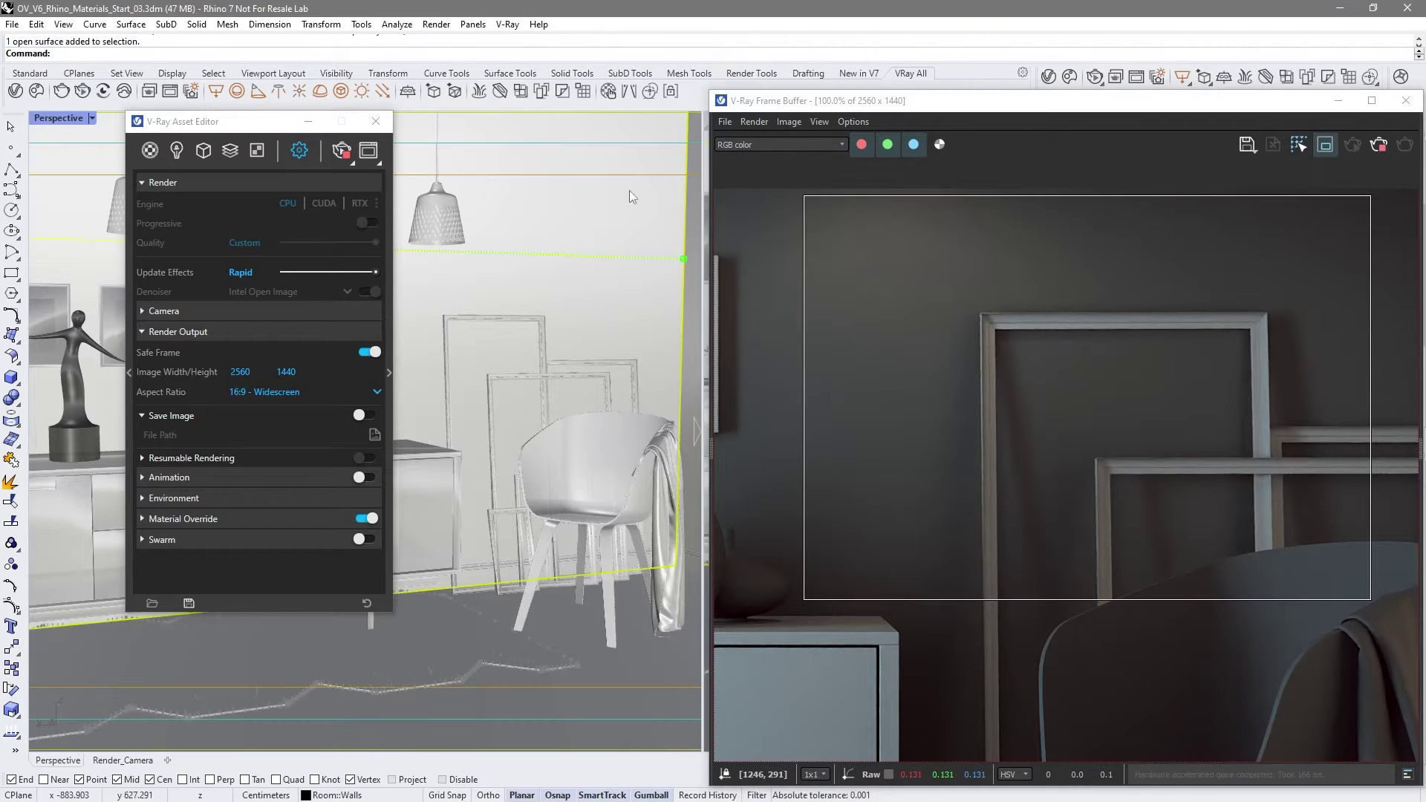
{"action": "left_click", "coordinate": [609, 92]}
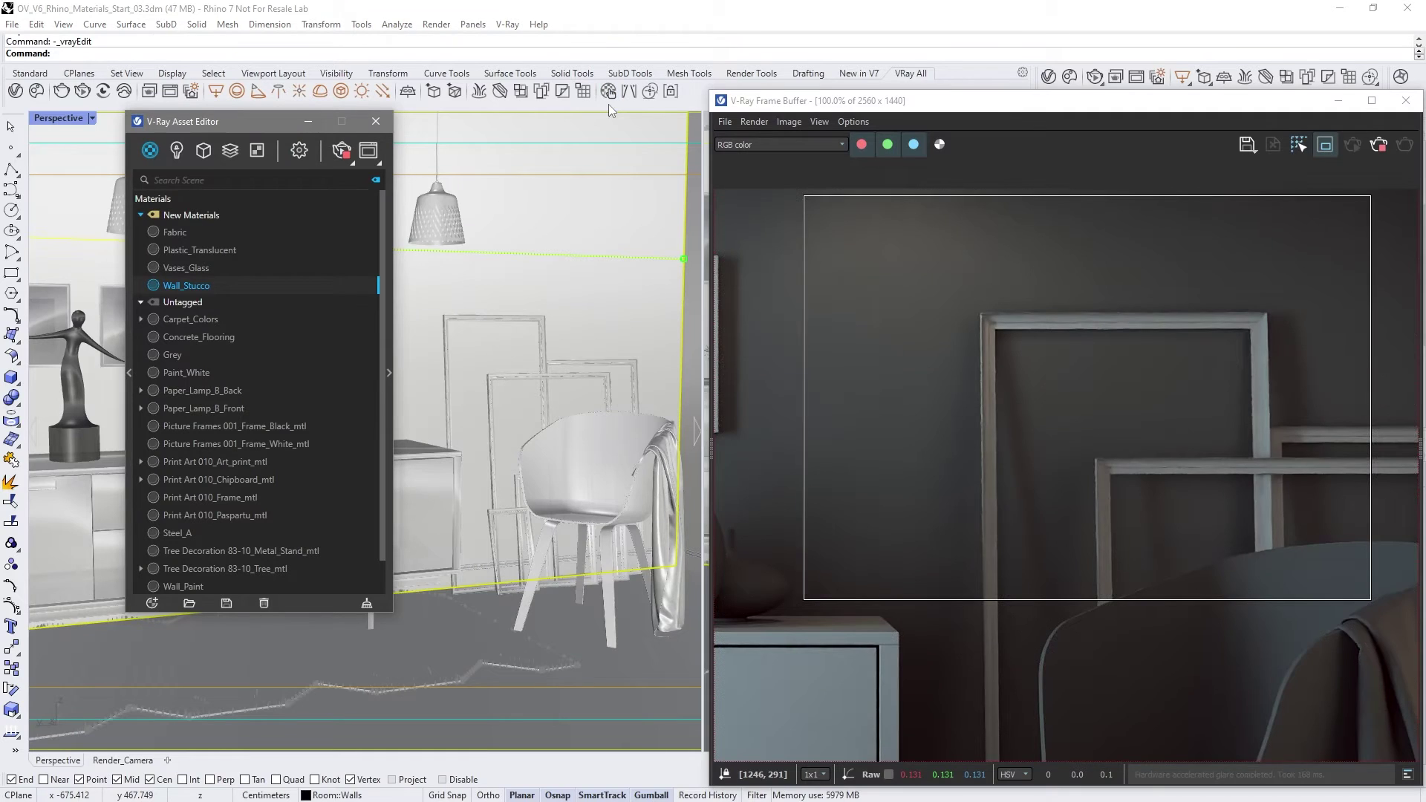
{"action": "left_click", "coordinate": [575, 199]}
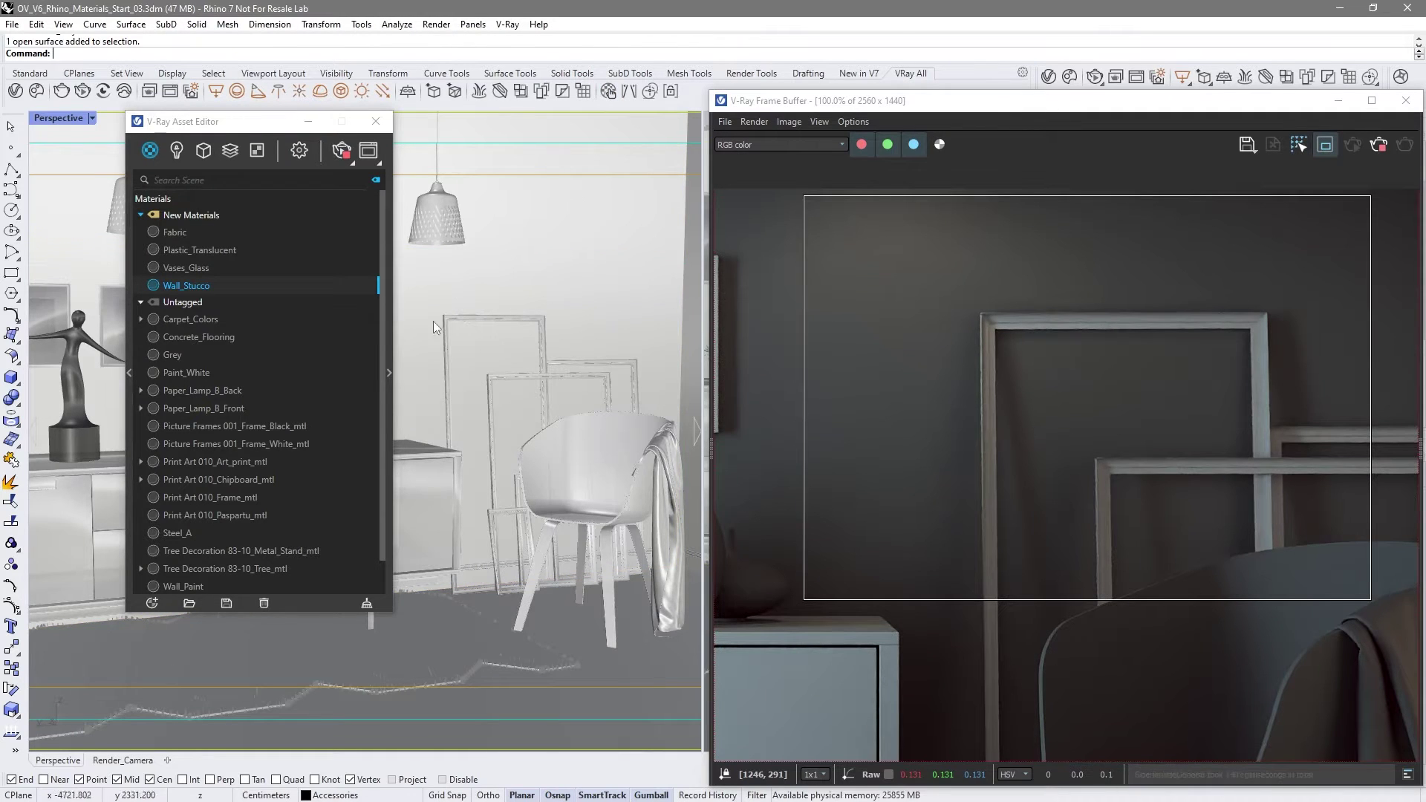
{"action": "left_click", "coordinate": [389, 372]}
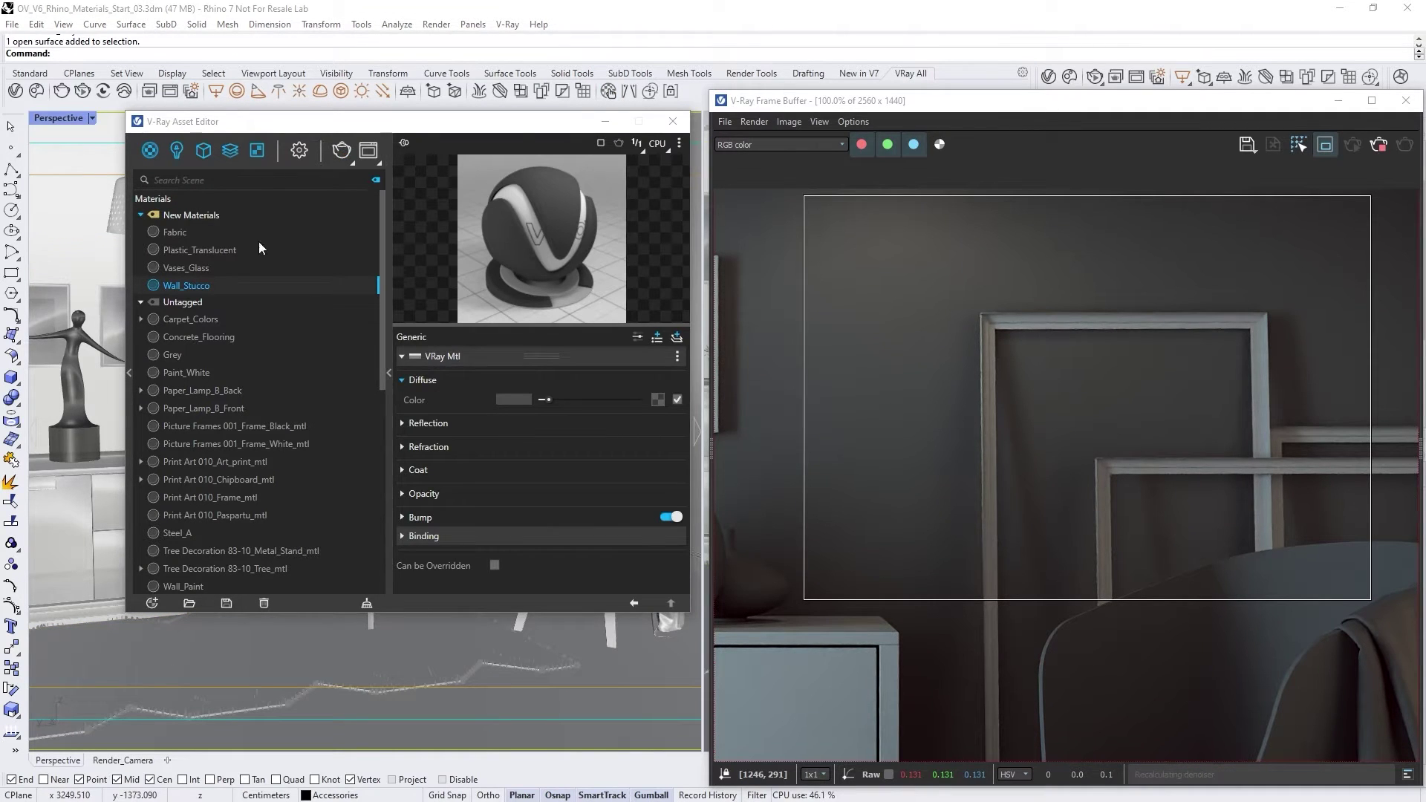
{"action": "left_click", "coordinate": [154, 149]}
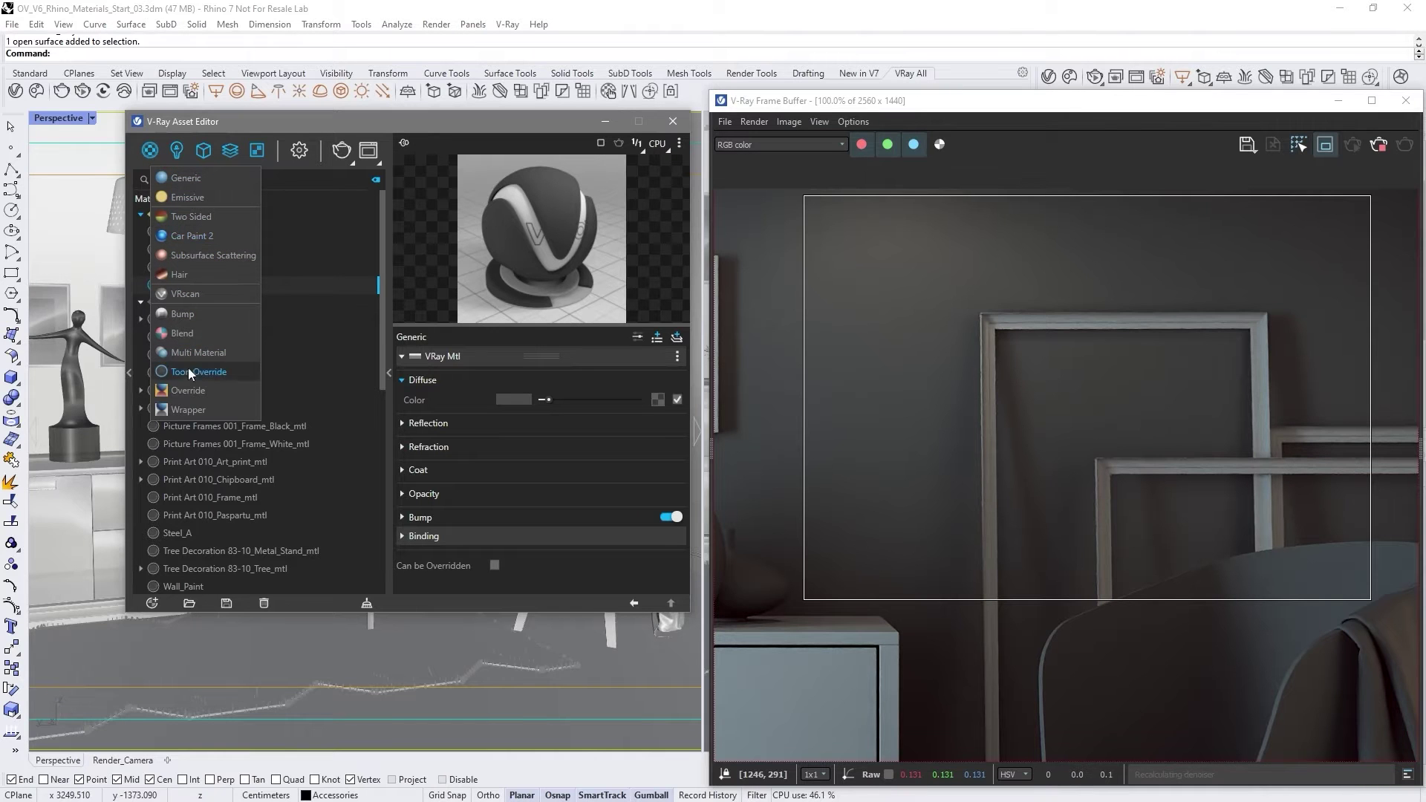
{"action": "left_click", "coordinate": [390, 376]}
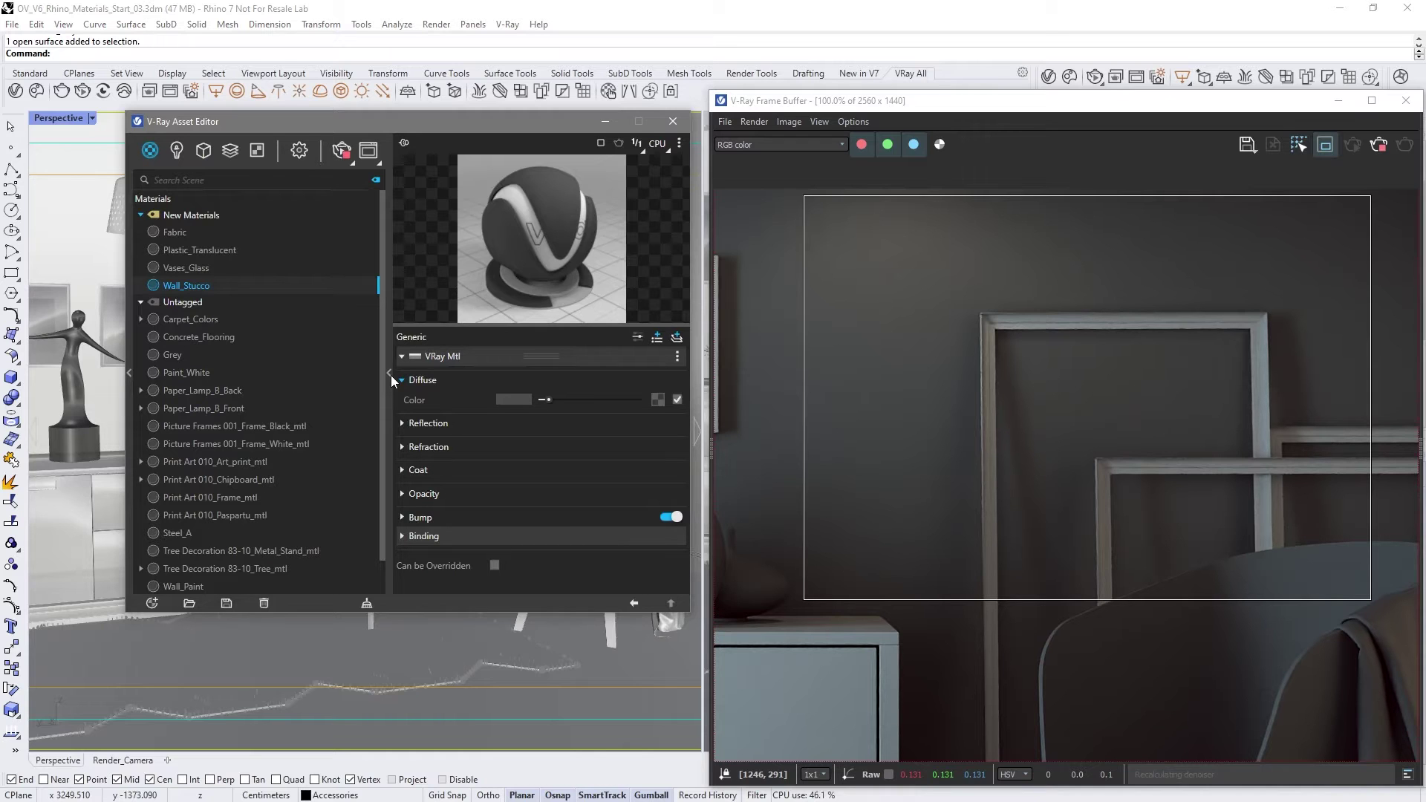
Set Wall_Stucco's diffuse colour to a dark grey-green (R63 G77 B72).
{"action": "left_click", "coordinate": [507, 398]}
{"action": "left_click", "coordinate": [335, 238]}
{"action": "left_click", "coordinate": [163, 287]}
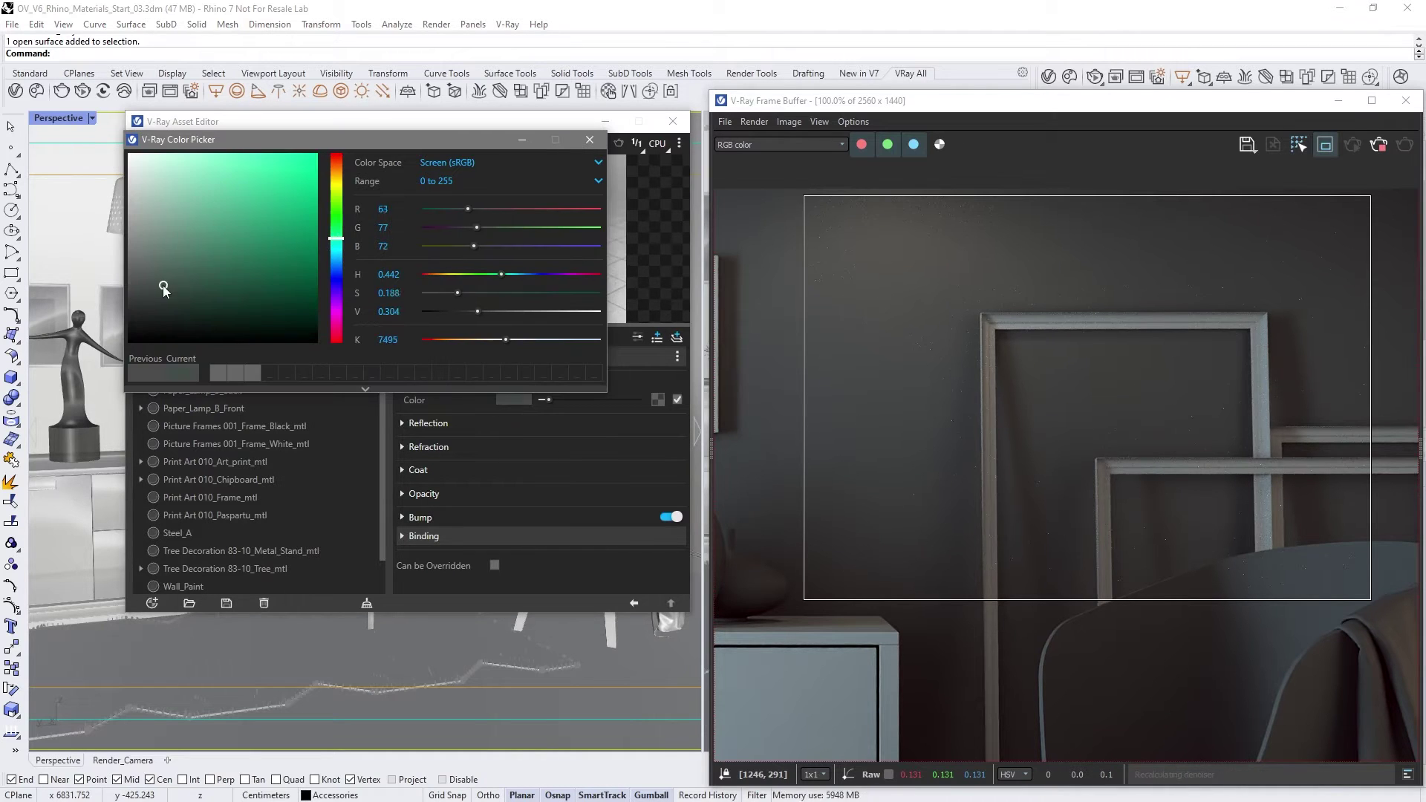
{"action": "left_click_drag", "start_coordinate": [164, 287], "coordinate": [150, 282]}
{"action": "left_click", "coordinate": [590, 139]}
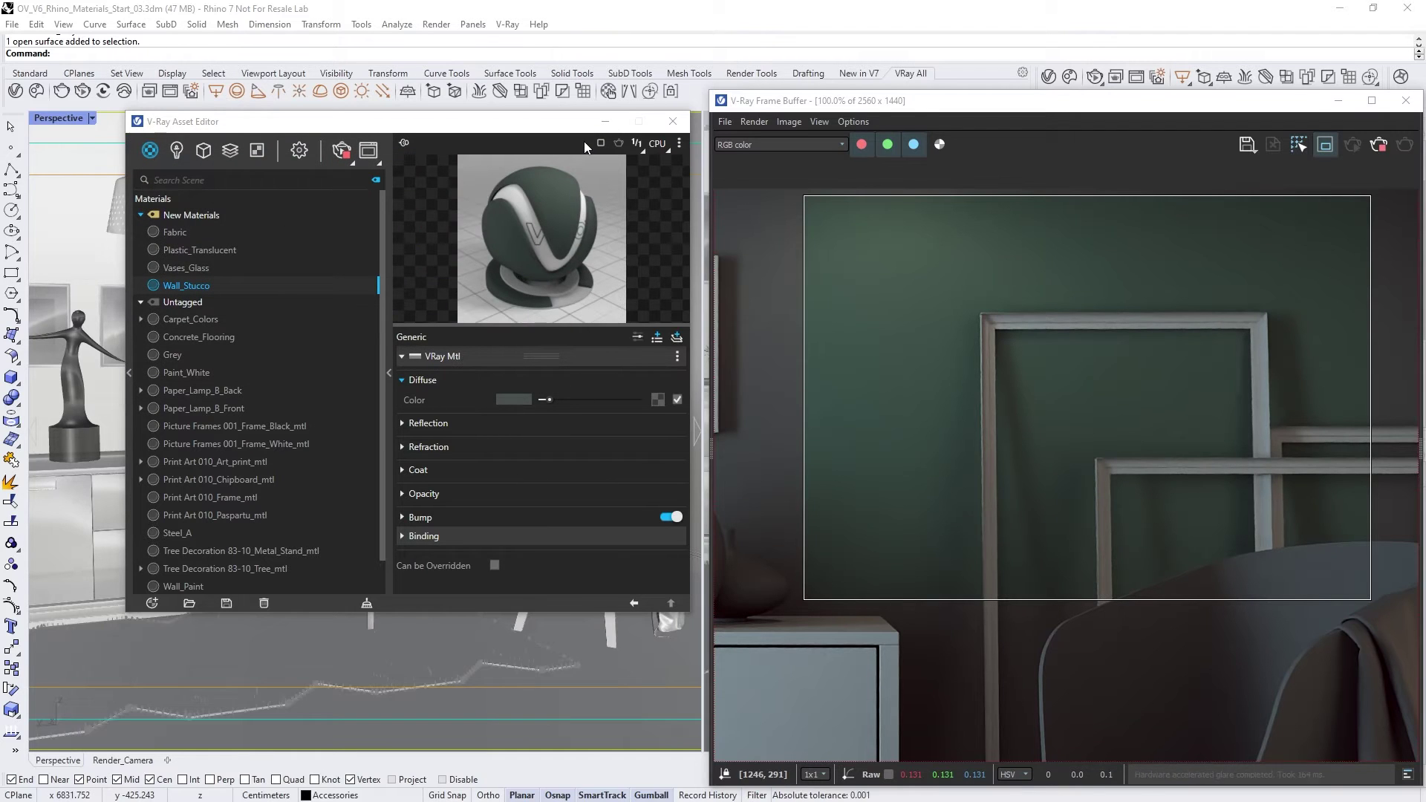
Give Wall_Stucco light grey reflections with 0.56 glossiness and reflection IOR 2.
{"action": "left_click", "coordinate": [508, 422]}
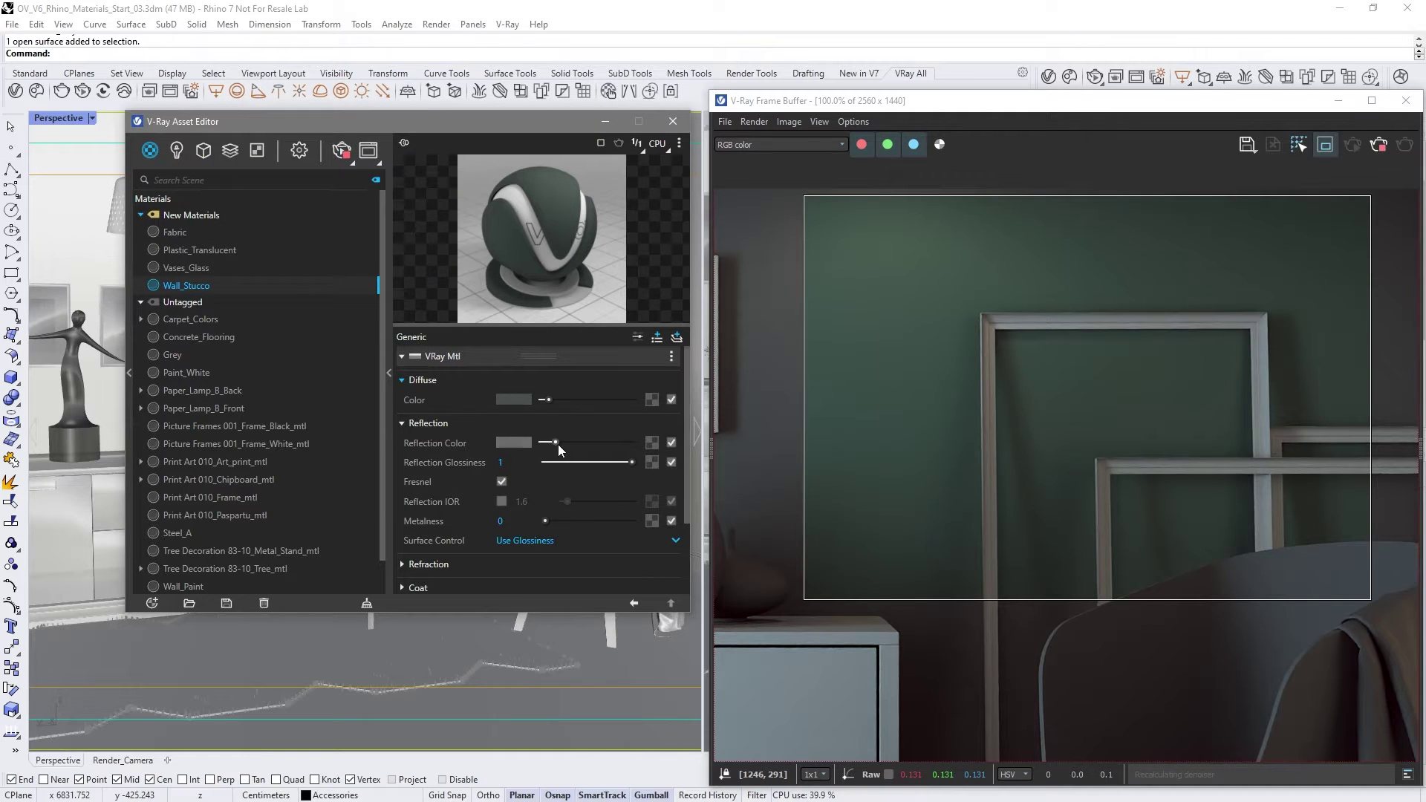
{"action": "left_click_drag", "start_coordinate": [559, 444], "coordinate": [600, 445]}
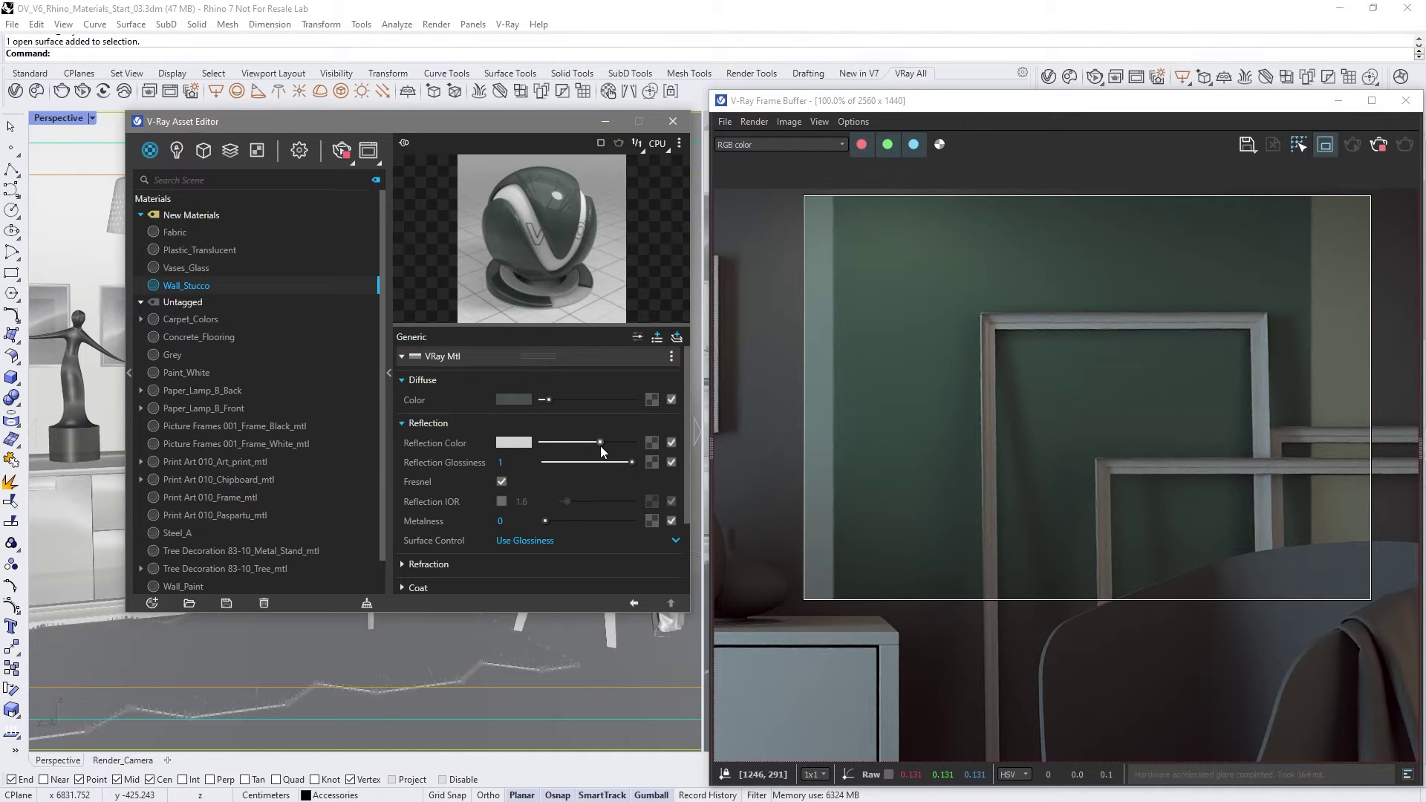
{"action": "left_click_drag", "start_coordinate": [631, 462], "coordinate": [595, 462]}
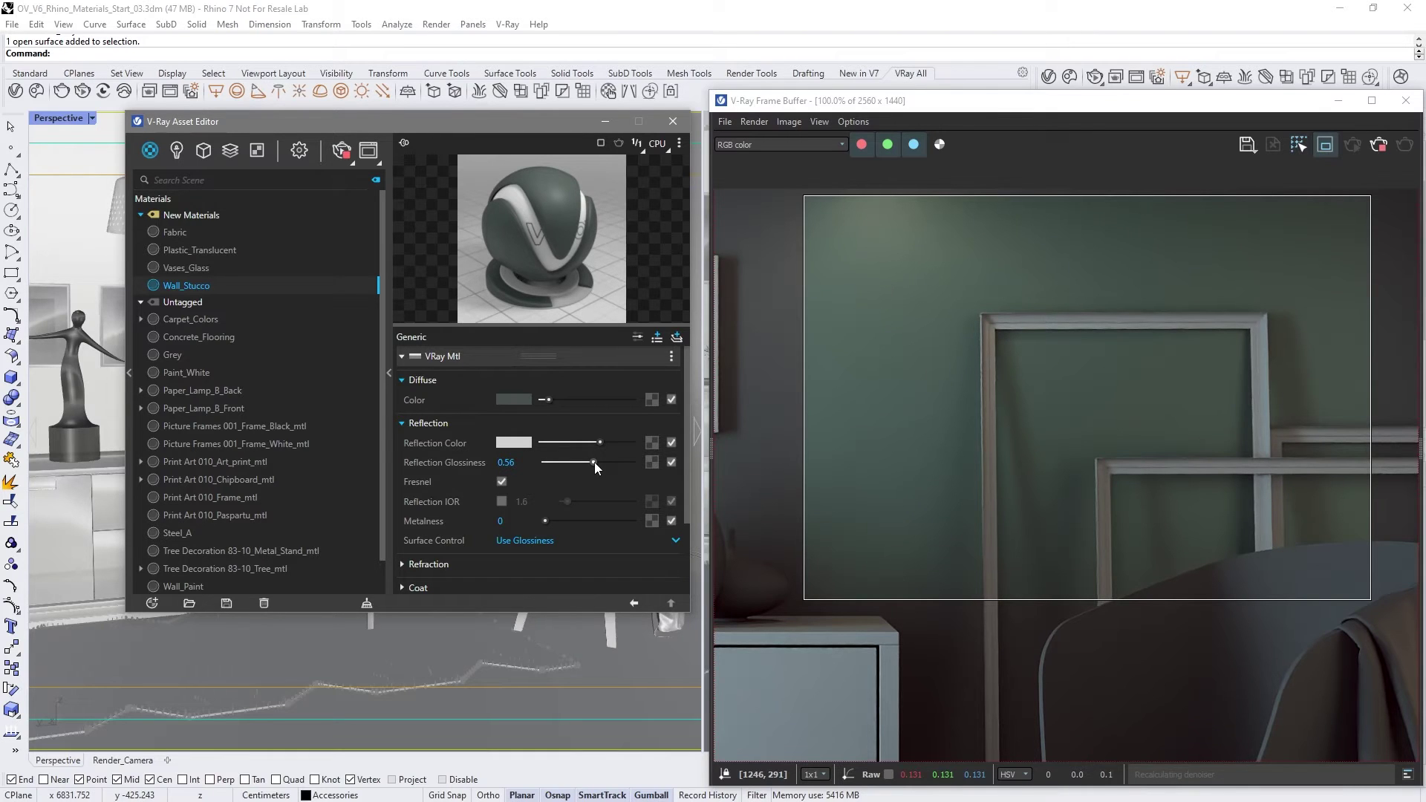
{"action": "left_click", "coordinate": [501, 502]}
{"action": "left_click", "coordinate": [520, 501]}
{"action": "type", "text": "2"}
{"action": "key", "text": "Return"}
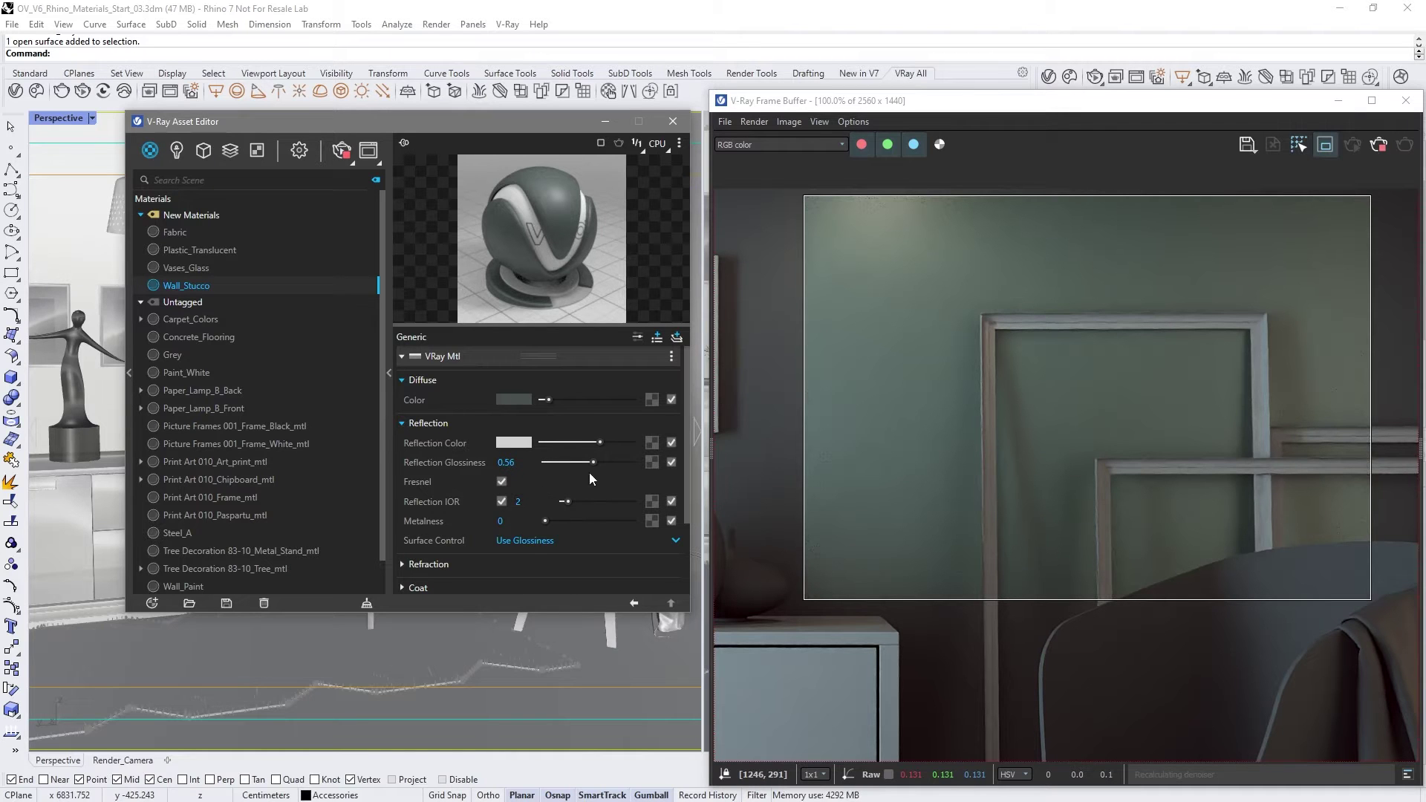
Load the stucco reflection image as a bitmap on Wall_Stucco's reflection colour.
{"action": "left_click", "coordinate": [650, 442]}
{"action": "left_click", "coordinate": [592, 160]}
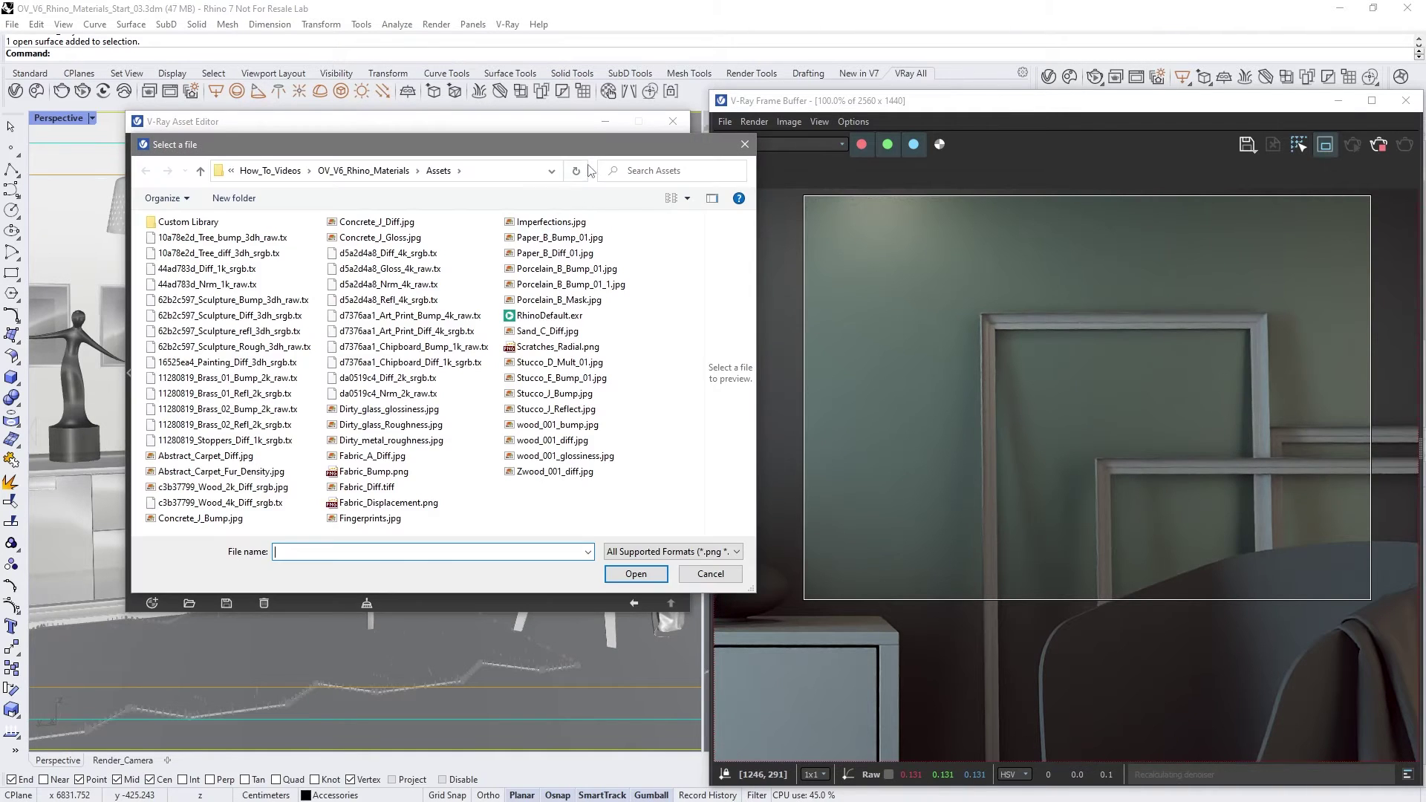
{"action": "left_click", "coordinate": [572, 311]}
{"action": "left_click", "coordinate": [624, 572]}
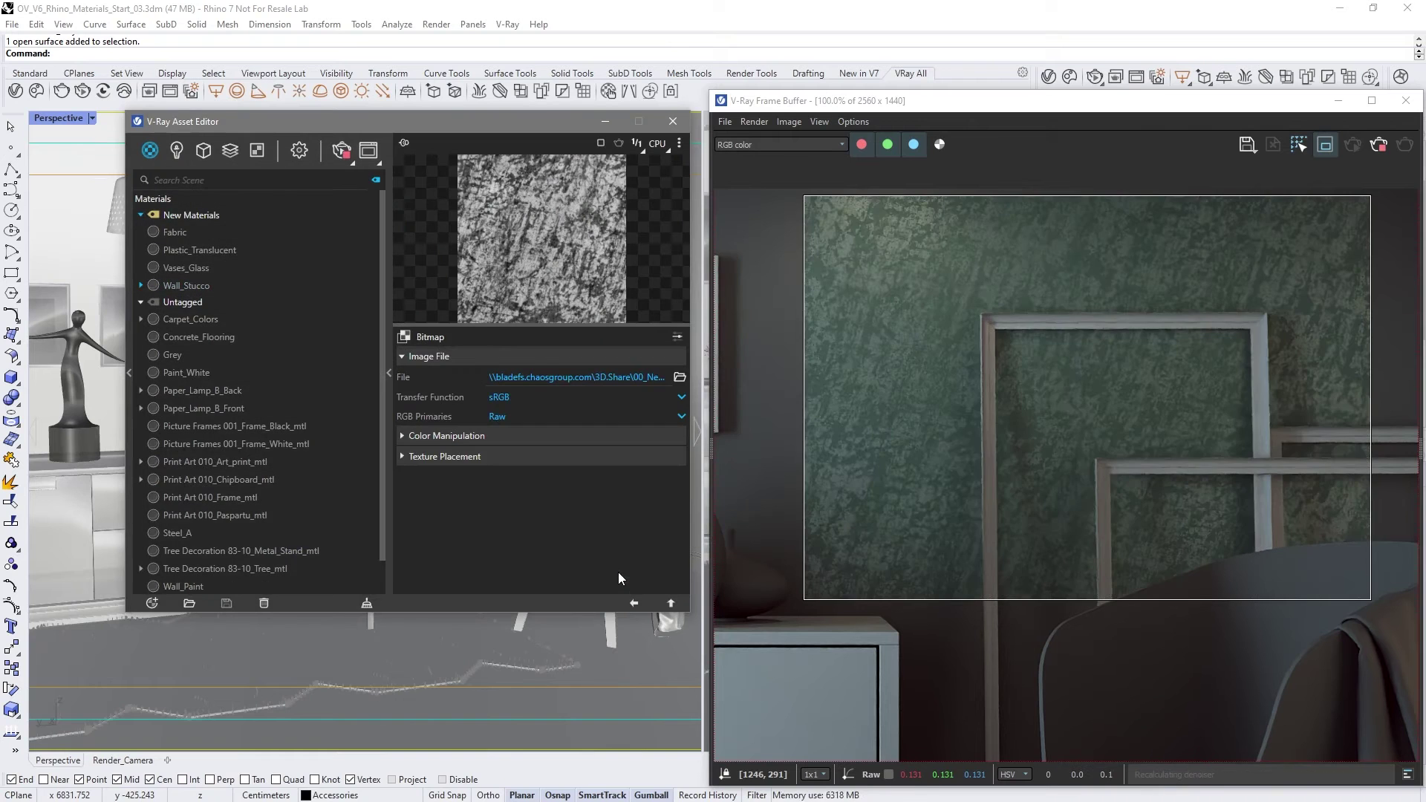
{"action": "left_click", "coordinate": [671, 603]}
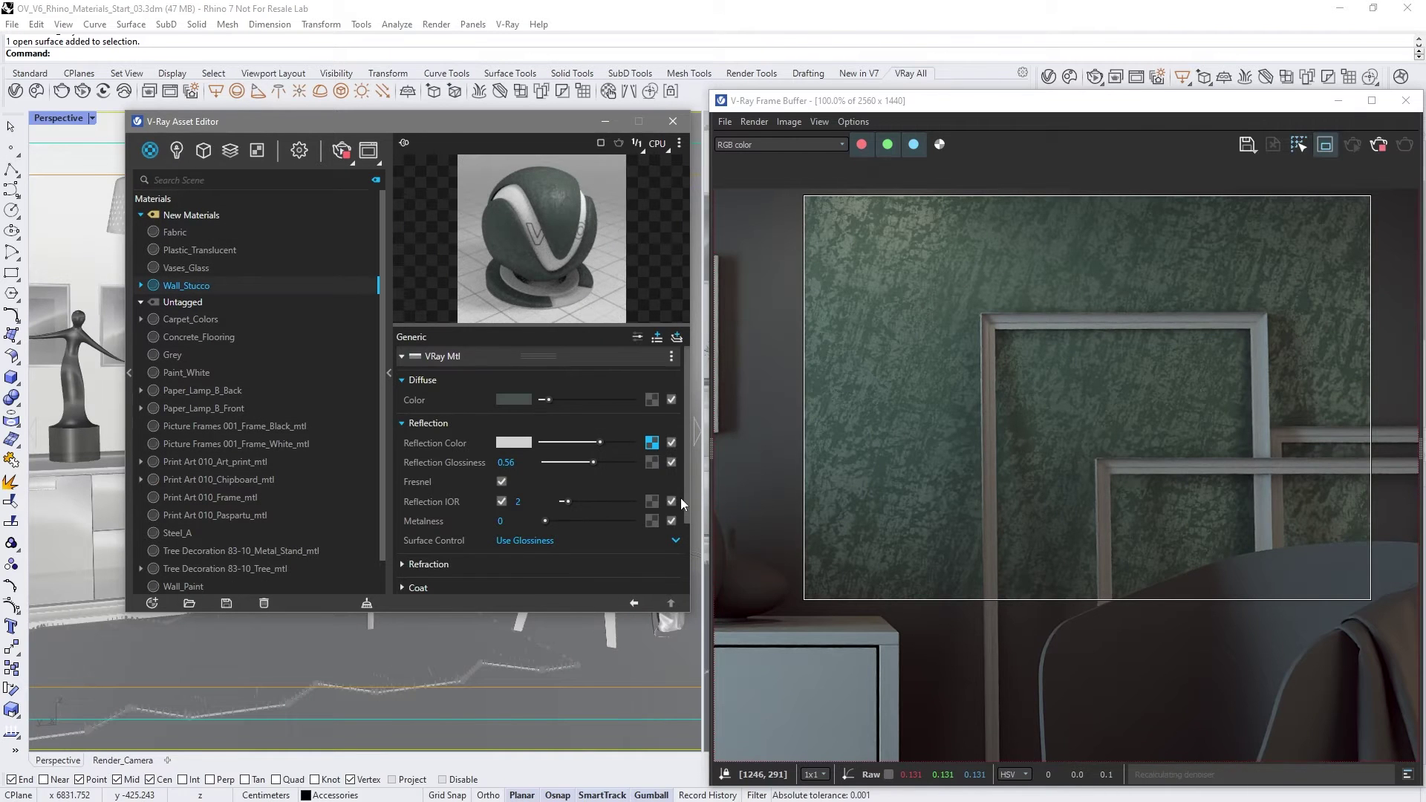
Load Stucco_J_Bump.jpg as Wall_Stucco's bump map and review the multiplier settings.
{"action": "left_click_drag", "start_coordinate": [684, 498], "coordinate": [685, 547]}
{"action": "left_click", "coordinate": [541, 536]}
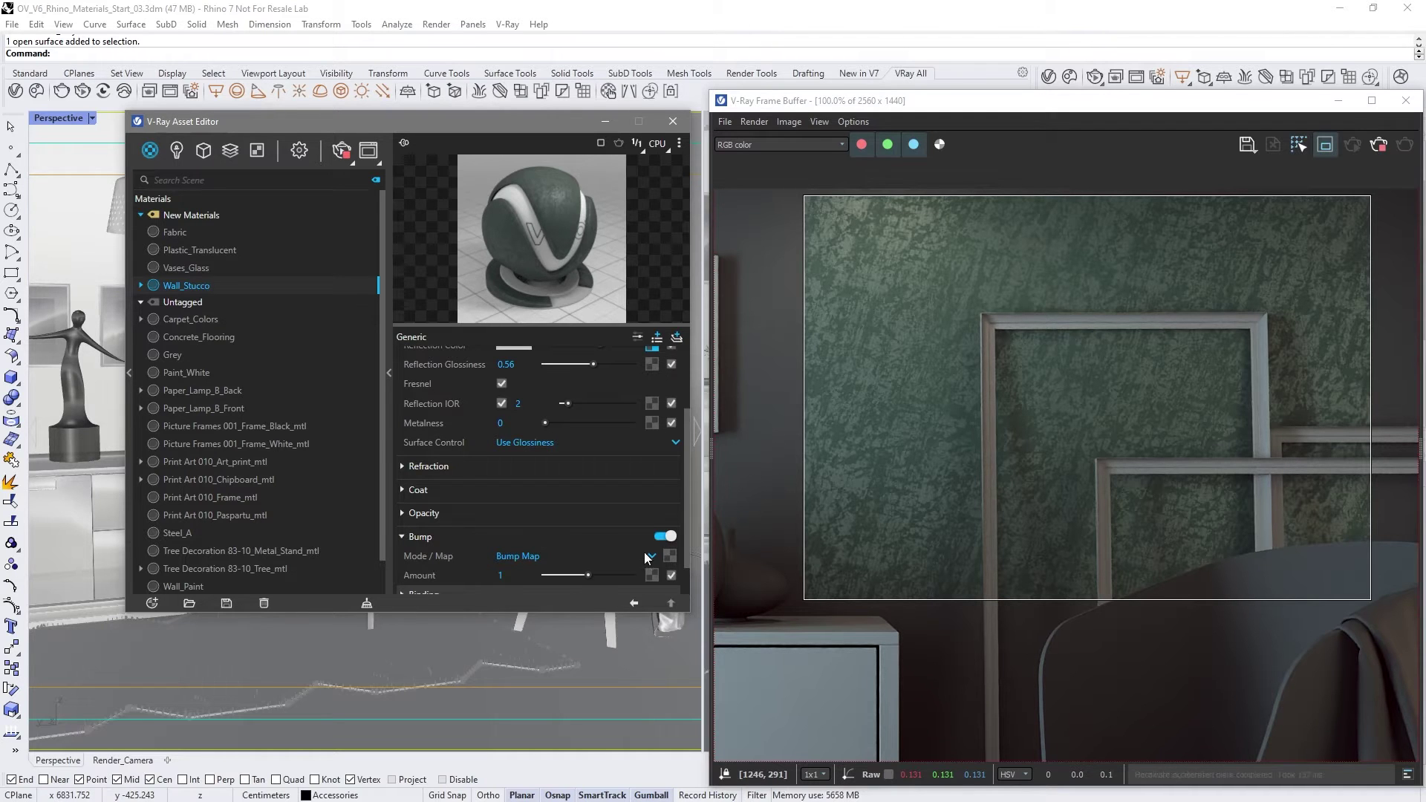
{"action": "left_click", "coordinate": [670, 556]}
{"action": "left_click", "coordinate": [592, 161]}
{"action": "left_click", "coordinate": [572, 379]}
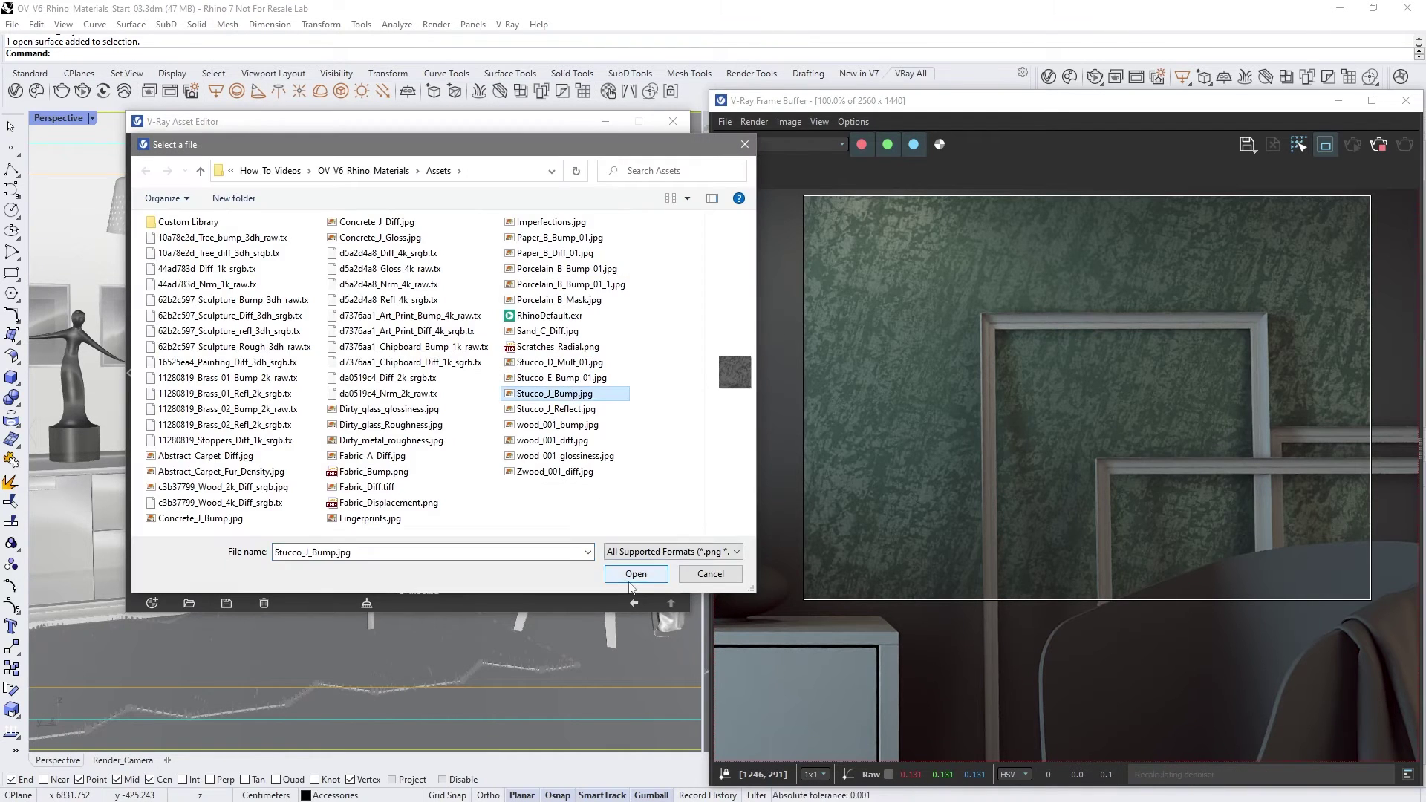
{"action": "left_click", "coordinate": [635, 573]}
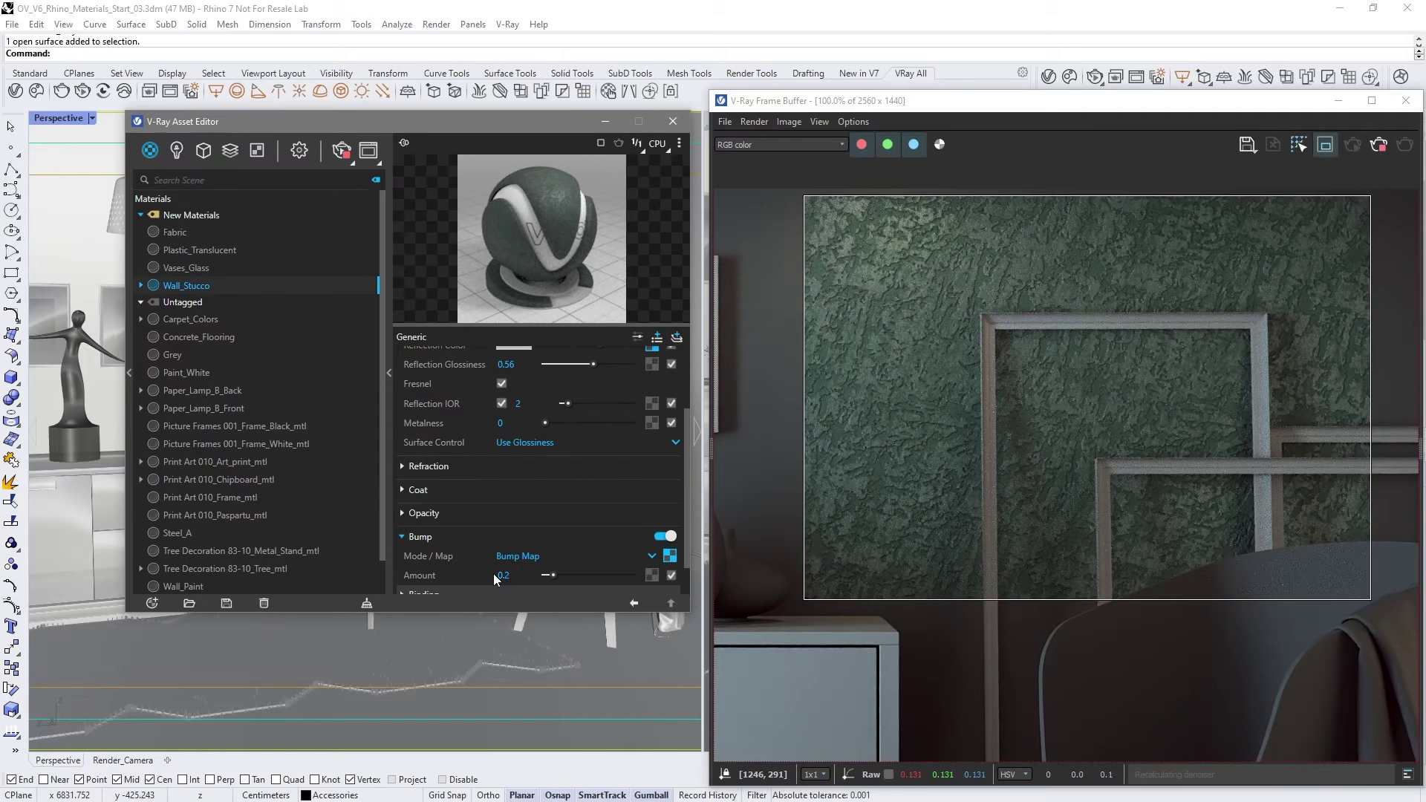
{"action": "scroll", "coordinate": [684, 519], "scroll_direction": "up", "scroll_amount": 2}
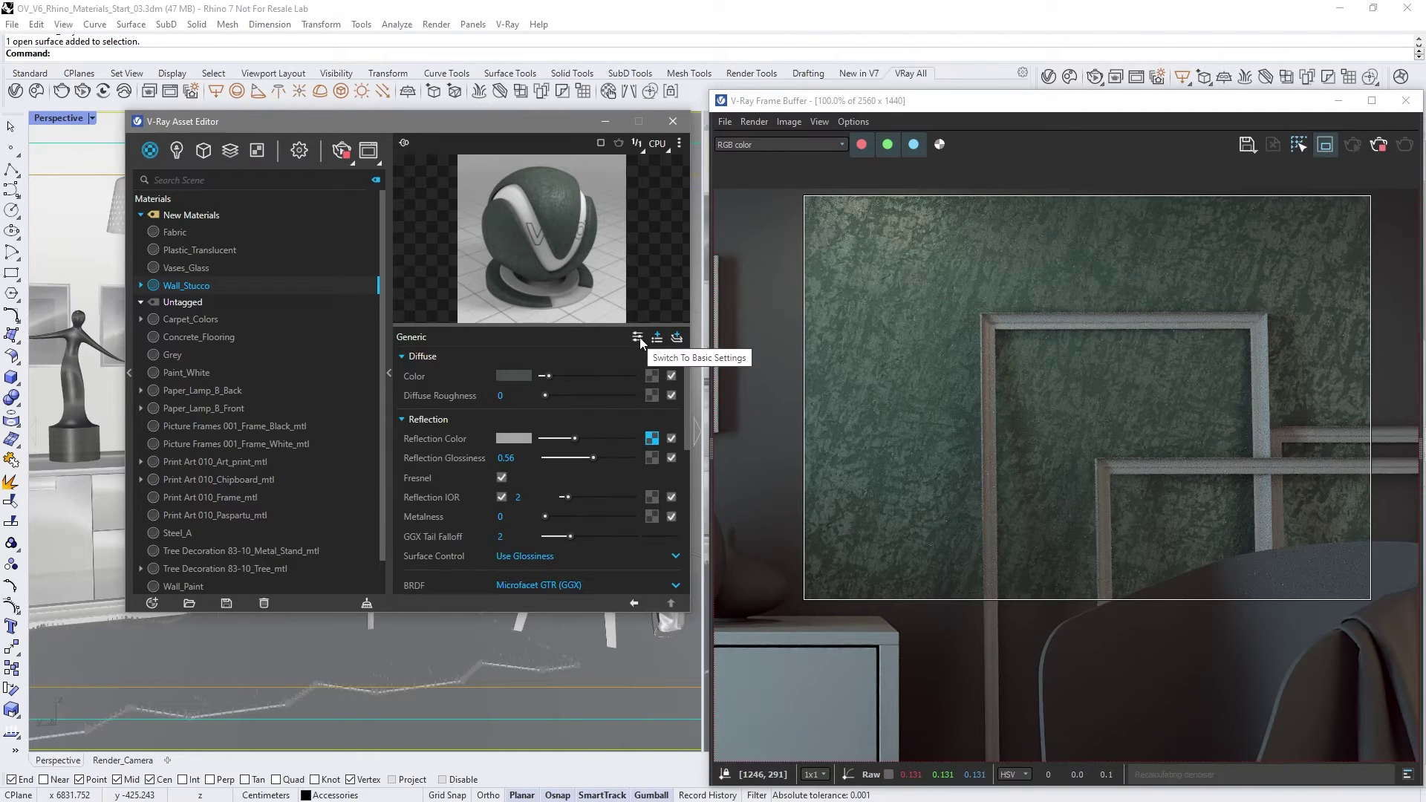
{"action": "left_click_drag", "start_coordinate": [686, 399], "coordinate": [598, 522]}
{"action": "left_click", "coordinate": [609, 536]}
{"action": "scroll", "coordinate": [637, 555], "scroll_direction": "down", "scroll_amount": 2}
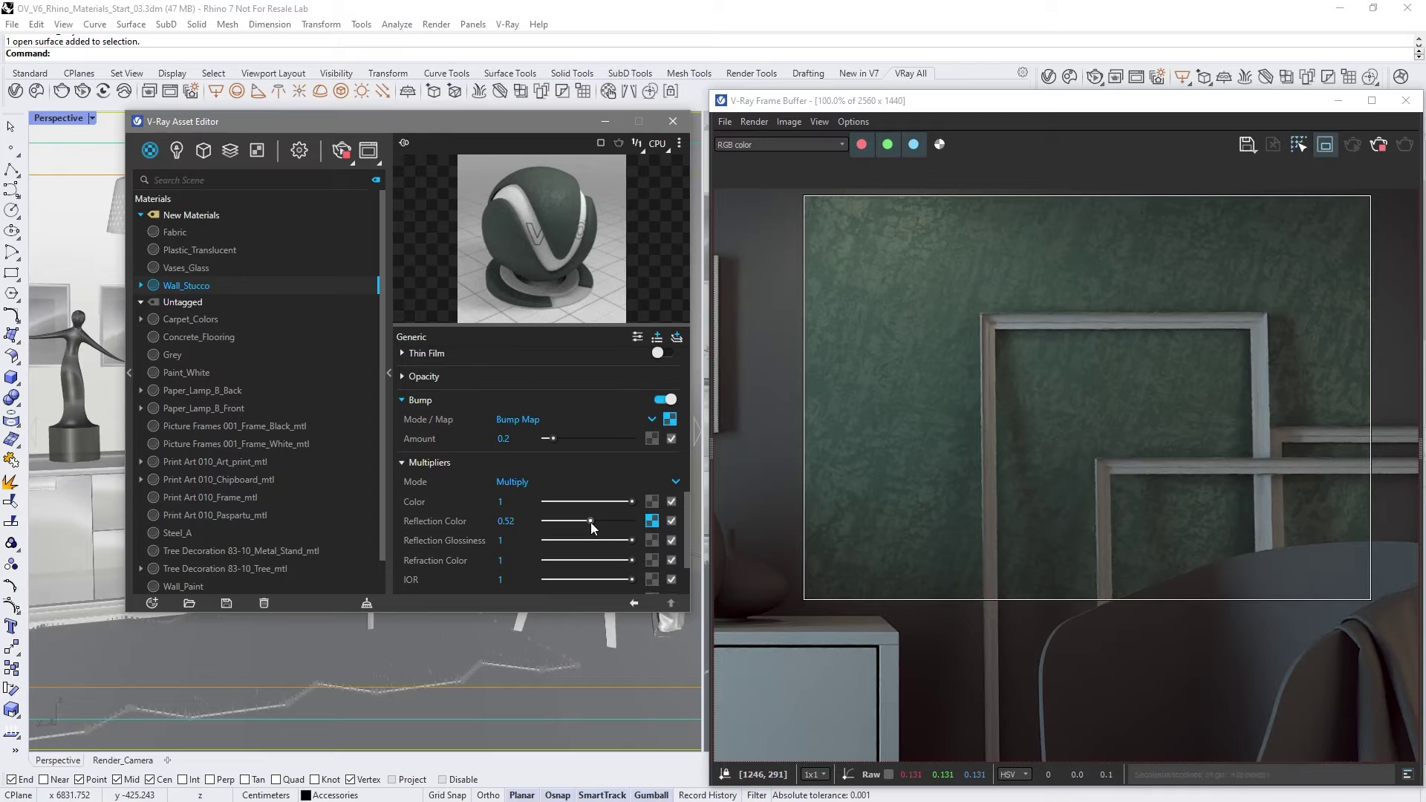
Expand Wall_Stucco's textures and rename its bitmaps Stucco_Bump and Stucco_Refl.
{"action": "left_click", "coordinate": [142, 286]}
{"action": "left_click", "coordinate": [185, 305]}
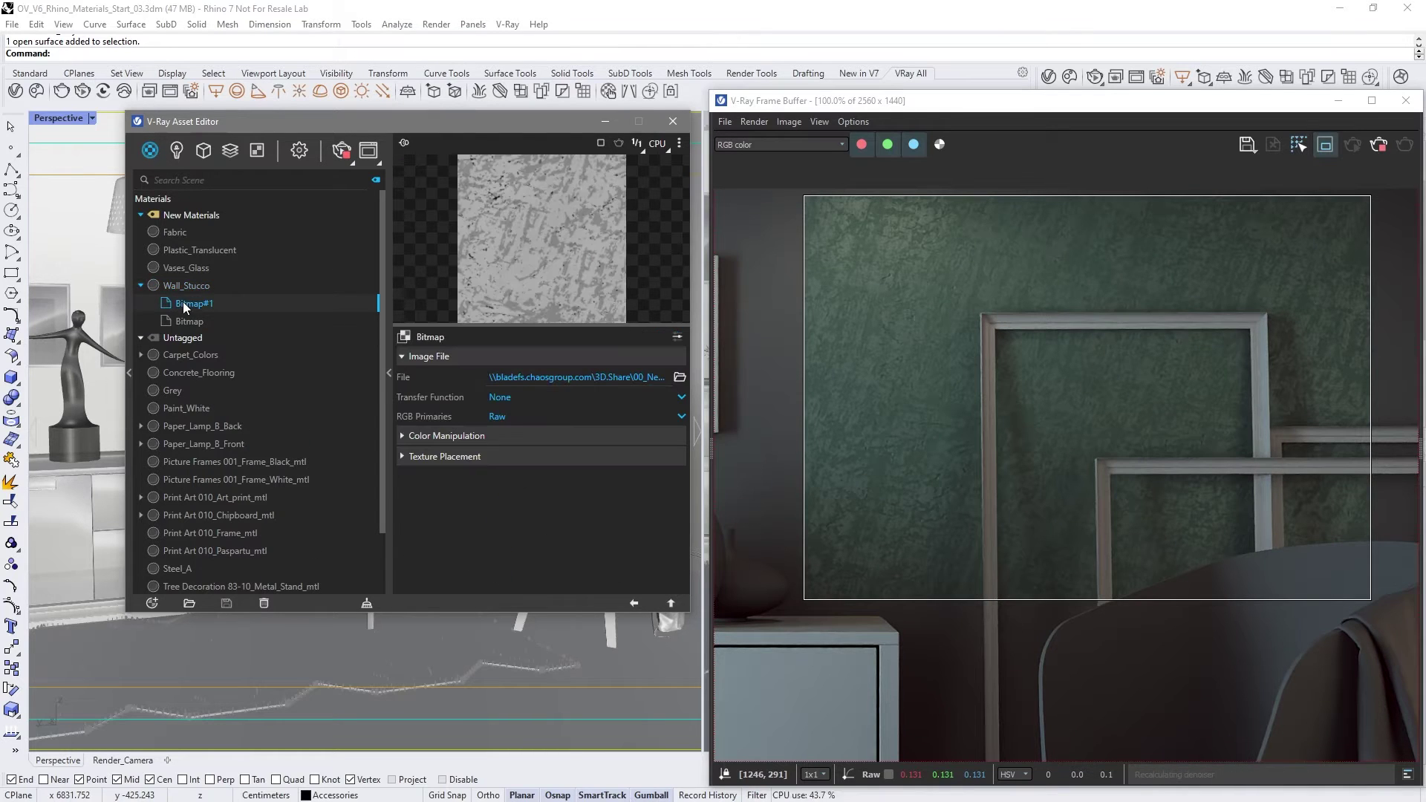
{"action": "key", "text": "ctrl+a"}
{"action": "type", "text": "Stucco_Bump"}
{"action": "key", "text": "Return"}
{"action": "double_click", "coordinate": [195, 321]}
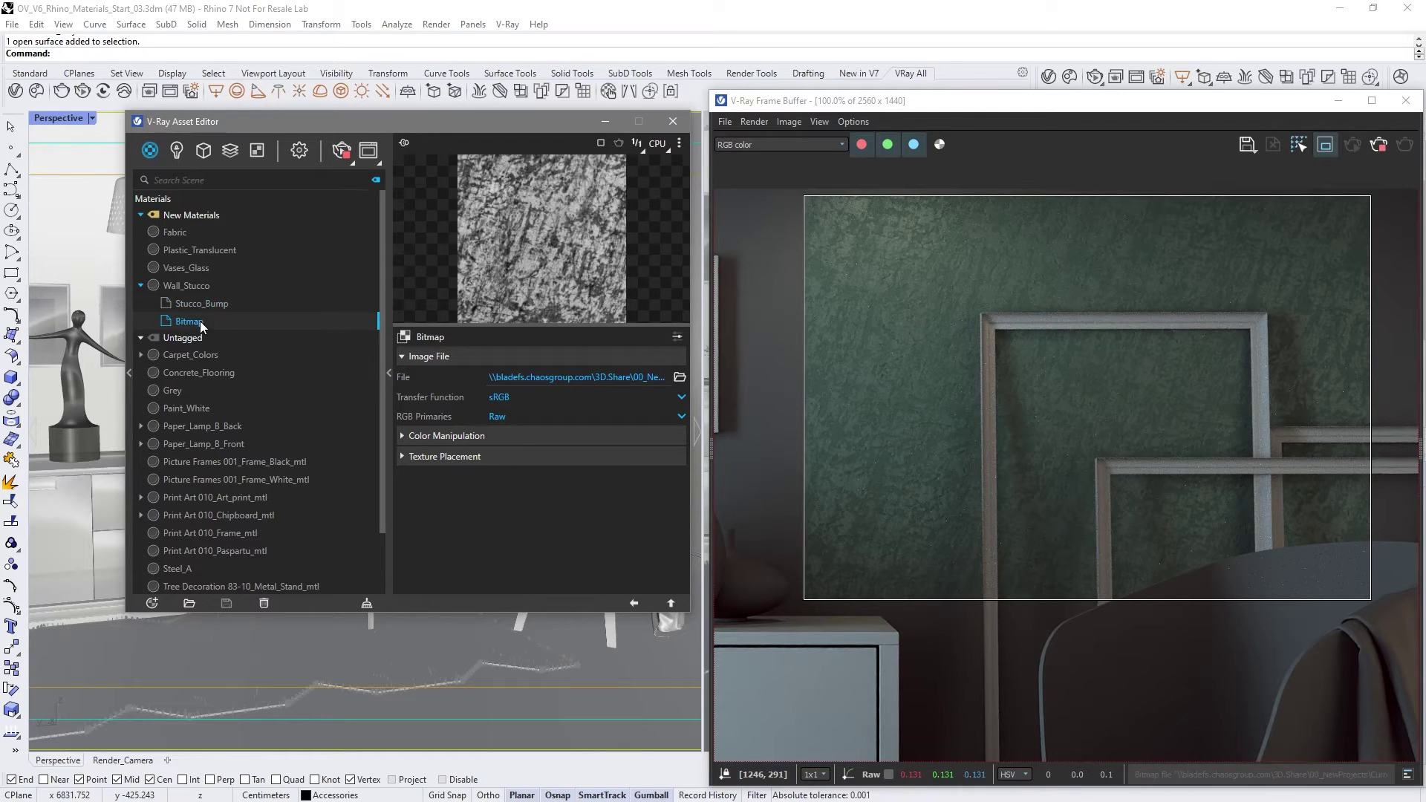
{"action": "key", "text": "ctrl+a"}
{"action": "type", "text": "Stucco_Refl"}
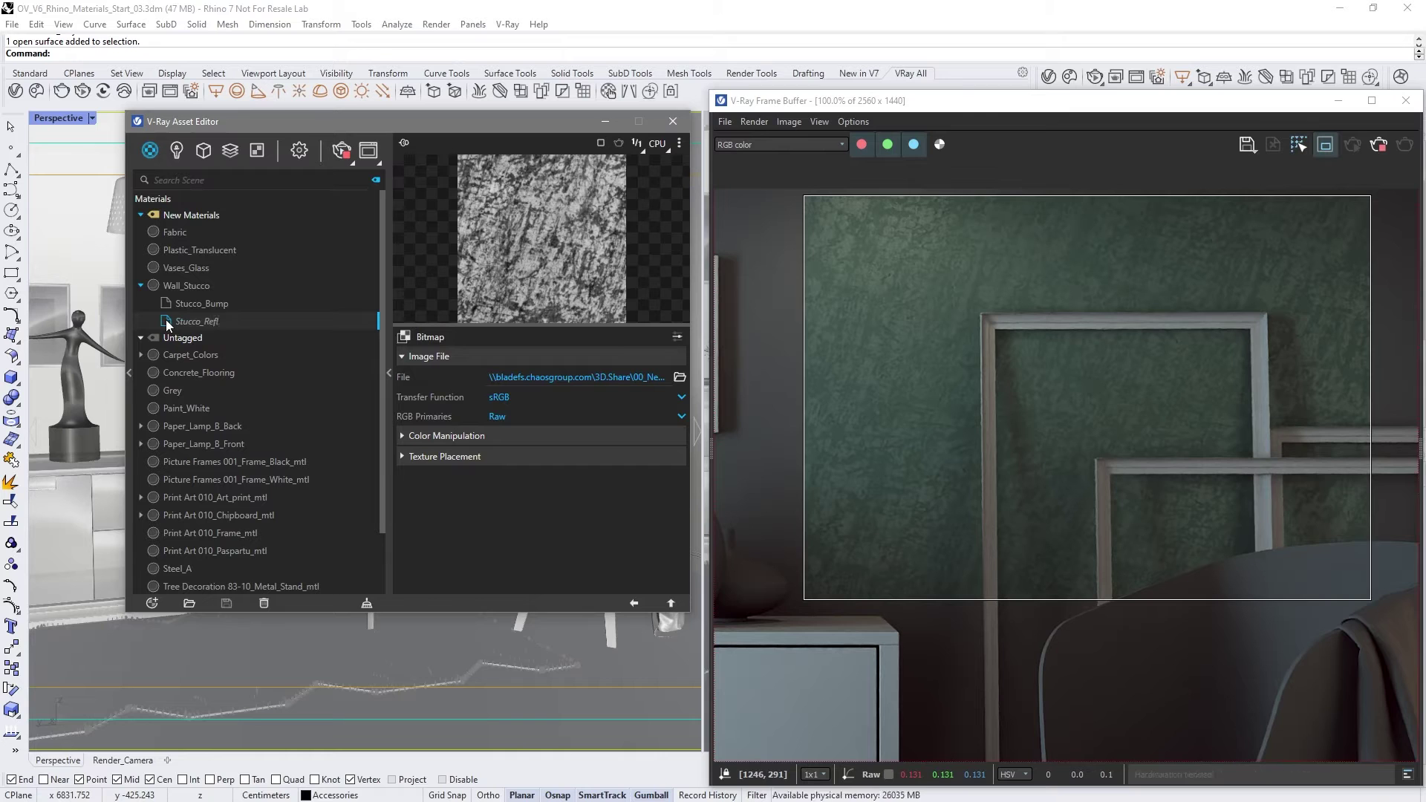
{"action": "key", "text": "Return"}
Limit the render region to the statue and coral, and select the sculpture.
{"action": "middle_click_drag", "start_coordinate": [775, 484], "coordinate": [1113, 467]}
{"action": "left_click_drag", "start_coordinate": [1052, 183], "coordinate": [804, 639]}
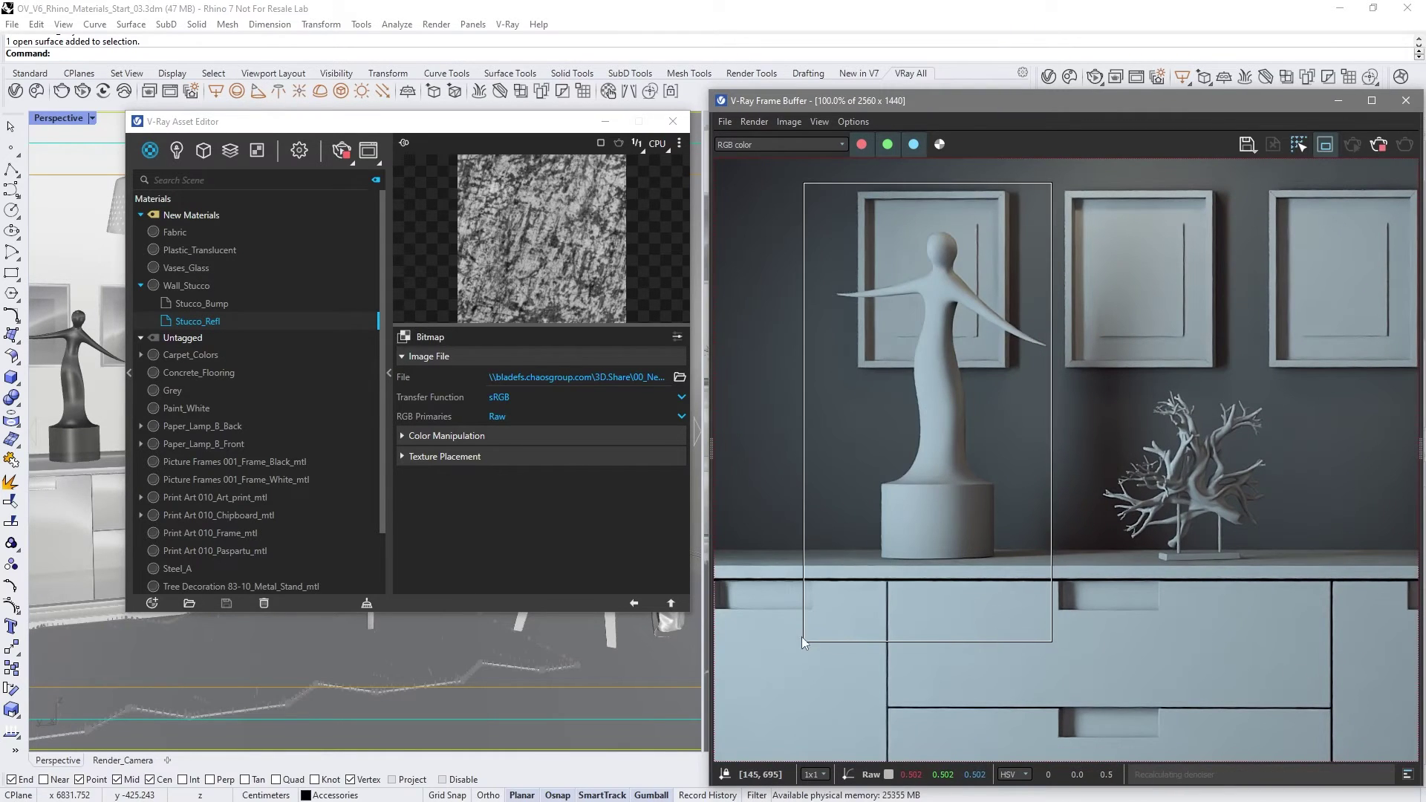
{"action": "left_click", "coordinate": [79, 419]}
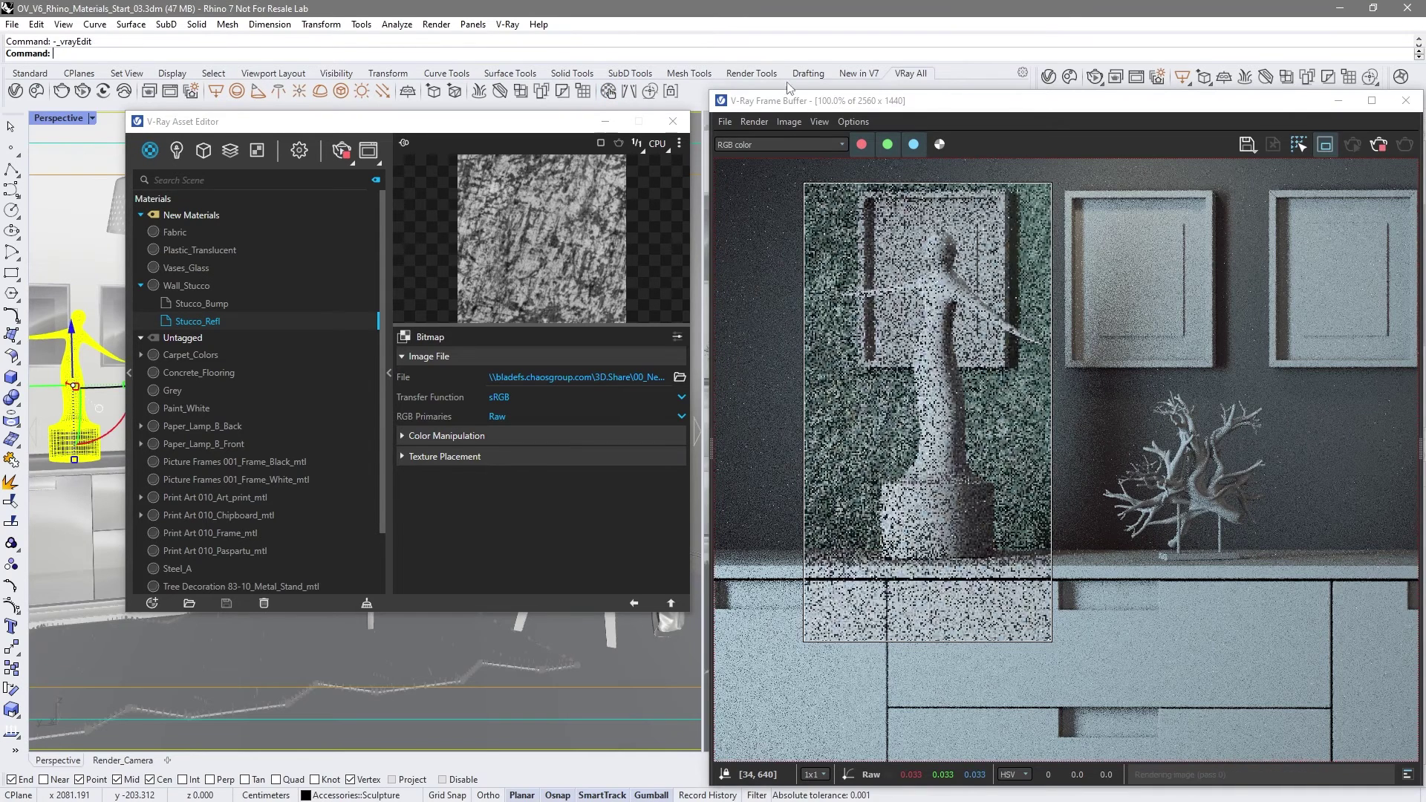
{"action": "left_click", "coordinate": [1339, 101]}
Change Sculpture_mtl's type to V-Ray Material and tag it under New Materials.
{"action": "left_click", "coordinate": [1289, 154]}
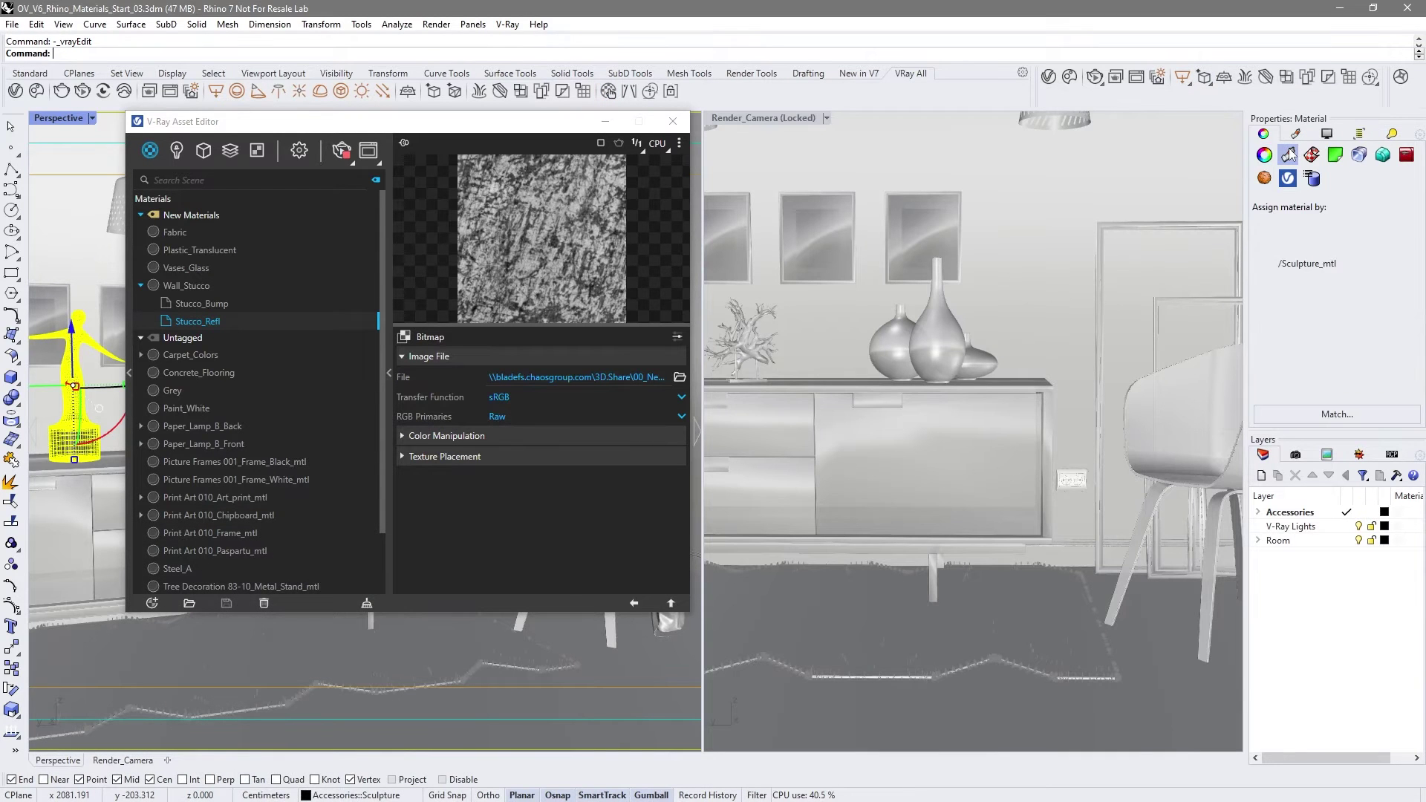
{"action": "left_click", "coordinate": [1335, 331]}
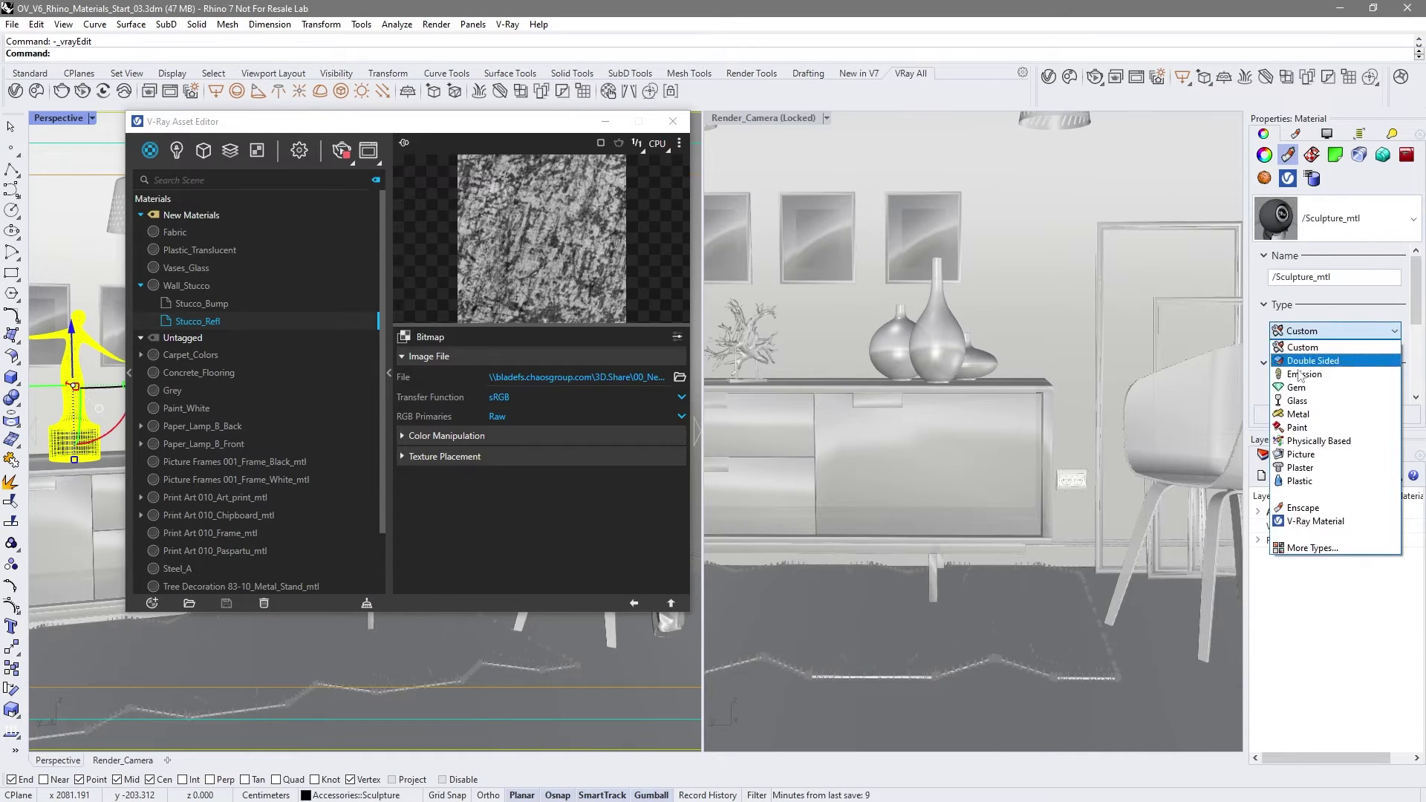
{"action": "left_click", "coordinate": [1296, 522]}
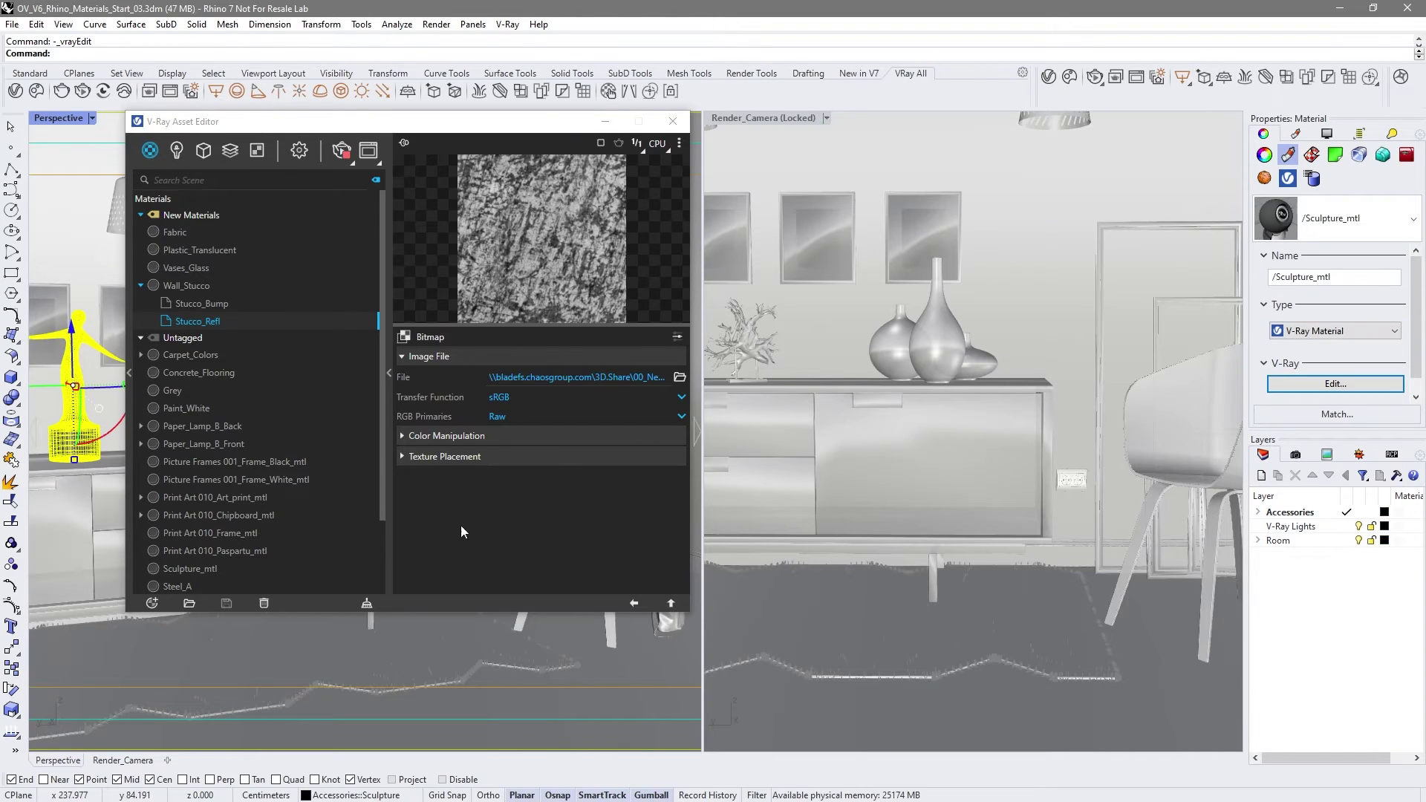
{"action": "left_click", "coordinate": [208, 567]}
{"action": "right_click", "coordinate": [208, 567]}
{"action": "mouse_move", "coordinate": [223, 557]}
{"action": "left_click", "coordinate": [333, 581]}
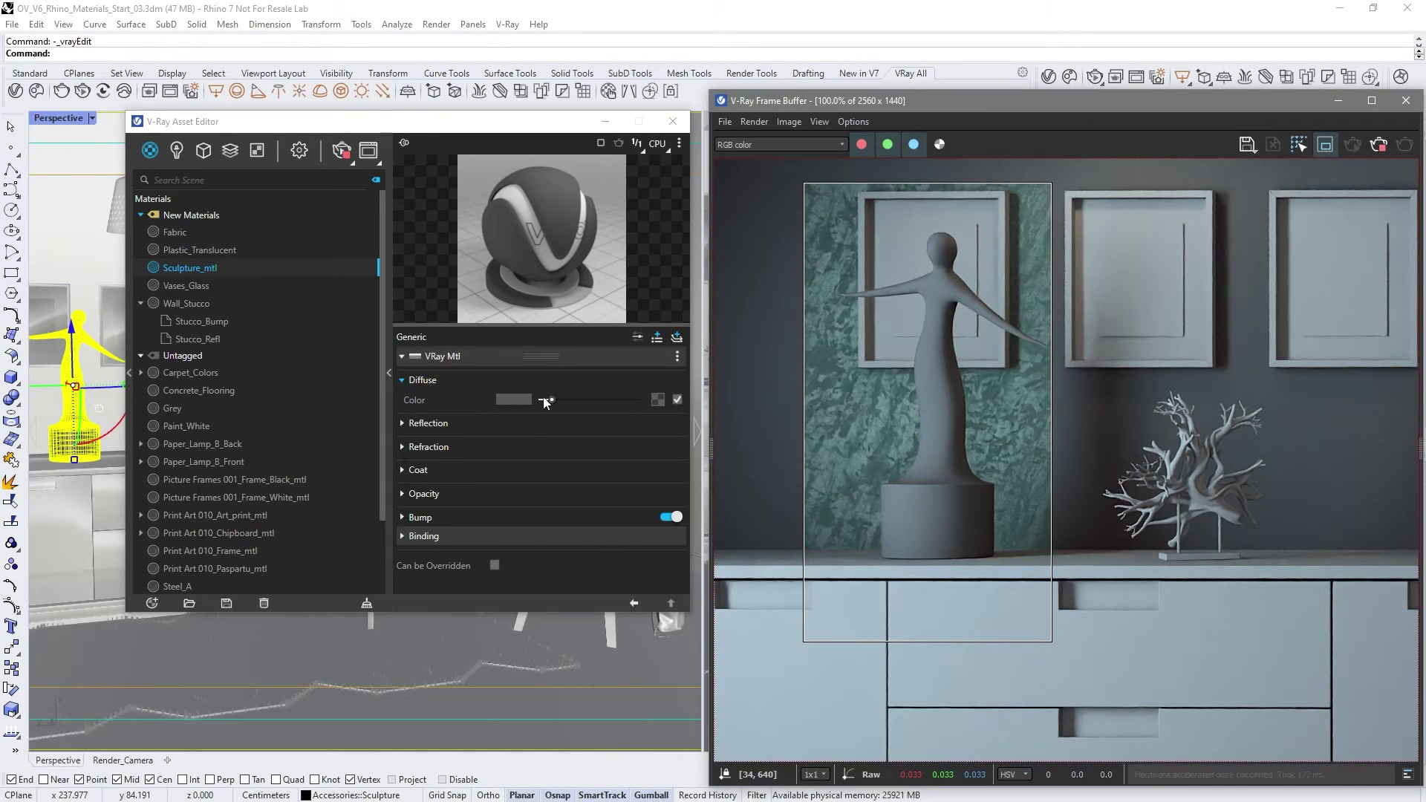
Lighten Sculpture_mtl's diffuse colour, set reflection colour to white and Metalness to 1.
{"action": "left_click_drag", "start_coordinate": [552, 401], "coordinate": [615, 401]}
{"action": "left_click", "coordinate": [549, 424]}
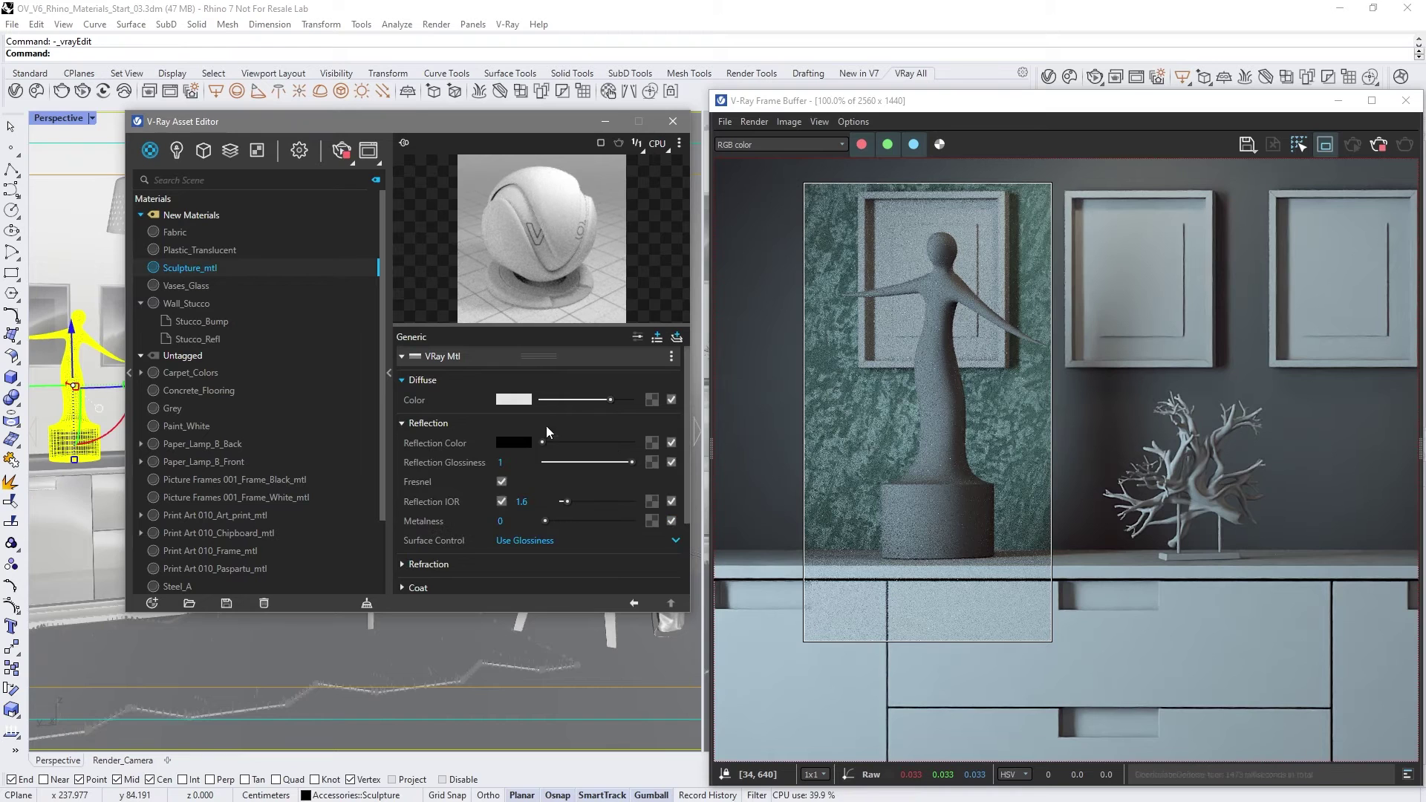
{"action": "left_click_drag", "start_coordinate": [542, 443], "coordinate": [619, 443]}
{"action": "left_click", "coordinate": [501, 521]}
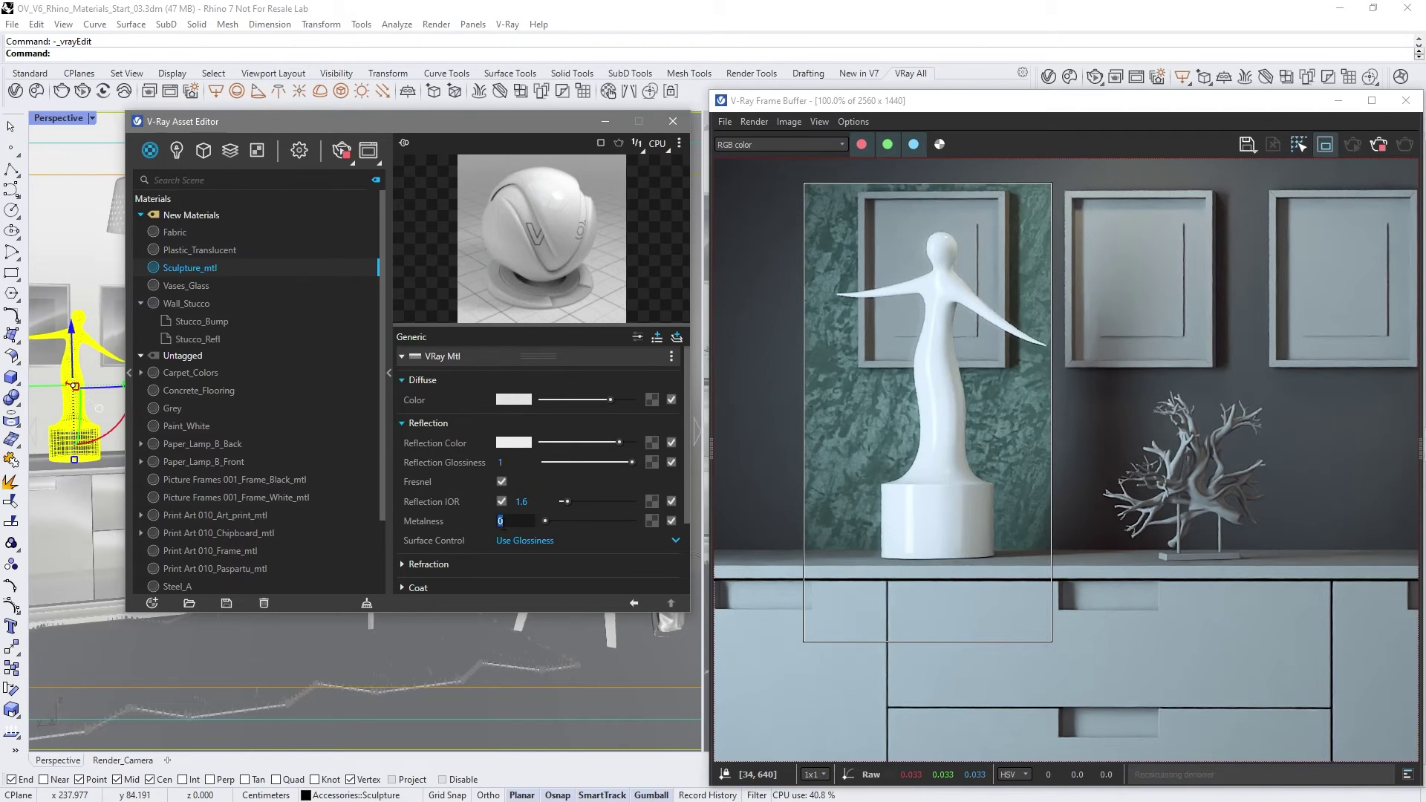
{"action": "type", "text": "1"}
{"action": "key", "text": "Return"}
Use Roughness surface control with reflection IOR 1.002 and roughness 0.2; move render region to vases.
{"action": "left_click", "coordinate": [511, 540]}
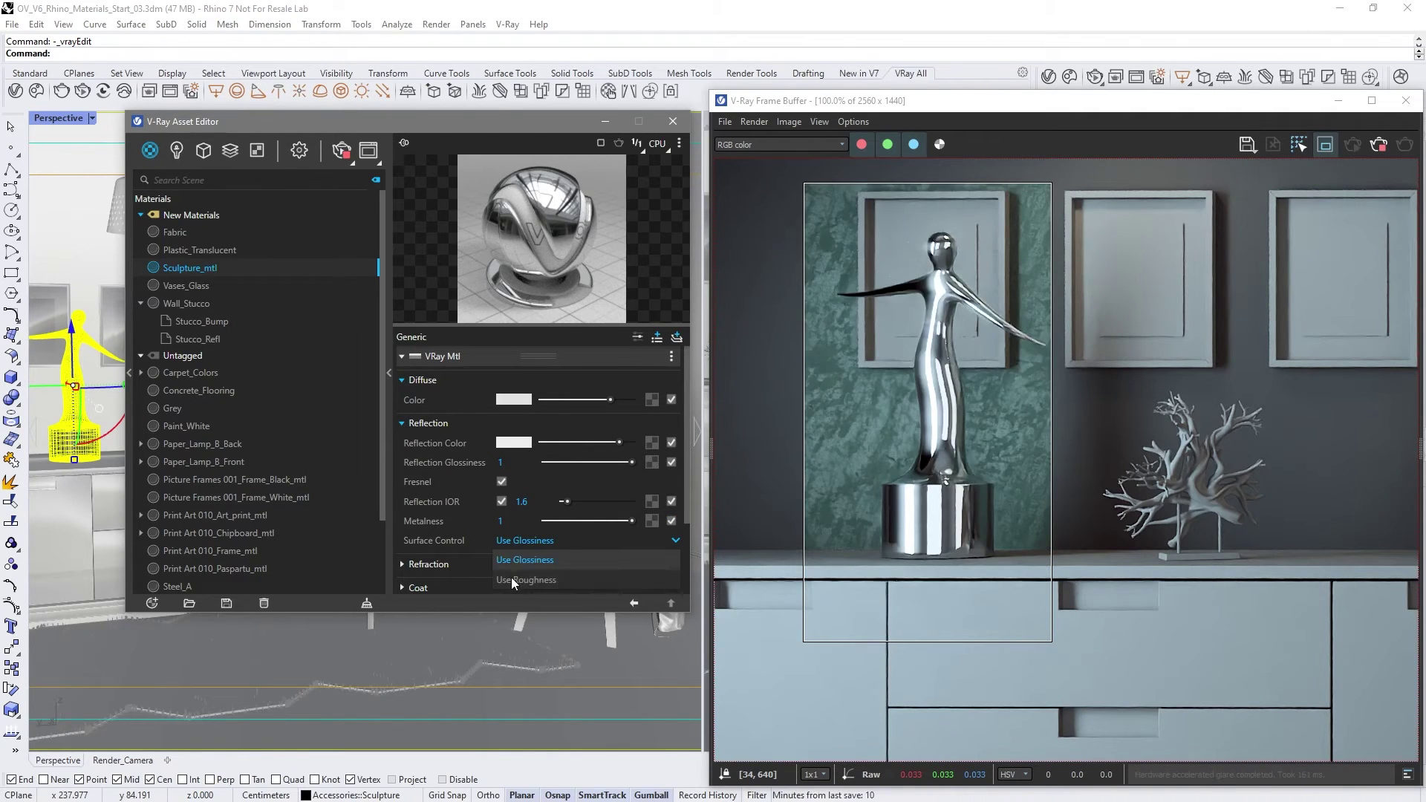
{"action": "left_click", "coordinate": [511, 577]}
{"action": "left_click", "coordinate": [521, 502]}
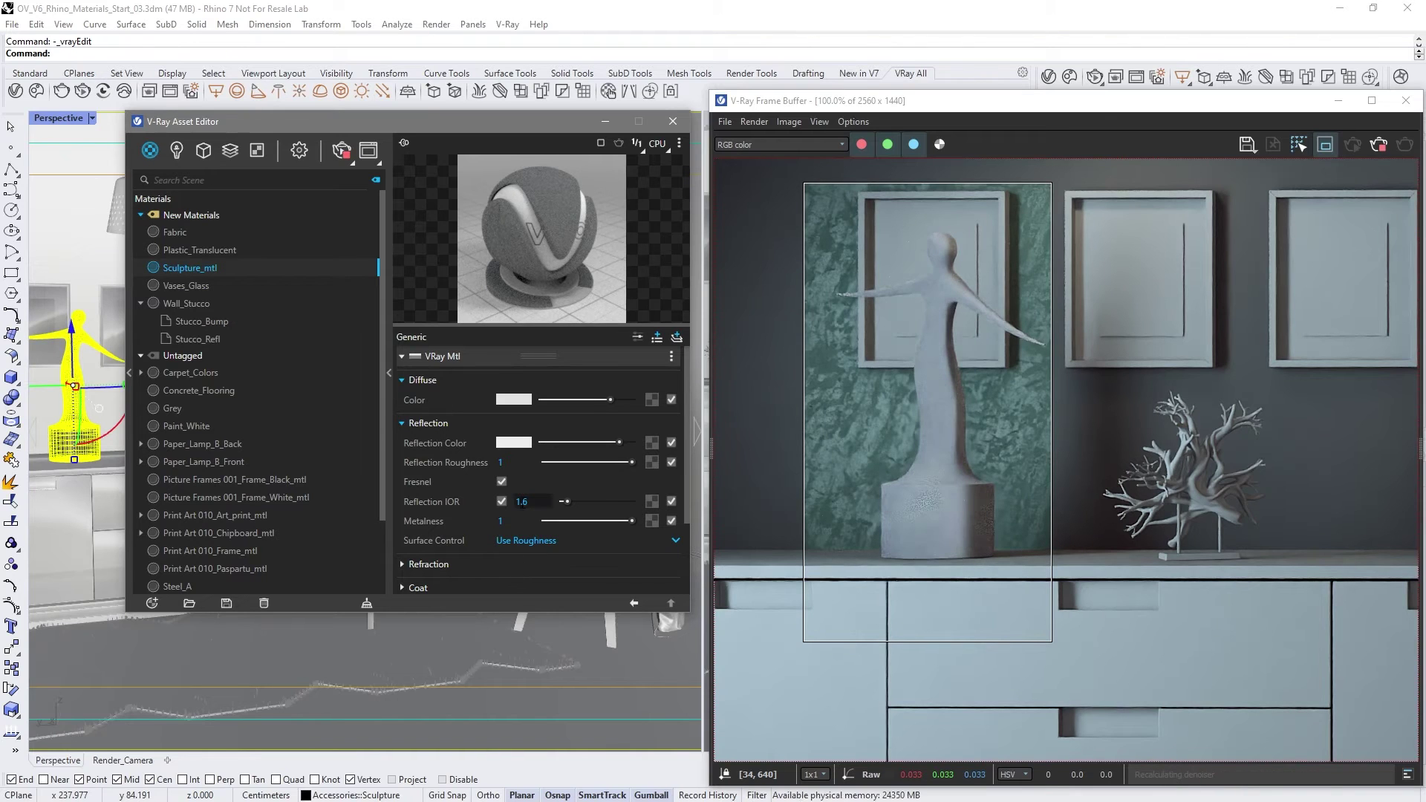
{"action": "type", "text": "1.002"}
{"action": "key", "text": "Return"}
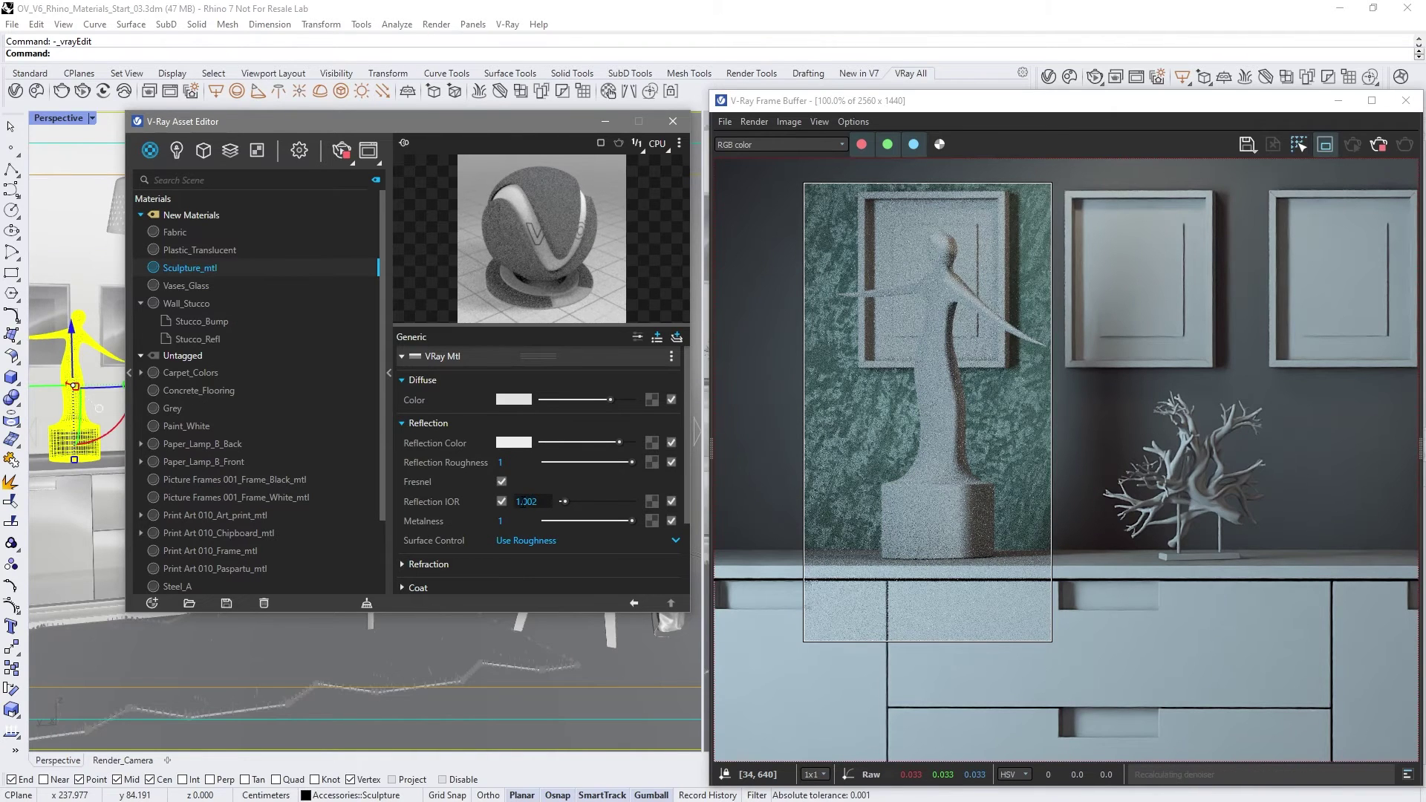
{"action": "left_click", "coordinate": [515, 463]}
{"action": "type", "text": "0.2"}
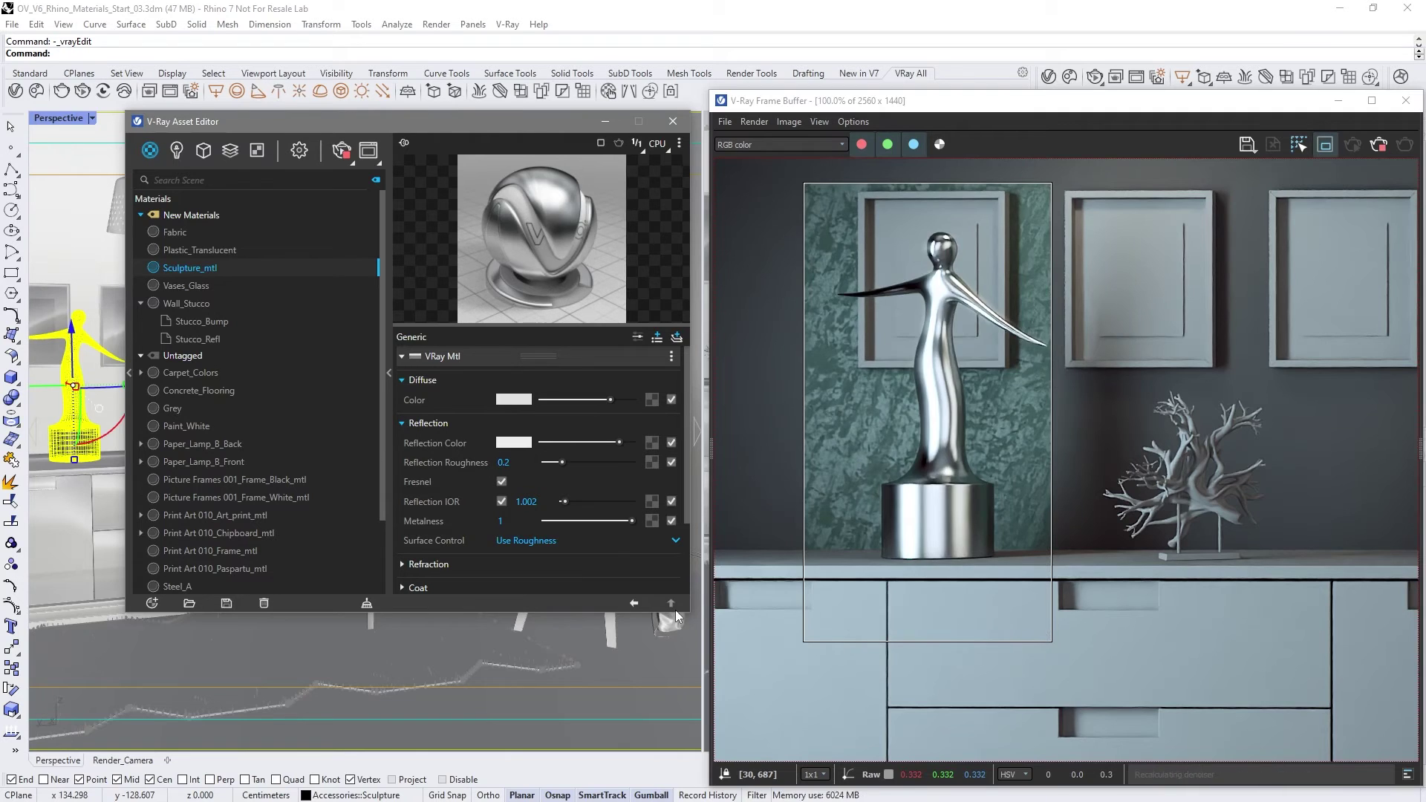
{"action": "middle_click_drag", "start_coordinate": [1263, 446], "coordinate": [810, 446]}
{"action": "left_click_drag", "start_coordinate": [1229, 298], "coordinate": [912, 643]}
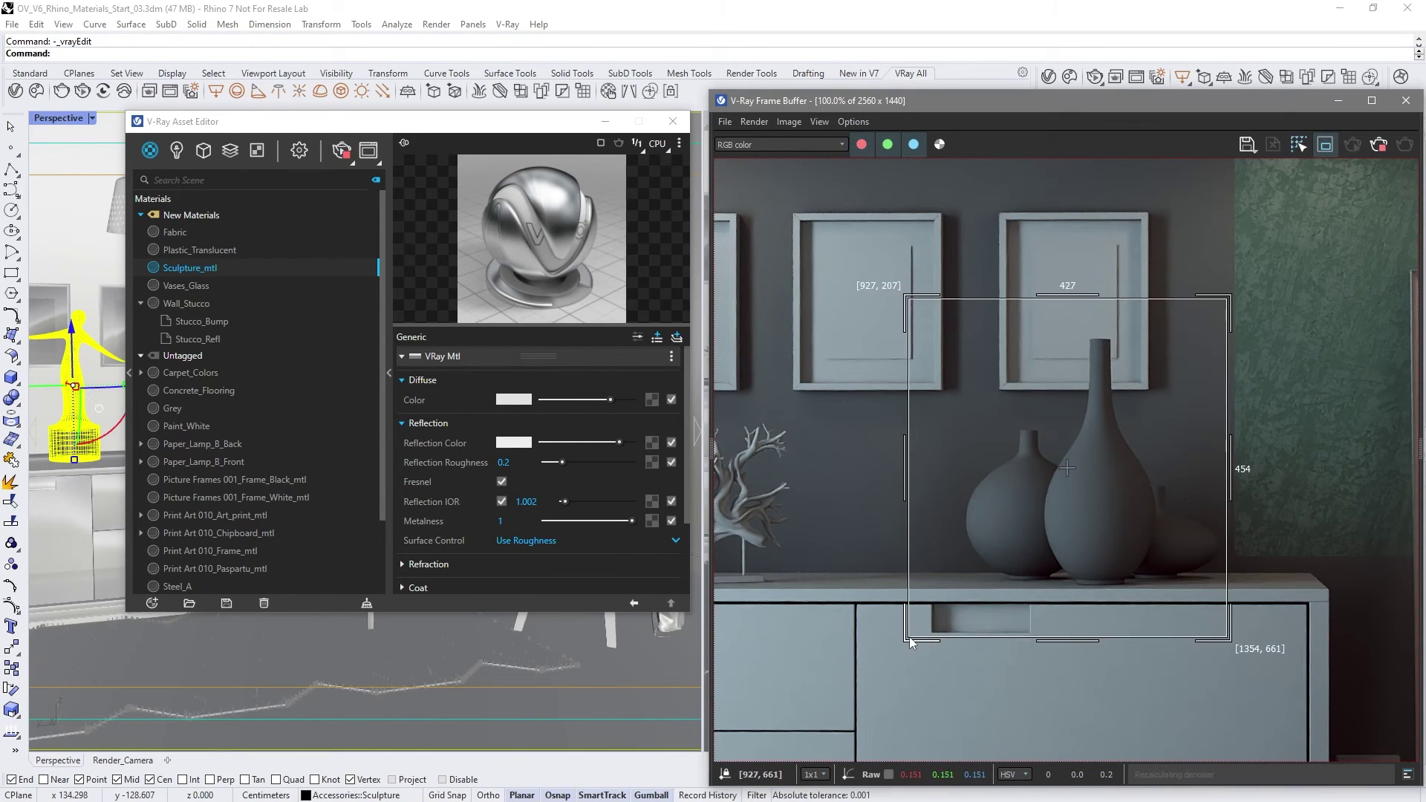
Set Vases_Glass's diffuse colour to black and its refraction colour to white.
{"action": "left_click", "coordinate": [203, 286]}
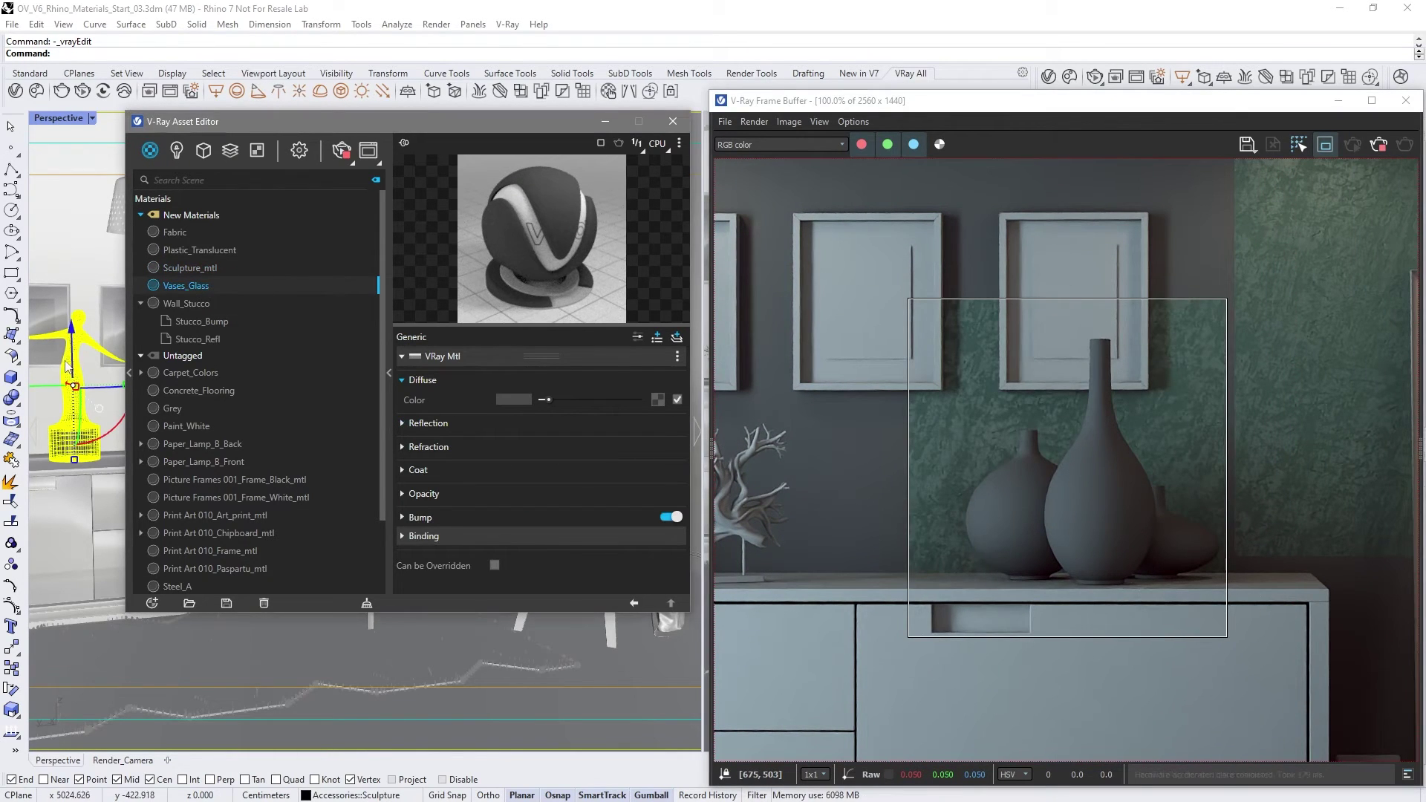
{"action": "left_click_drag", "start_coordinate": [545, 400], "coordinate": [527, 404]}
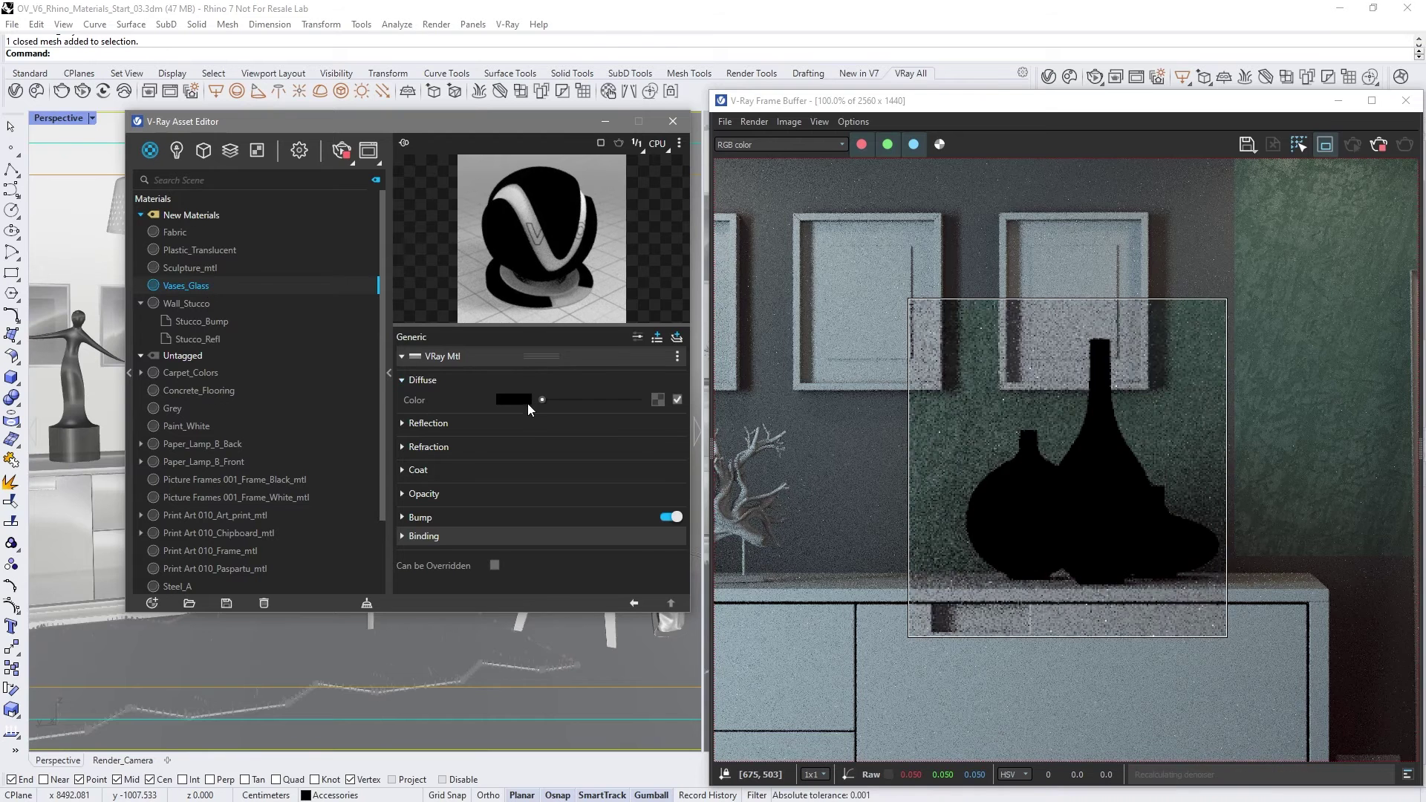
{"action": "left_click", "coordinate": [534, 423]}
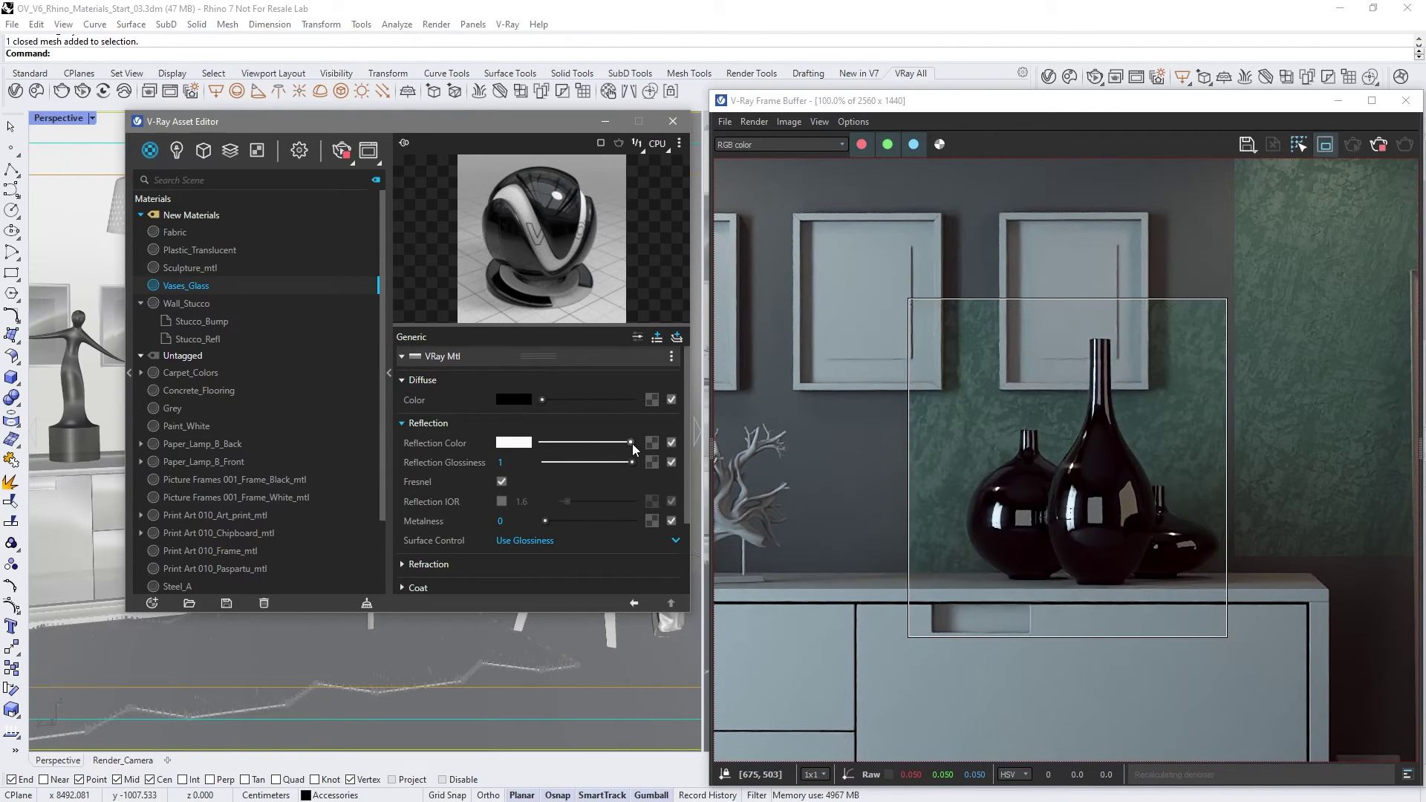
{"action": "left_click", "coordinate": [546, 564]}
{"action": "scroll", "coordinate": [545, 554], "scroll_direction": "down", "scroll_amount": 2}
{"action": "left_click_drag", "start_coordinate": [605, 509], "coordinate": [632, 508]}
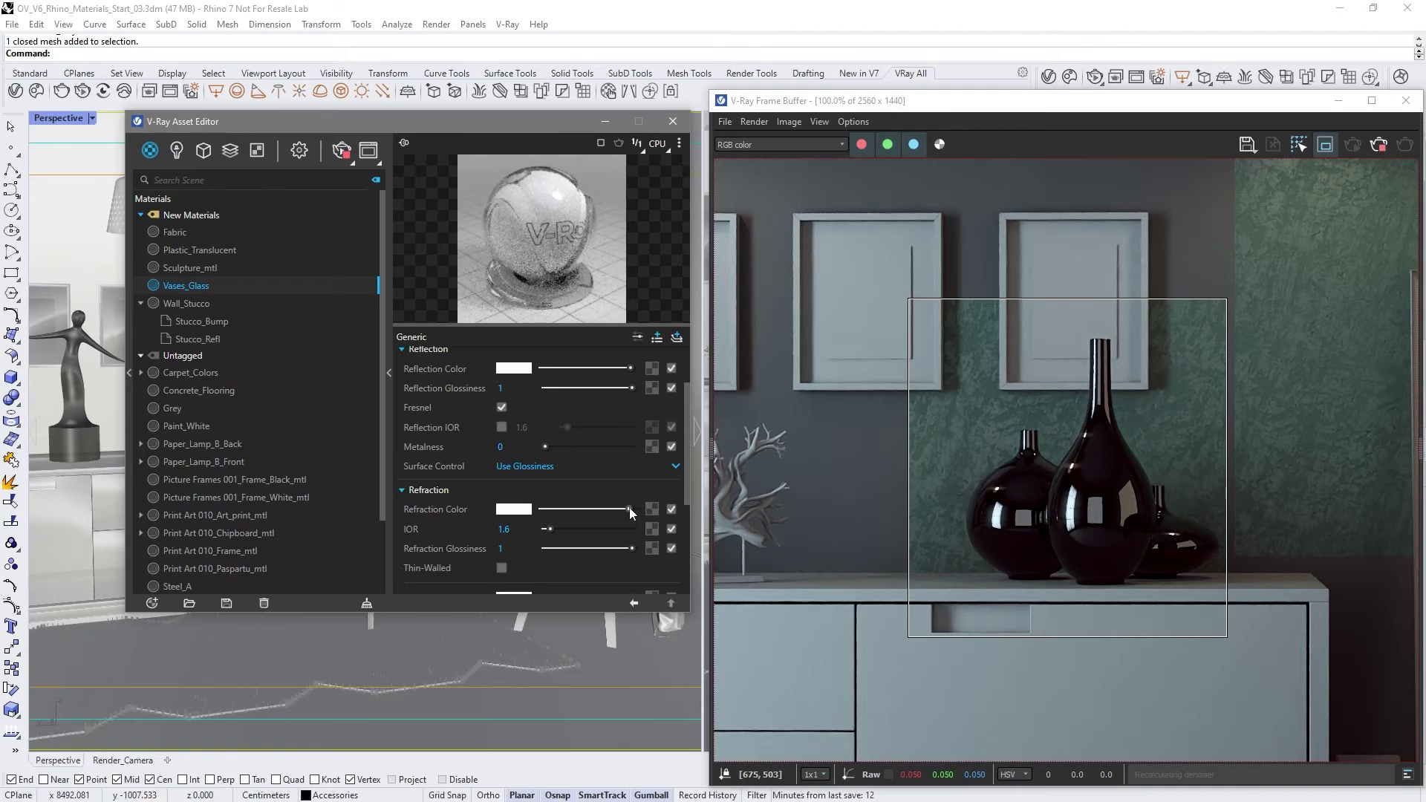
{"action": "scroll", "coordinate": [686, 505], "scroll_direction": "down", "scroll_amount": 3}
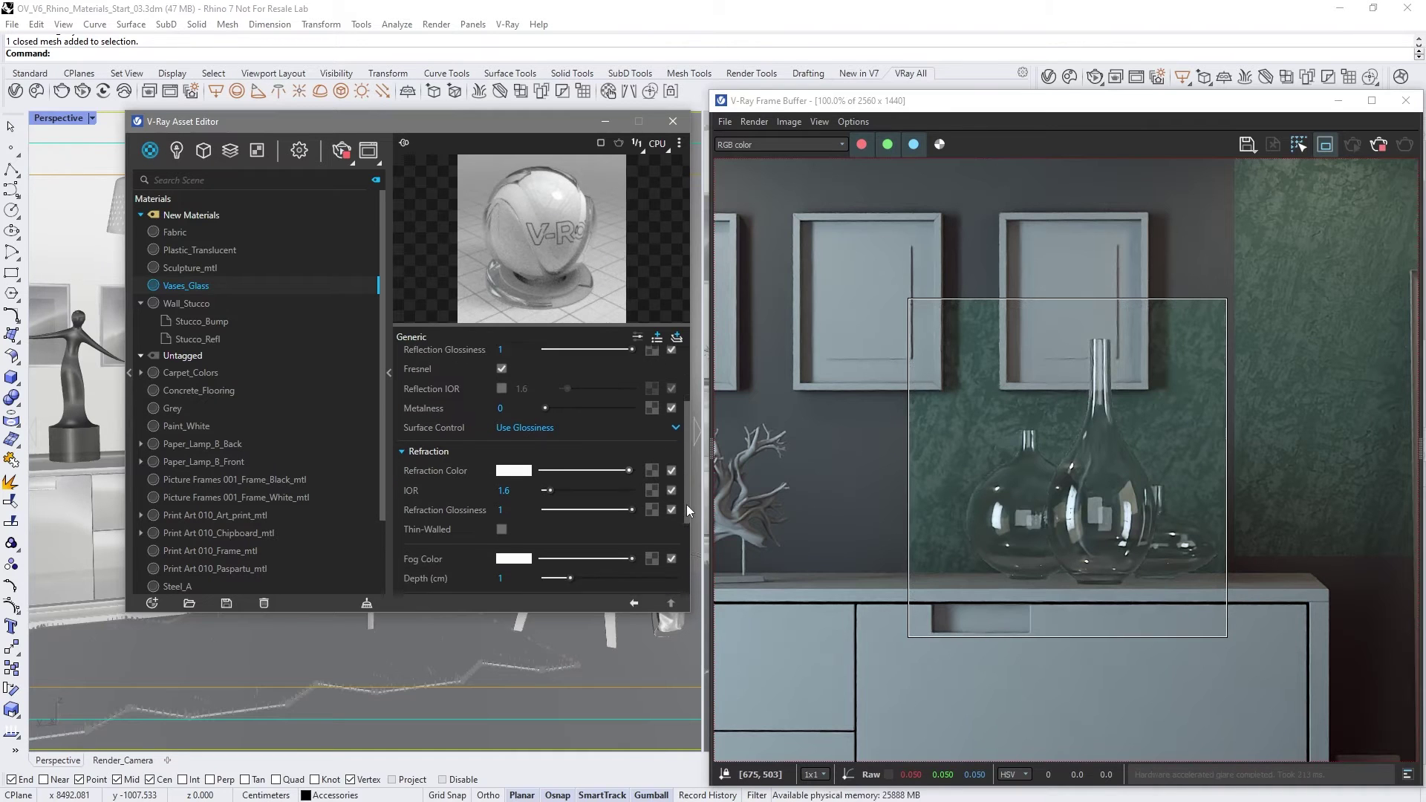
Give the glass a light cyan fog at 0.5 depth, then move the render region to the chair.
{"action": "left_click", "coordinate": [530, 476]}
{"action": "left_click", "coordinate": [342, 253]}
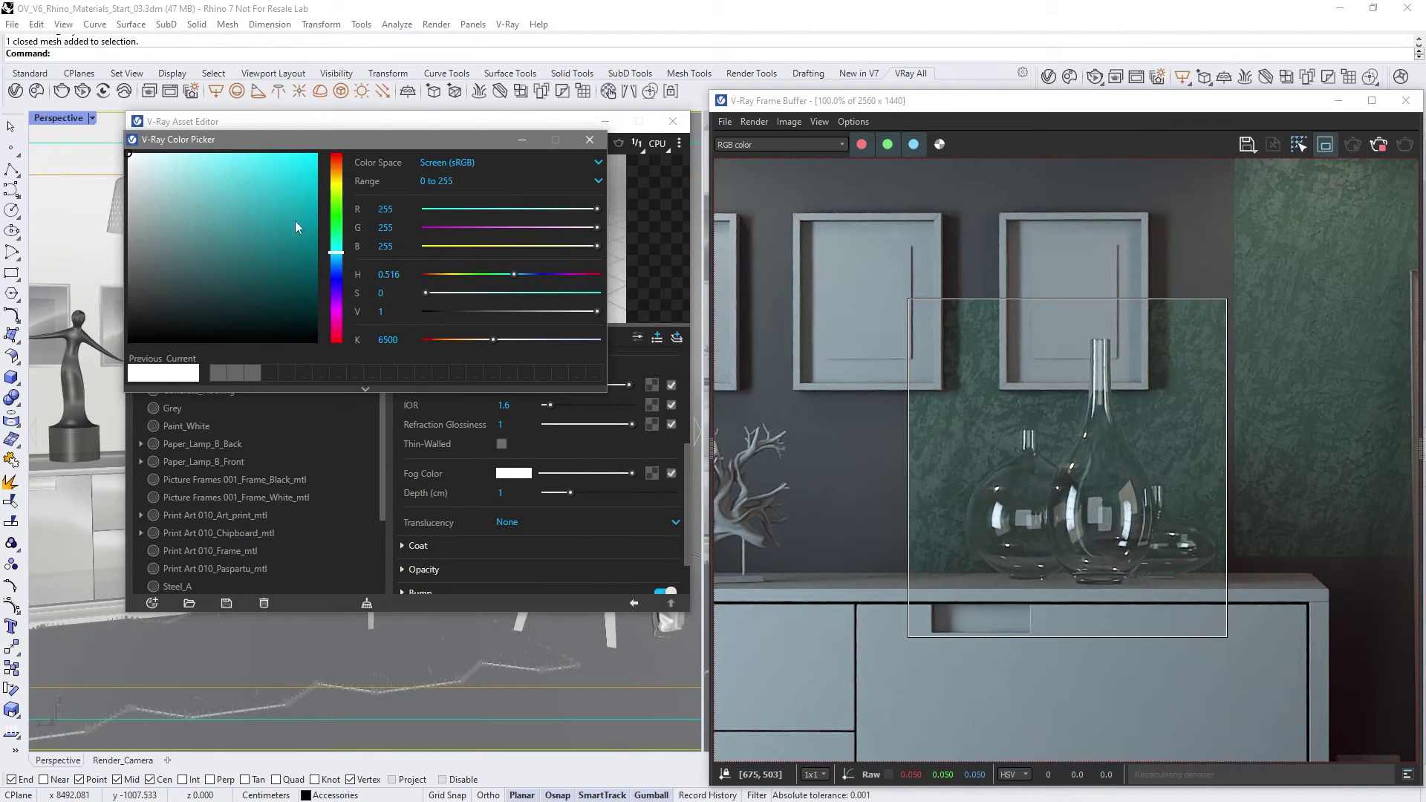
{"action": "left_click", "coordinate": [153, 158]}
{"action": "left_click", "coordinate": [581, 144]}
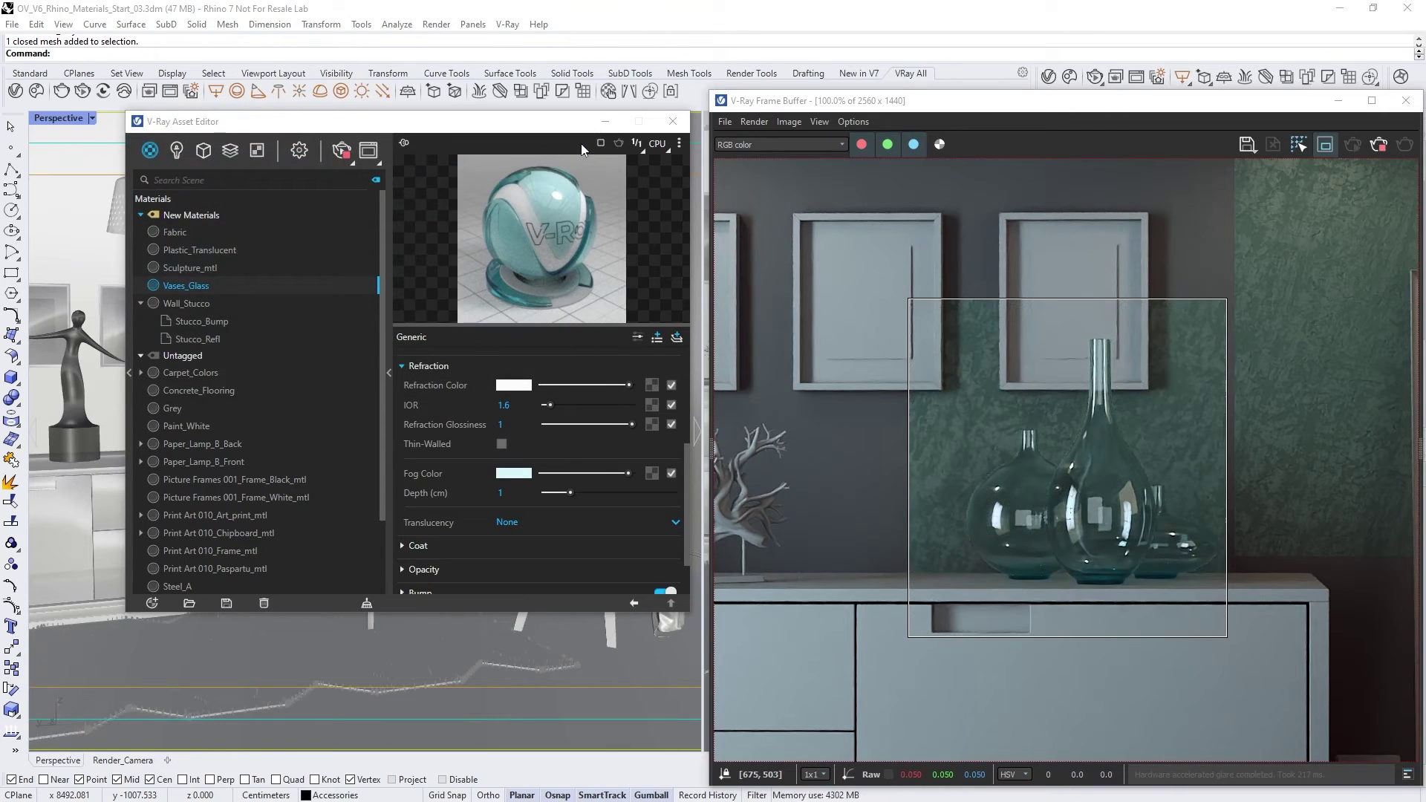
{"action": "left_click", "coordinate": [512, 494]}
{"action": "type", "text": "0"}
{"action": "key", "text": "Return"}
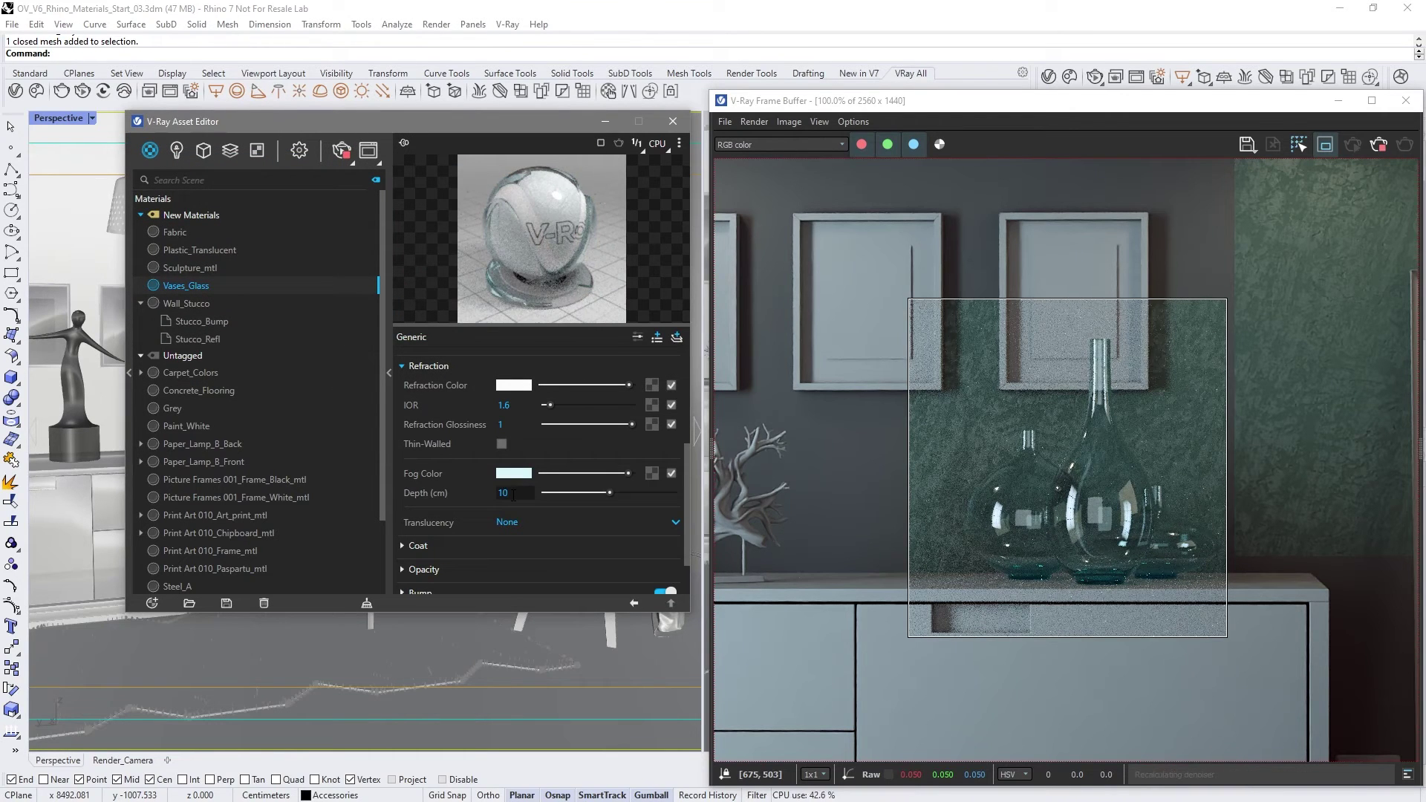
{"action": "type", "text": "0.5"}
{"action": "key", "text": "Return"}
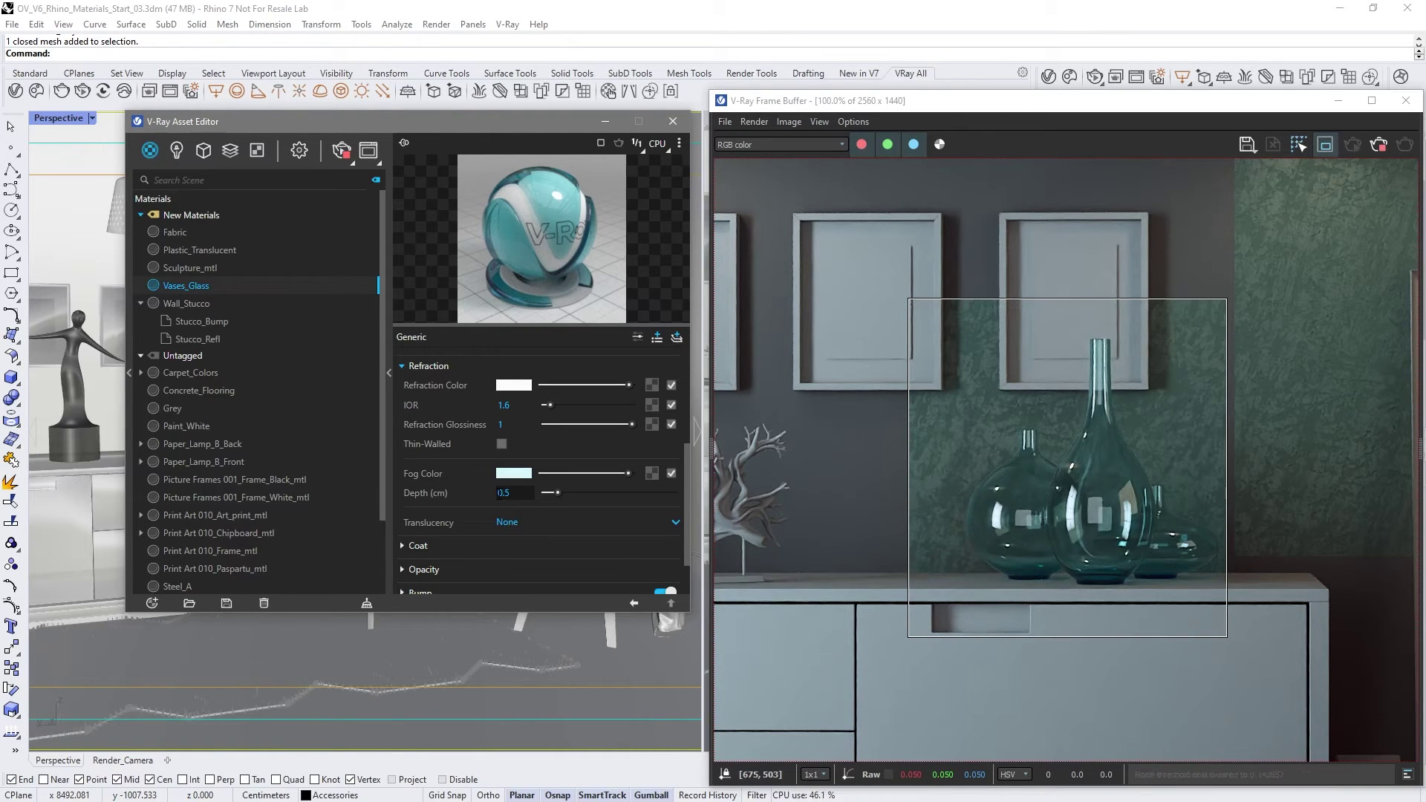
{"action": "middle_click_drag", "start_coordinate": [1263, 475], "coordinate": [904, 460]}
{"action": "left_click_drag", "start_coordinate": [1375, 338], "coordinate": [858, 686]}
Give Plastic_Translucent a dark grey diffuse and near-white reflections at 0.76 glossiness.
{"action": "left_click", "coordinate": [199, 250]}
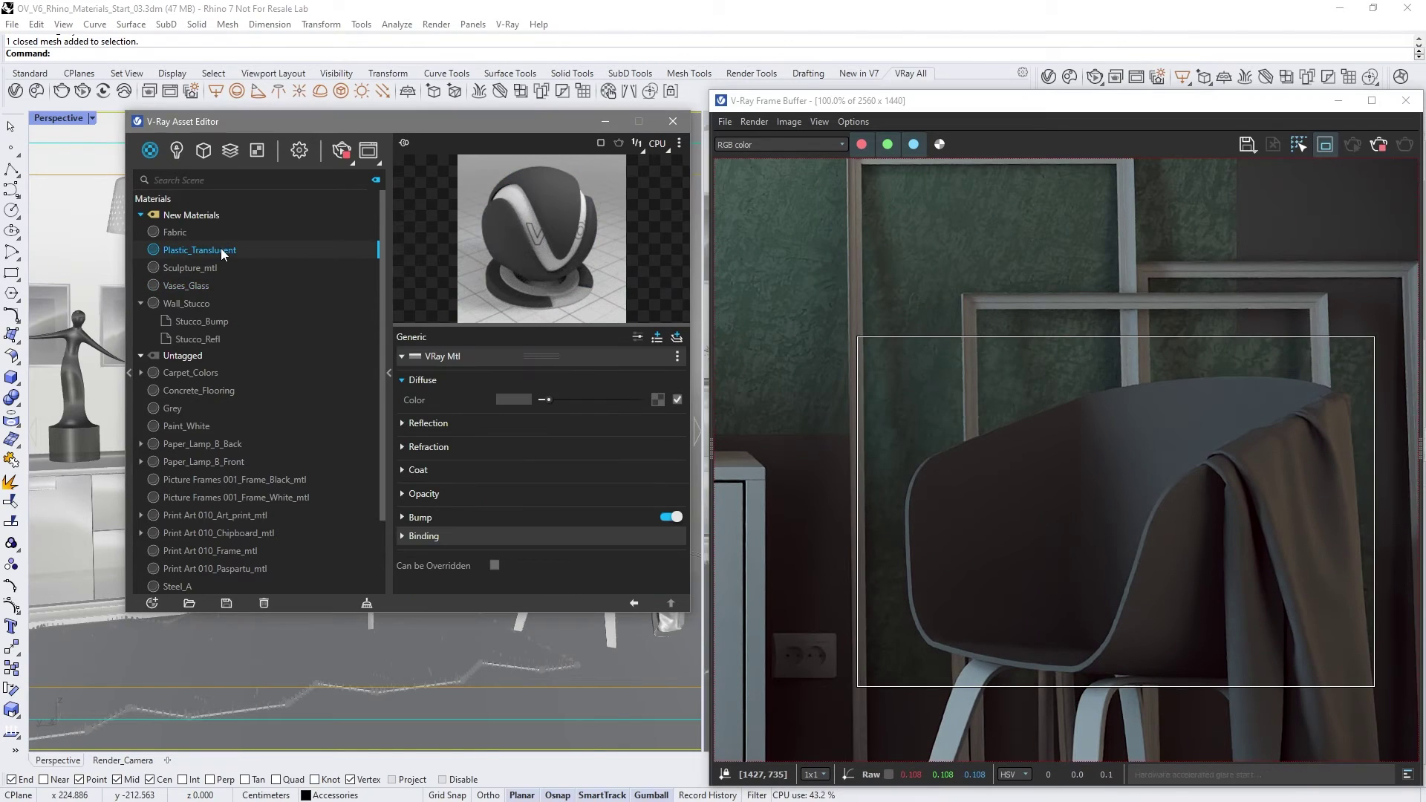
{"action": "left_click", "coordinate": [520, 401]}
{"action": "left_click_drag", "start_coordinate": [138, 305], "coordinate": [128, 322]}
{"action": "left_click", "coordinate": [591, 141]}
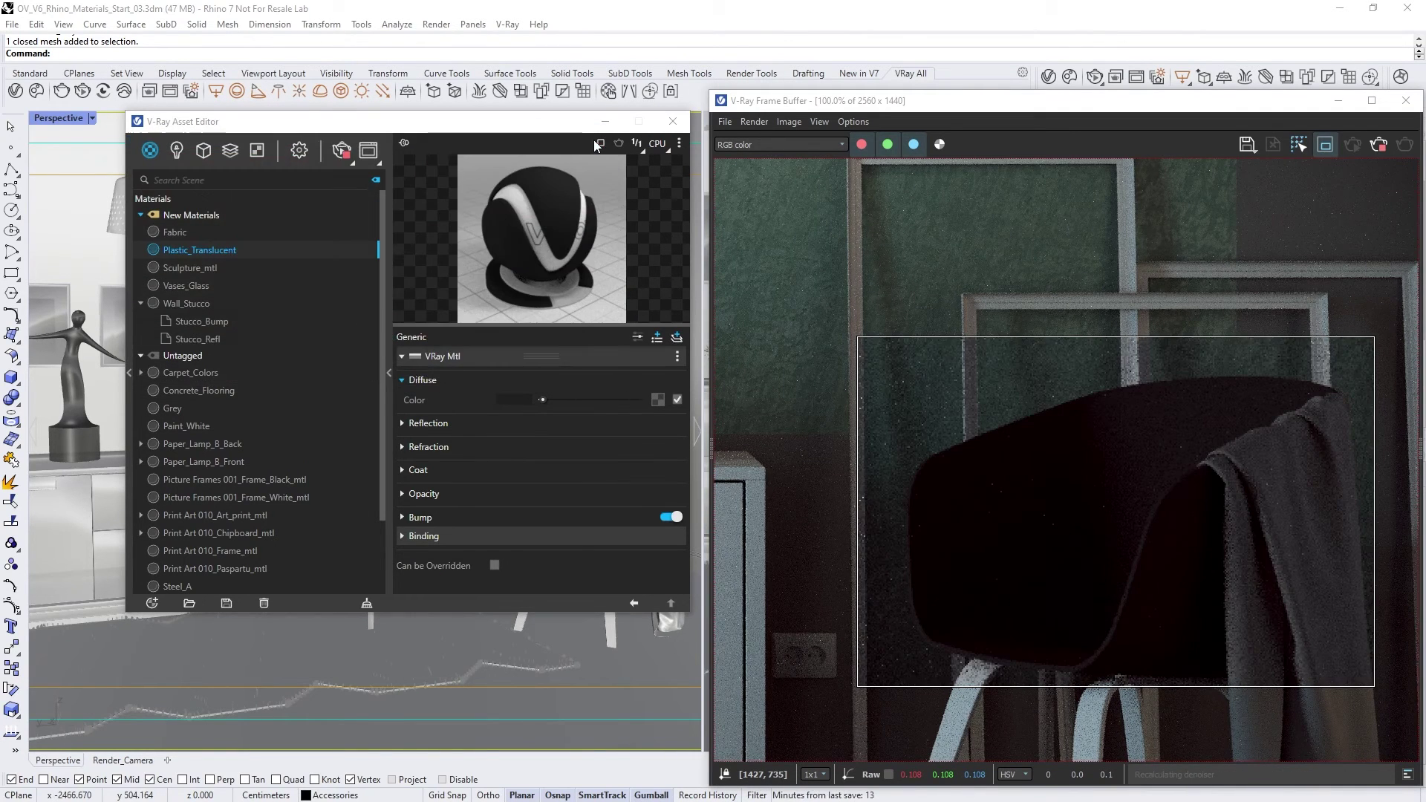
{"action": "left_click", "coordinate": [429, 423]}
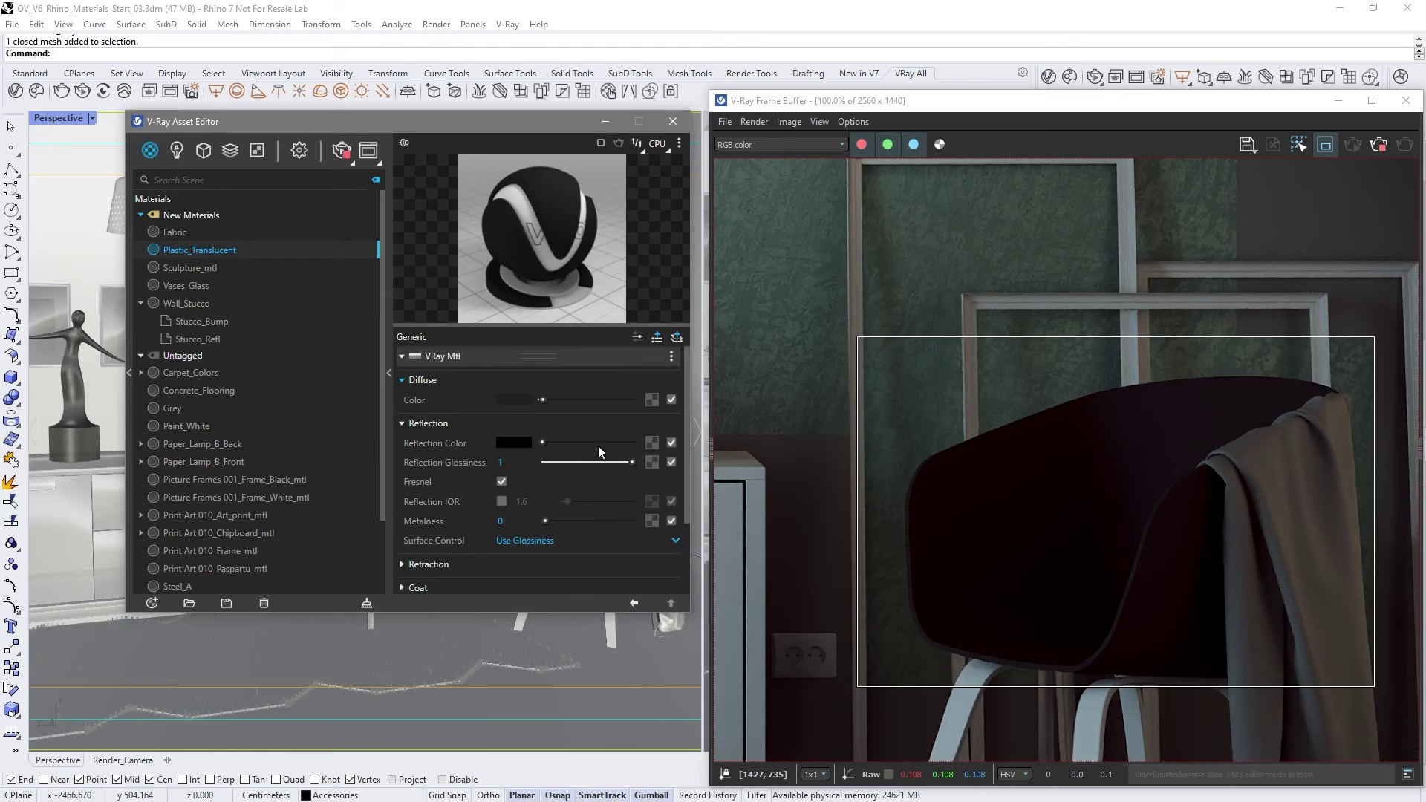
{"action": "left_click", "coordinate": [621, 444]}
{"action": "left_click_drag", "start_coordinate": [614, 464], "coordinate": [612, 464]}
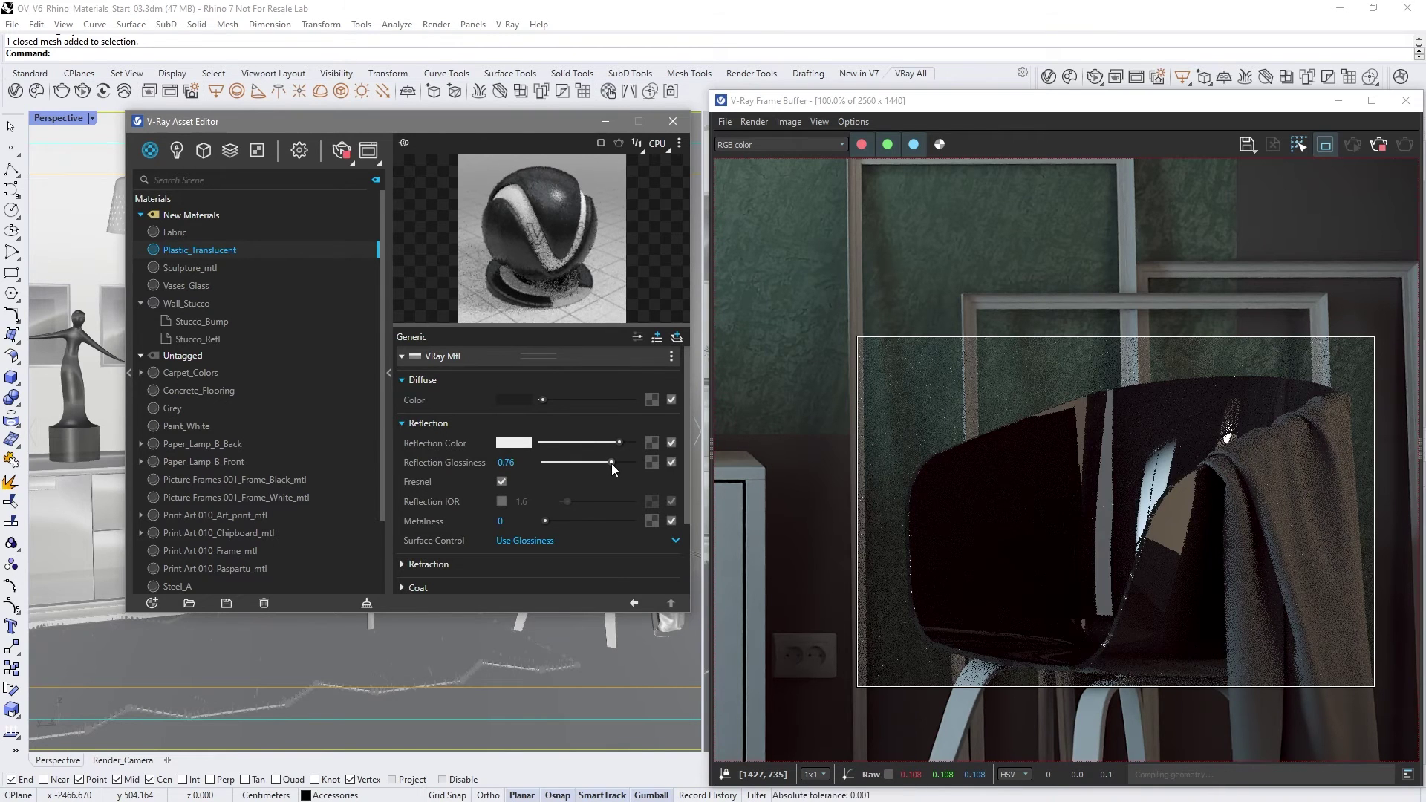
Make the plastic fully refractive with a grey-blue fog at 0.5 depth.
{"action": "left_click", "coordinate": [541, 564]}
{"action": "left_click", "coordinate": [616, 583]}
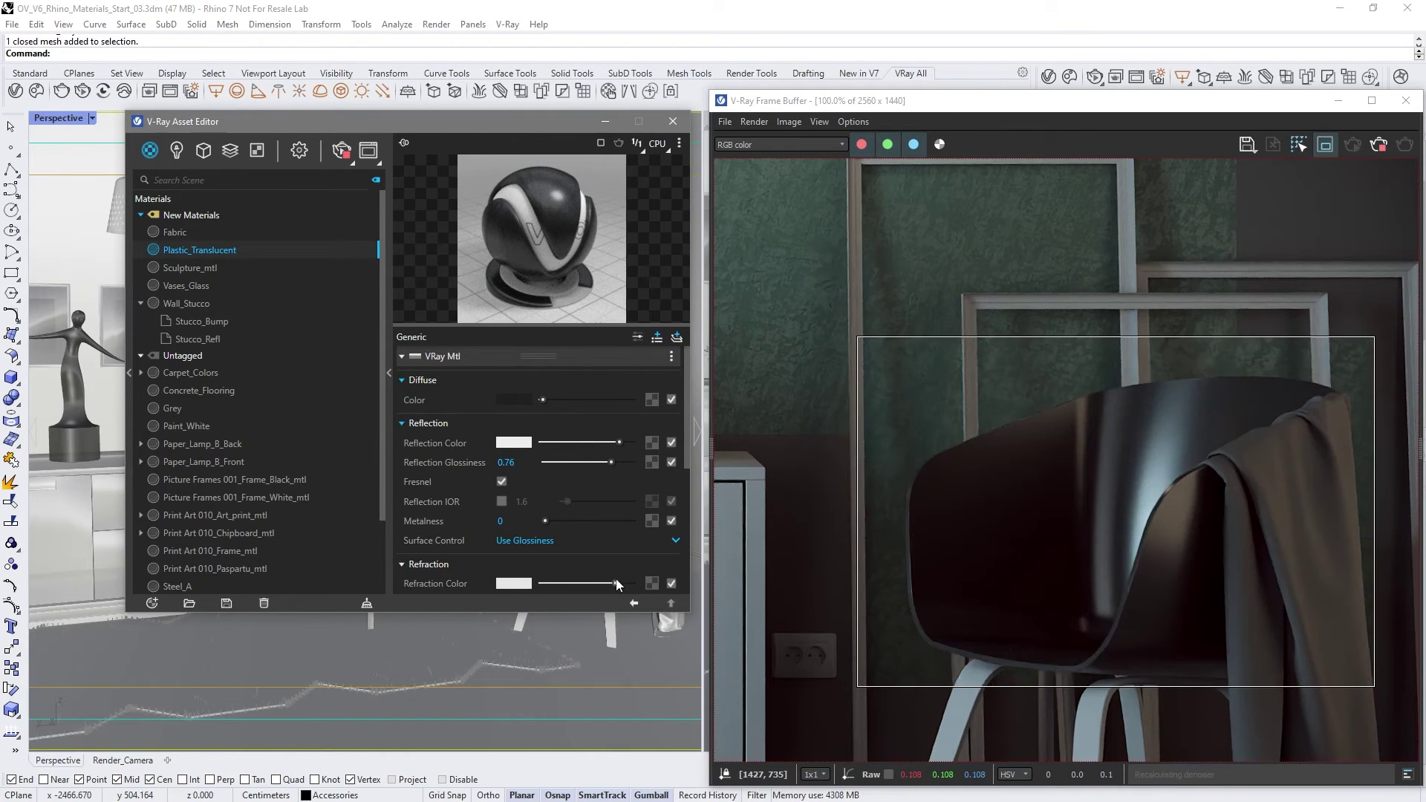
{"action": "scroll", "coordinate": [688, 488], "scroll_direction": "down", "scroll_amount": 1}
{"action": "scroll", "coordinate": [689, 489], "scroll_direction": "down", "scroll_amount": 2}
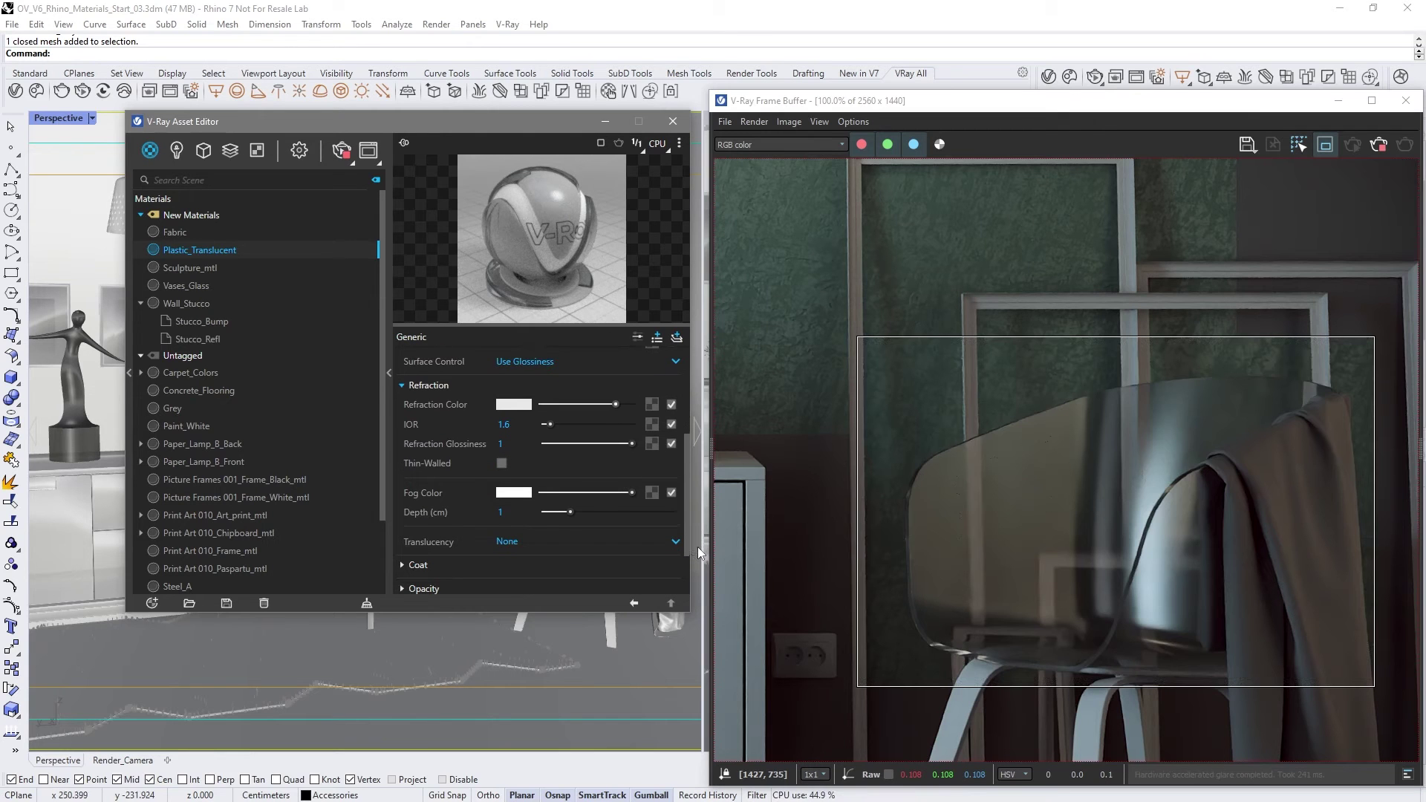
{"action": "left_click", "coordinate": [519, 493]}
{"action": "left_click", "coordinate": [342, 260]}
{"action": "left_click", "coordinate": [153, 236]}
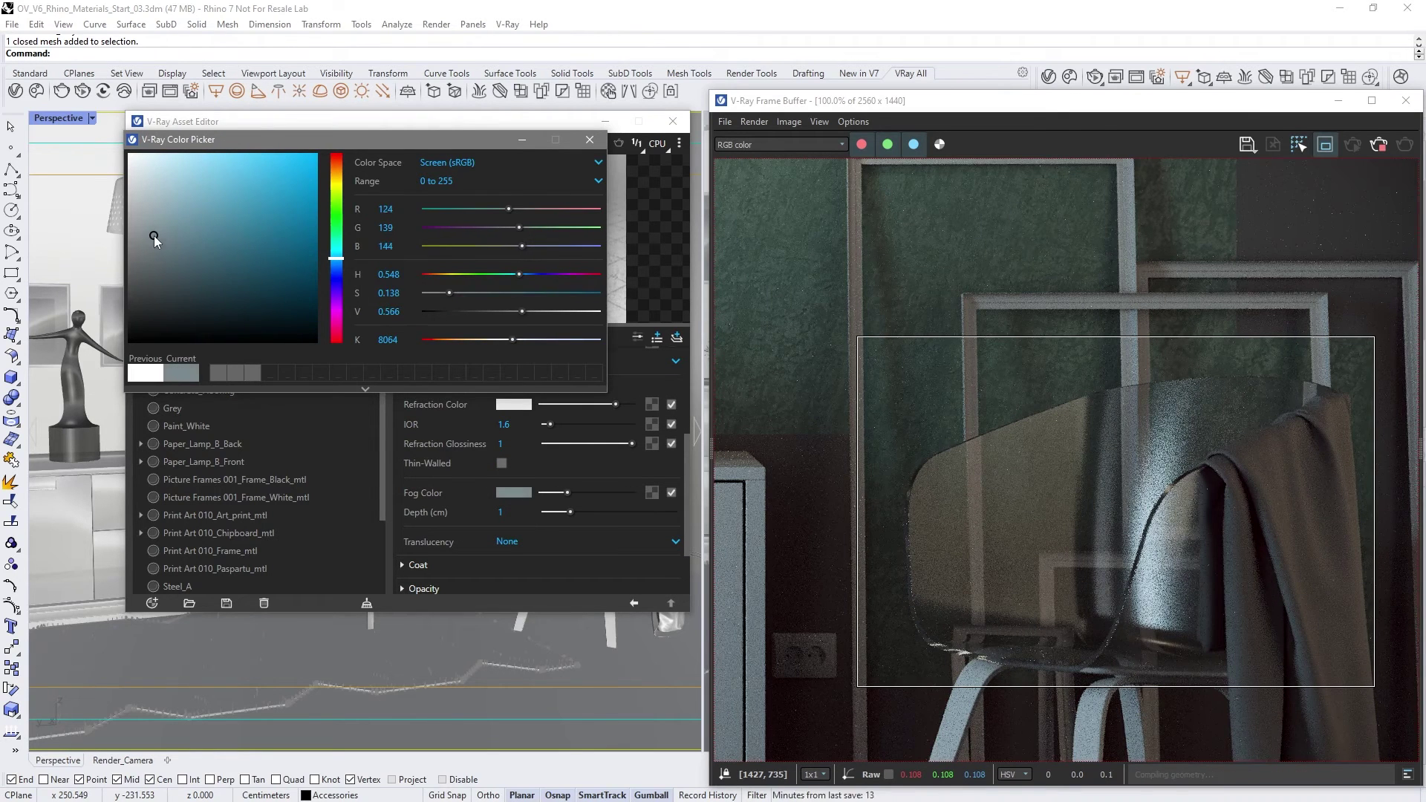
{"action": "left_click_drag", "start_coordinate": [154, 235], "coordinate": [150, 236]}
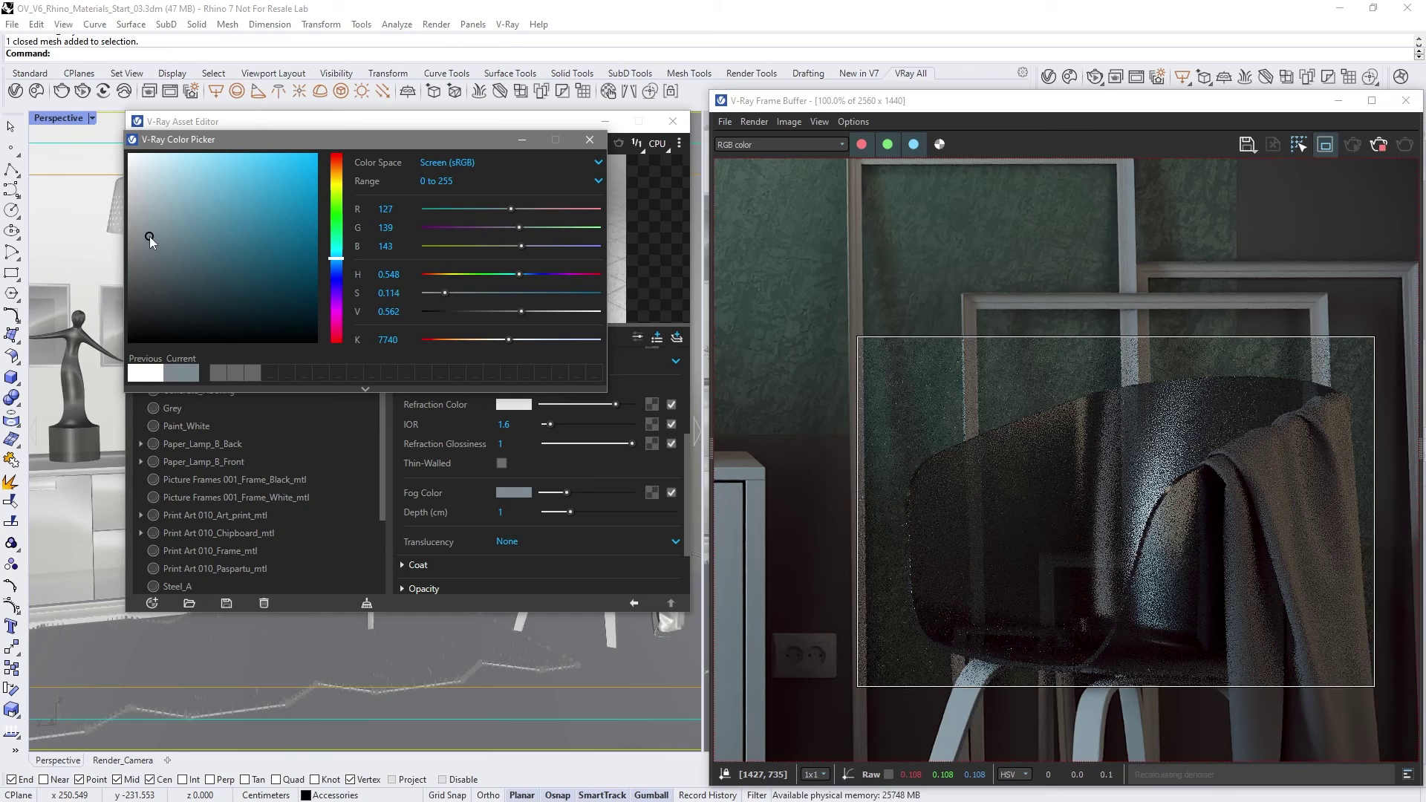
{"action": "left_click", "coordinate": [589, 140]}
{"action": "left_click", "coordinate": [500, 512]}
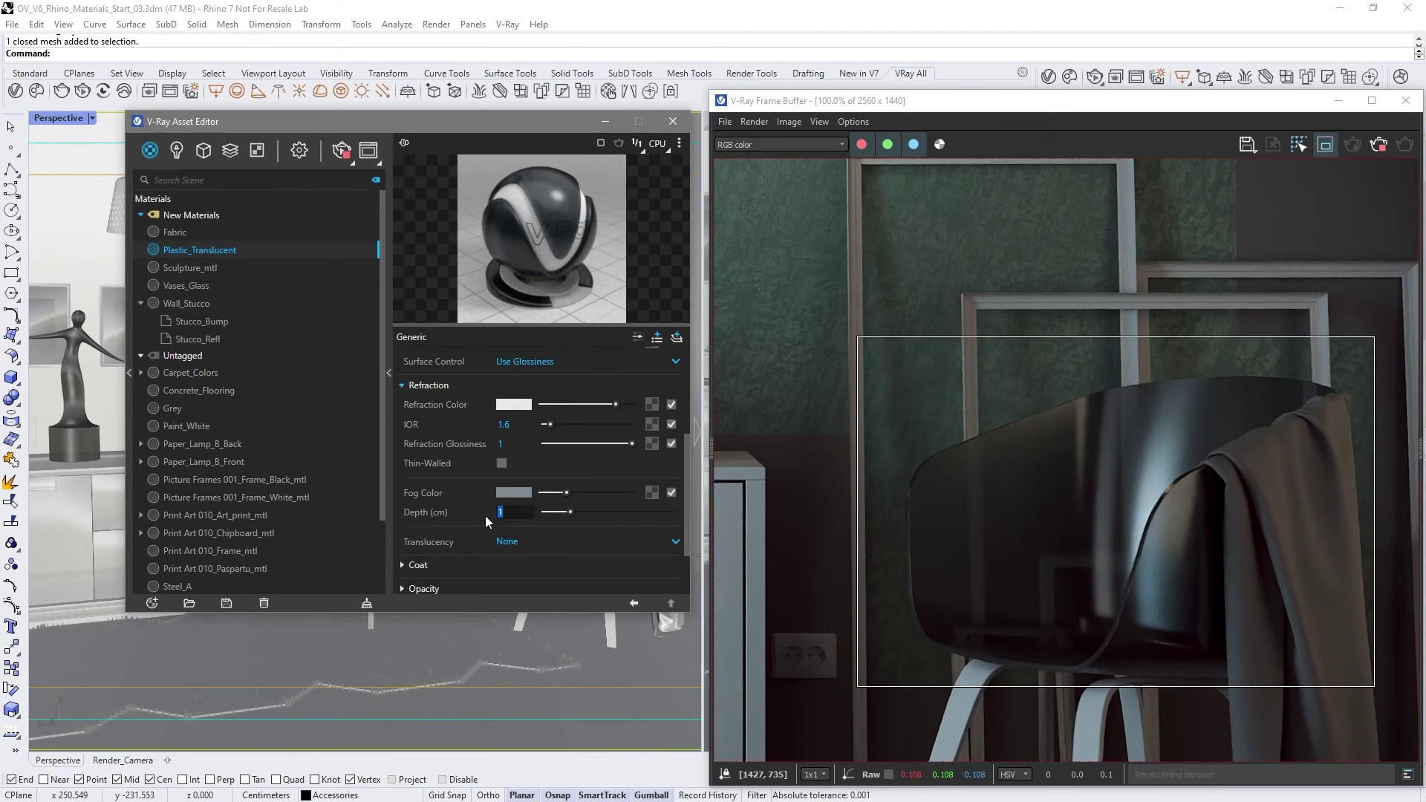
{"action": "type", "text": "0.5"}
{"action": "key", "text": "Return"}
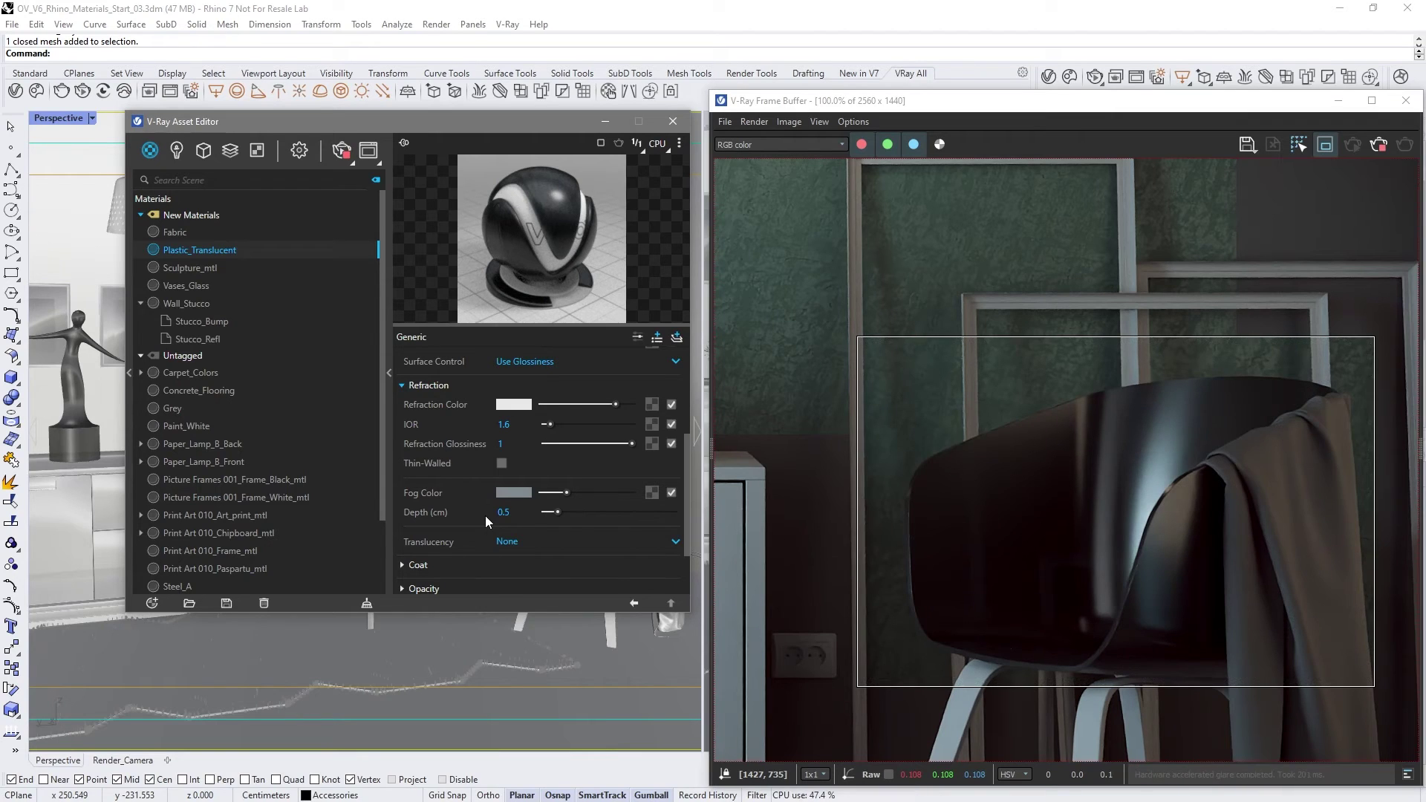
Set translucency to Volumetric and add a coat of amount 0.84 with 0.85 glossiness.
{"action": "left_click", "coordinate": [579, 540]}
{"action": "left_click", "coordinate": [558, 524]}
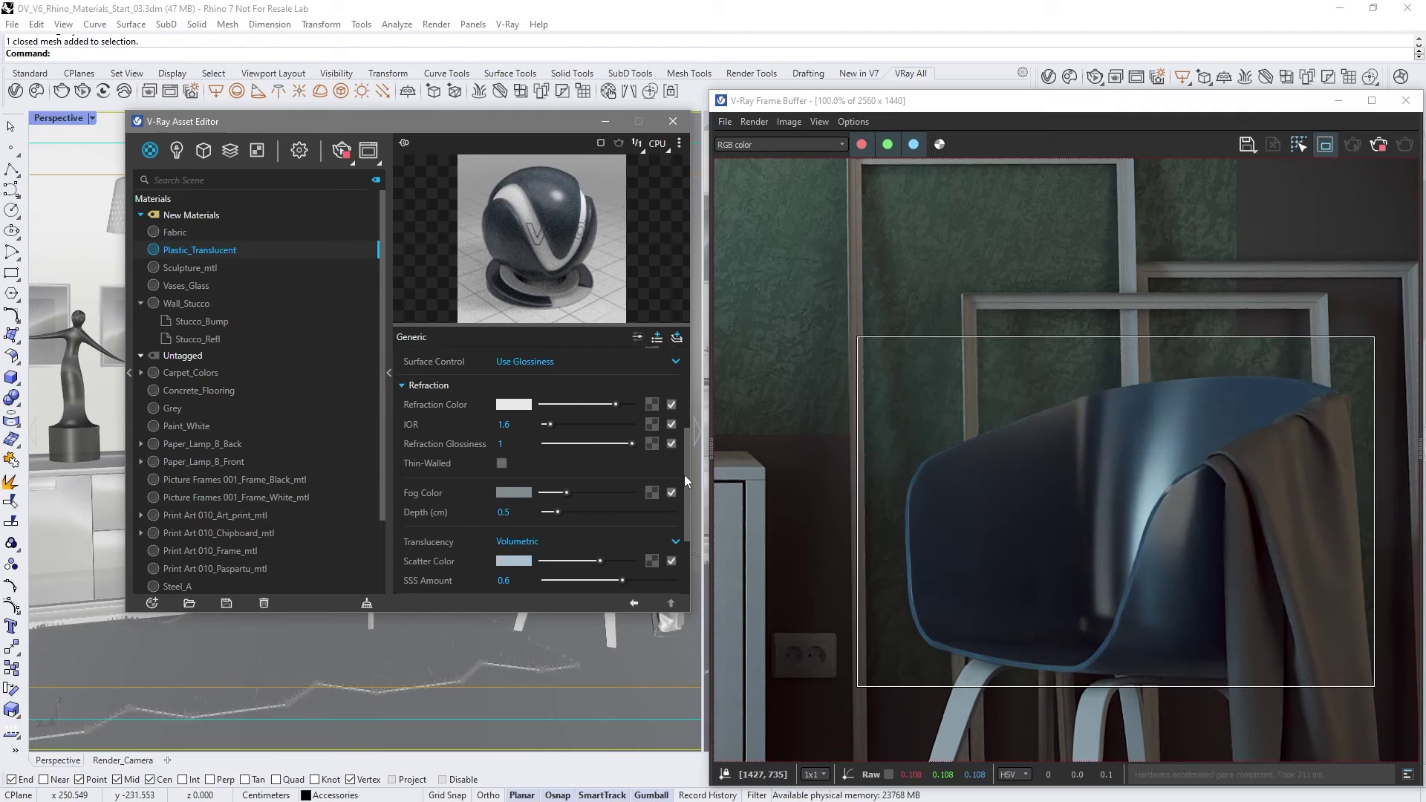
{"action": "left_click_drag", "start_coordinate": [684, 475], "coordinate": [683, 525]}
{"action": "left_click", "coordinate": [486, 489]}
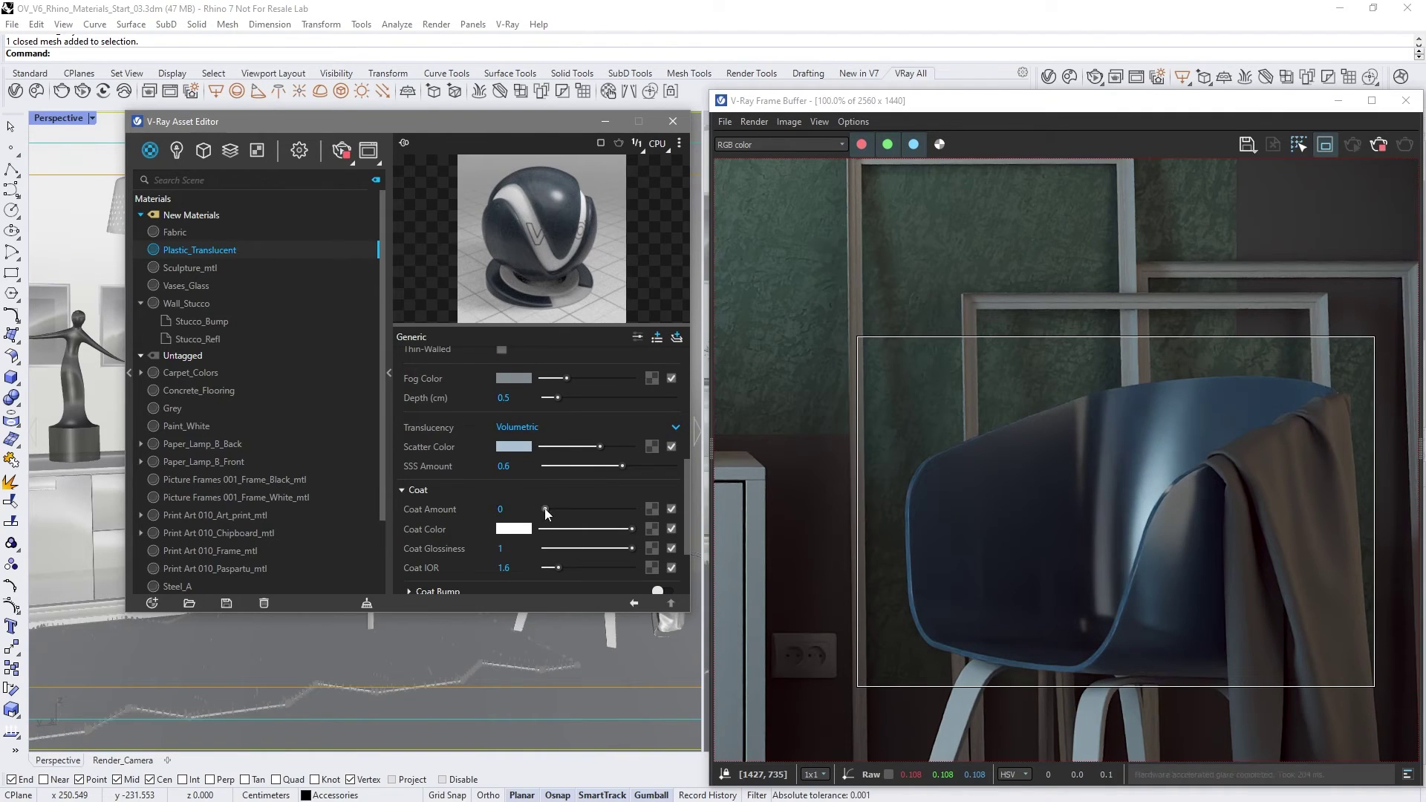
{"action": "left_click_drag", "start_coordinate": [545, 508], "coordinate": [618, 510]}
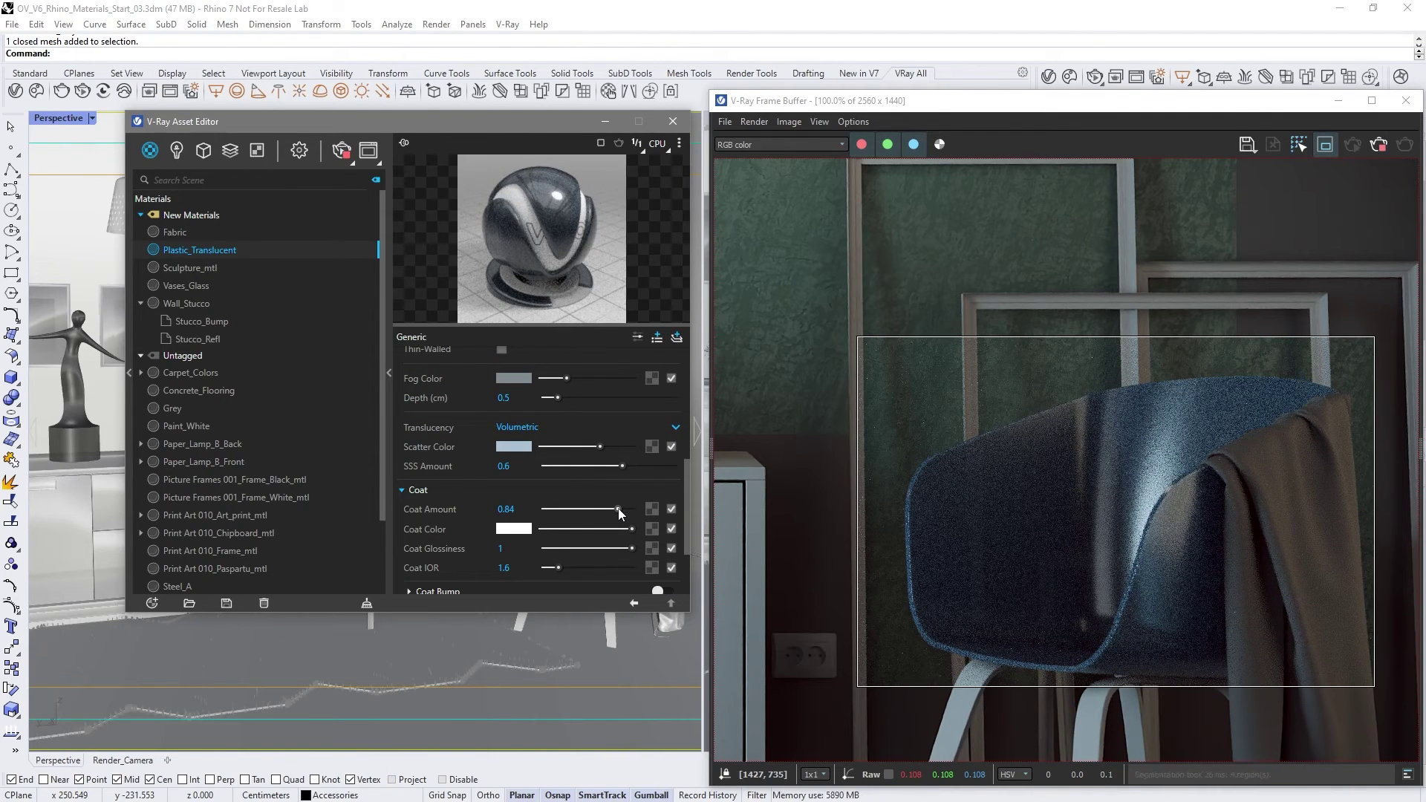
{"action": "left_click_drag", "start_coordinate": [631, 548], "coordinate": [620, 550]}
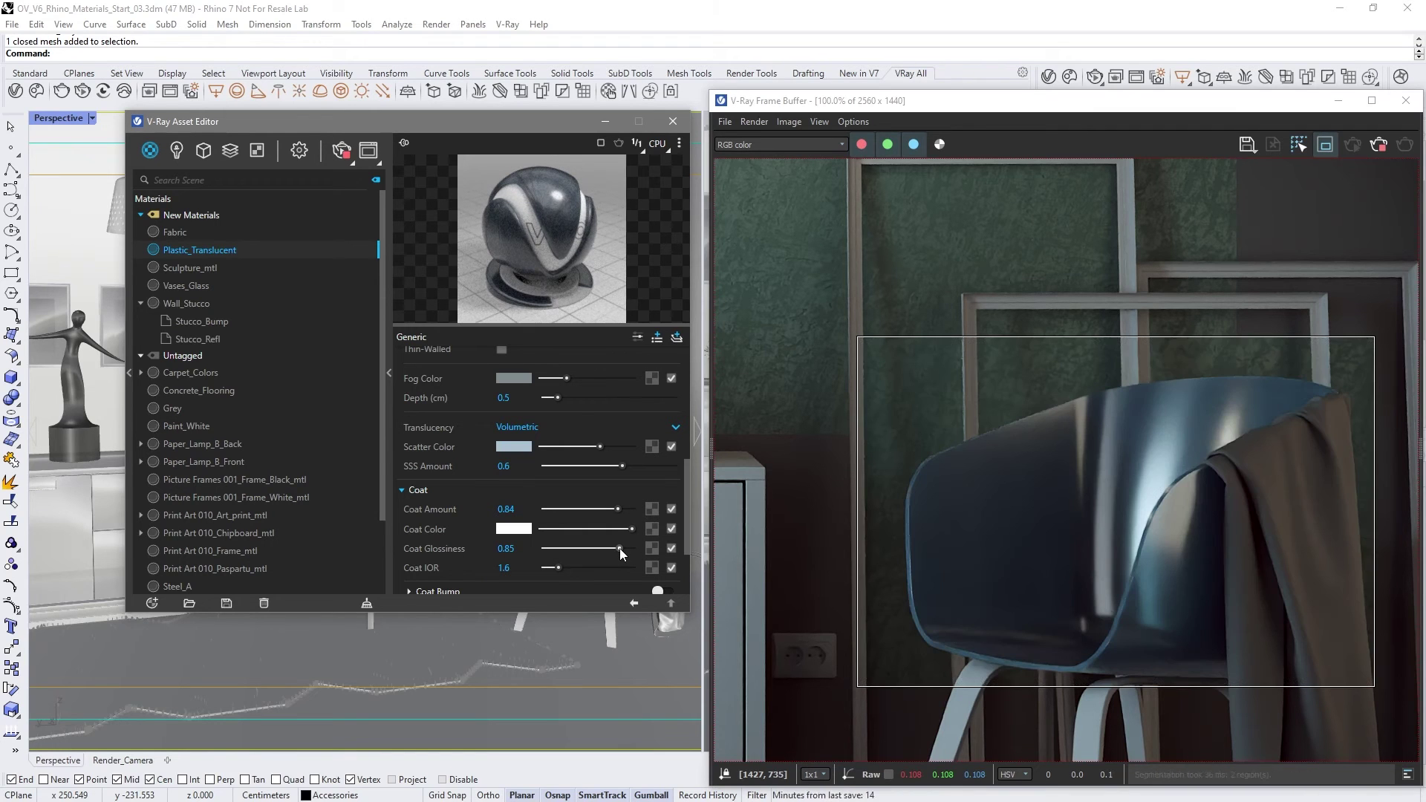
Limit rendering to the cloth and set the Fabric diffuse colour to mustard yellow.
{"action": "middle_click_drag", "start_coordinate": [1209, 595], "coordinate": [1194, 310]}
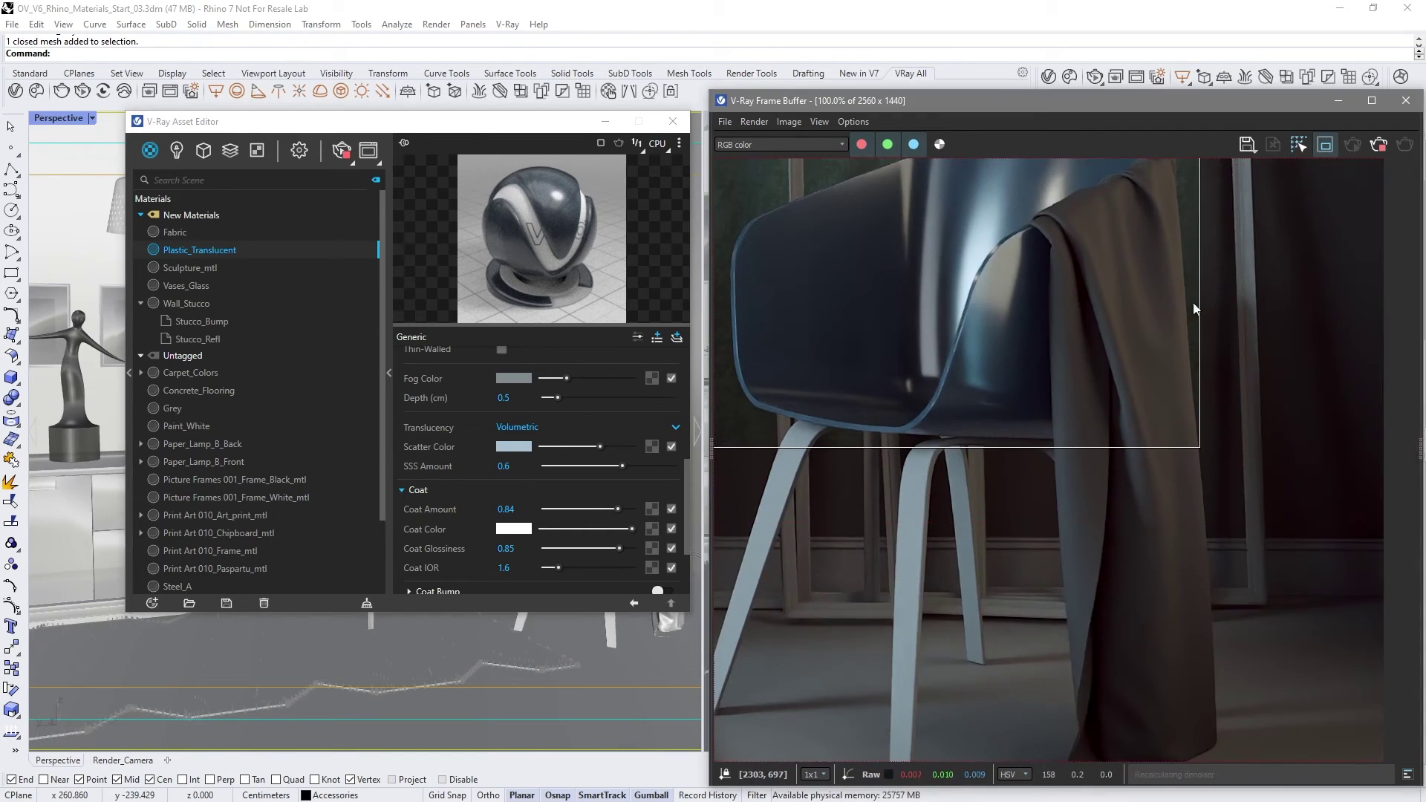
{"action": "left_click_drag", "start_coordinate": [1235, 164], "coordinate": [969, 763]}
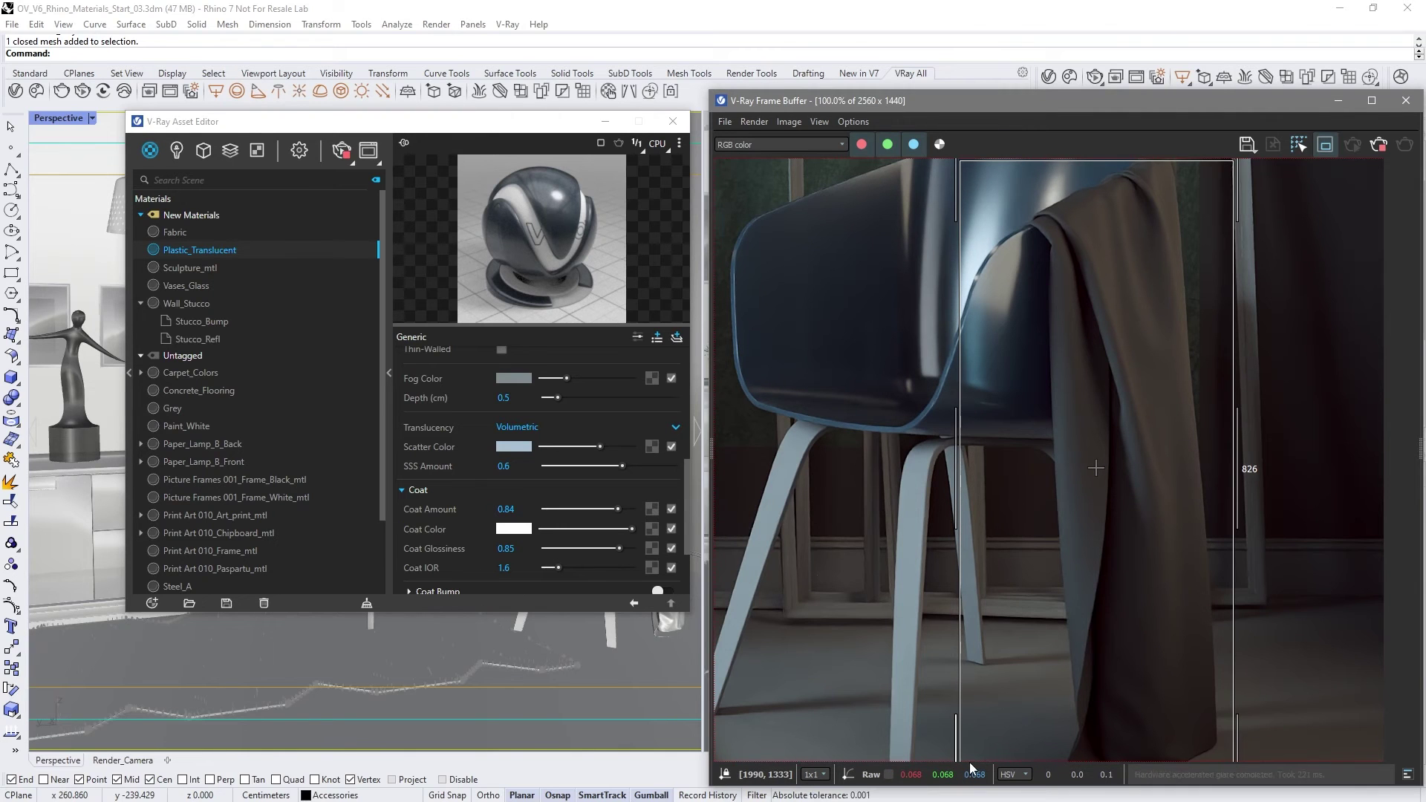
{"action": "left_click", "coordinate": [175, 231]}
{"action": "left_click", "coordinate": [510, 399]}
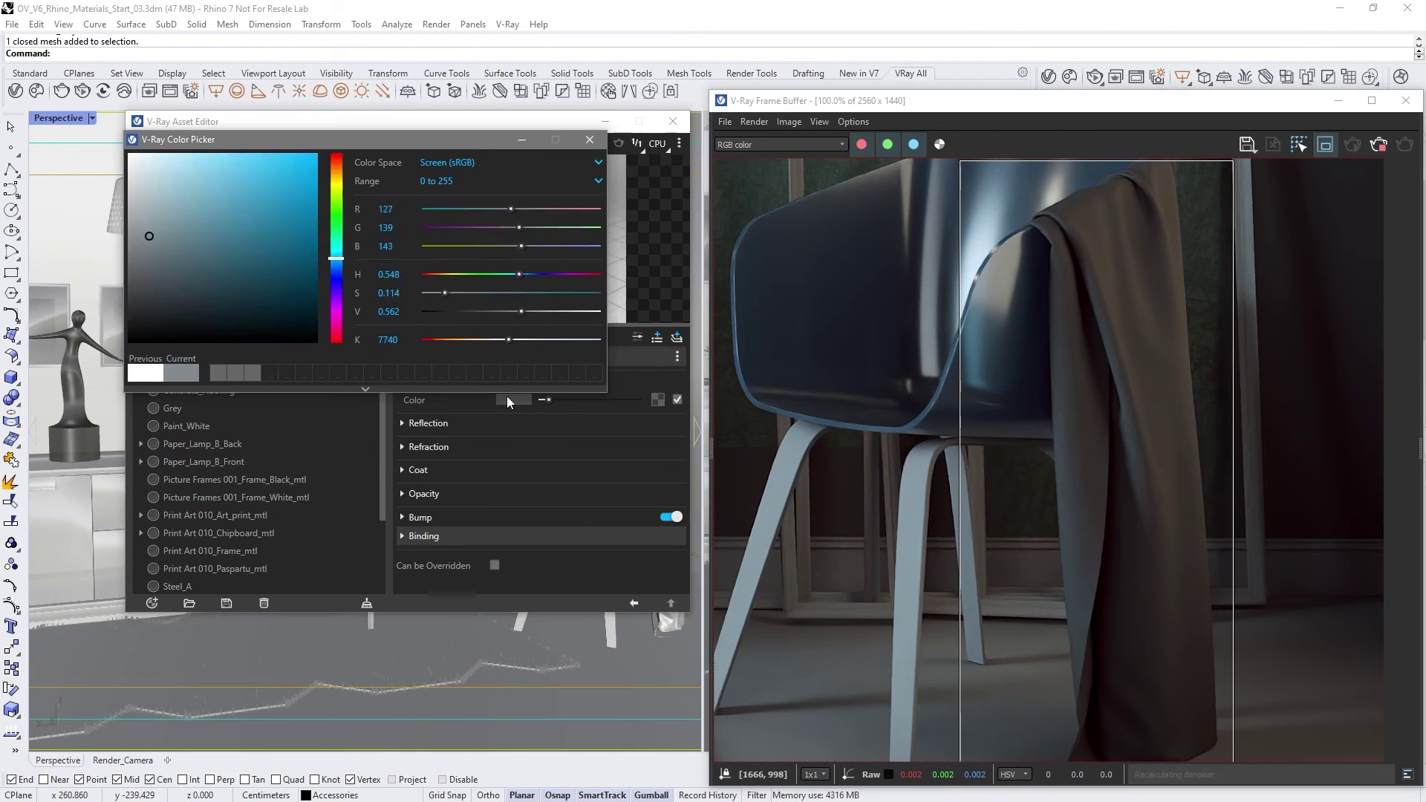
{"action": "left_click", "coordinate": [338, 177]}
{"action": "left_click", "coordinate": [222, 230]}
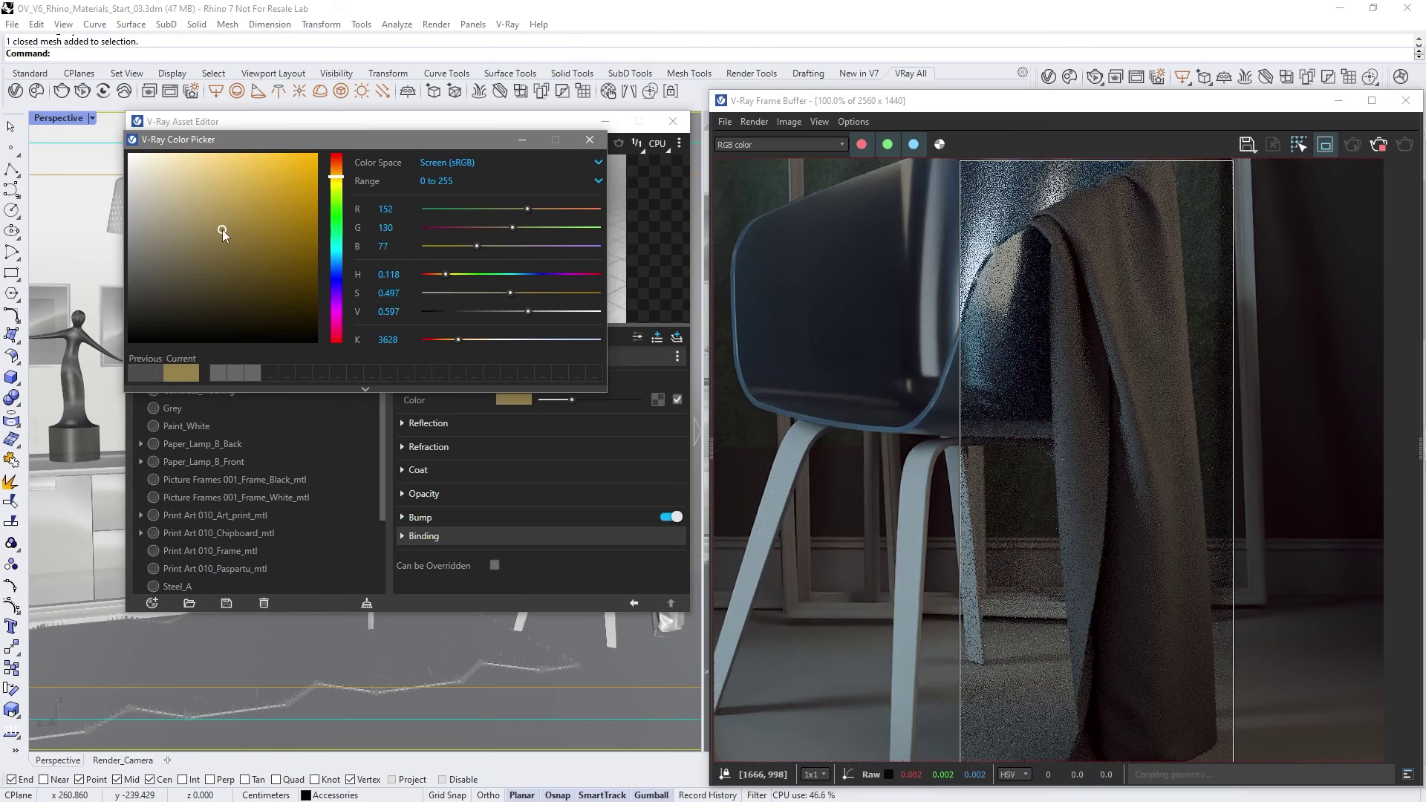
{"action": "left_click", "coordinate": [589, 139]}
Give Fabric near-white reflections at 0.54 glossiness and a white sheen colour.
{"action": "left_click", "coordinate": [553, 423]}
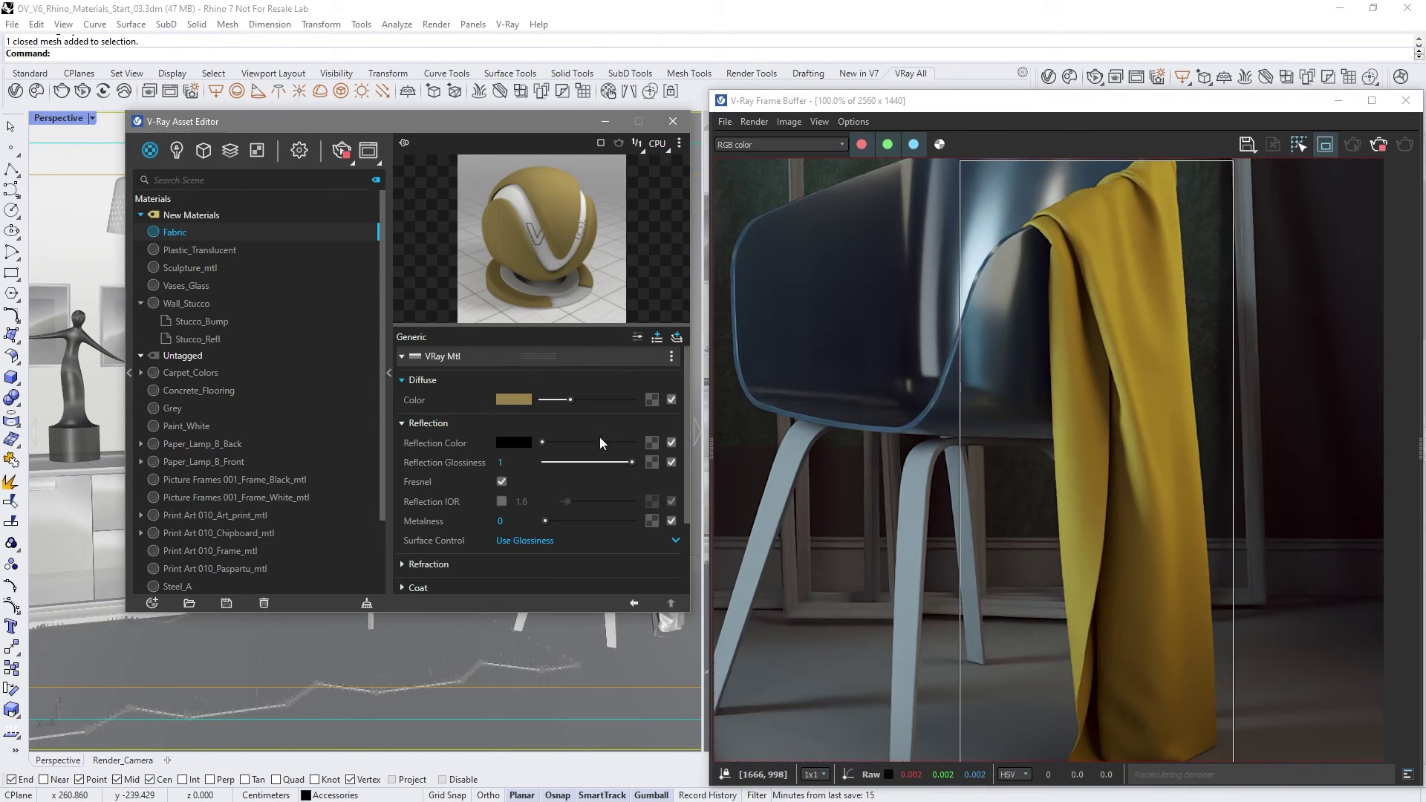
{"action": "left_click", "coordinate": [614, 443]}
{"action": "left_click_drag", "start_coordinate": [603, 461], "coordinate": [591, 463]}
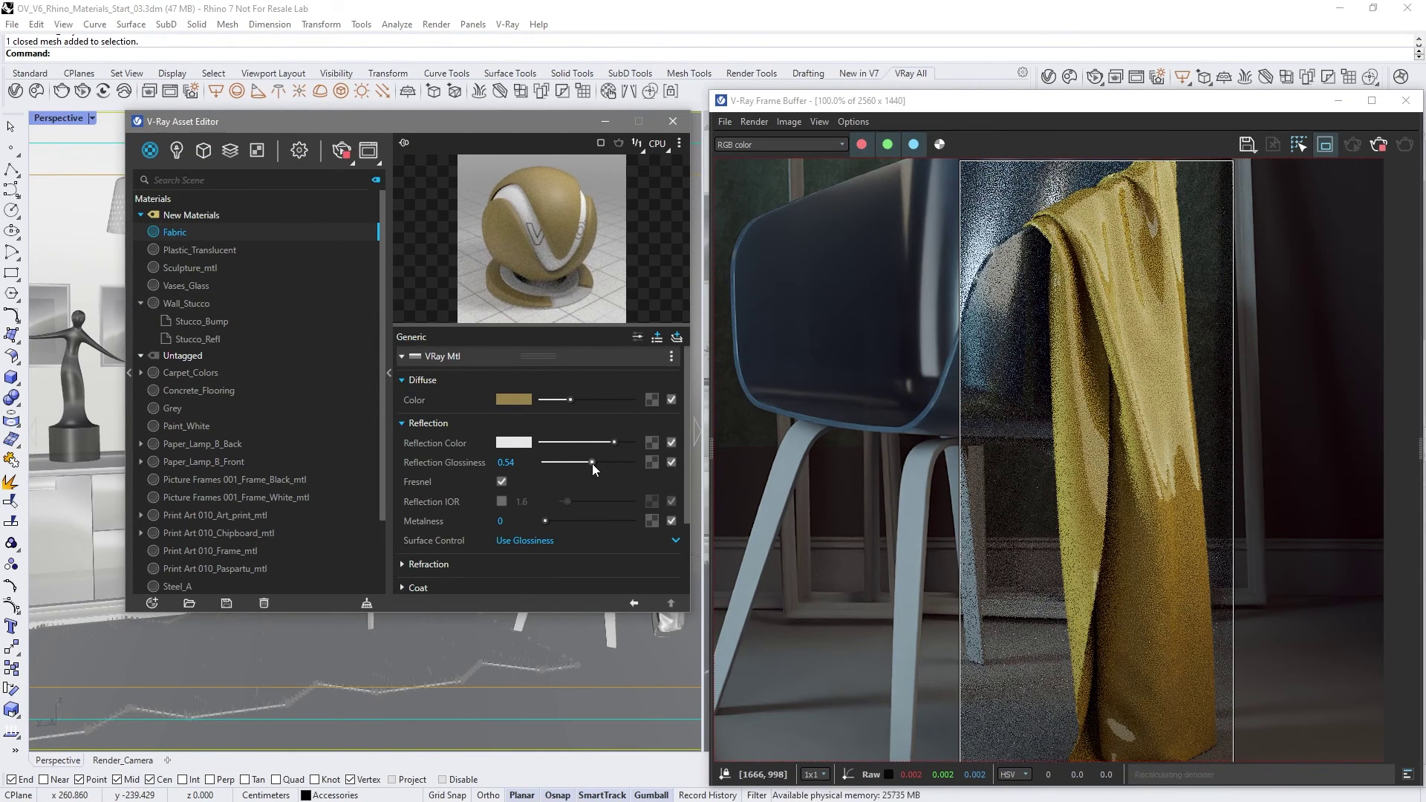
{"action": "left_click_drag", "start_coordinate": [687, 368], "coordinate": [687, 520]}
{"action": "left_click", "coordinate": [551, 501]}
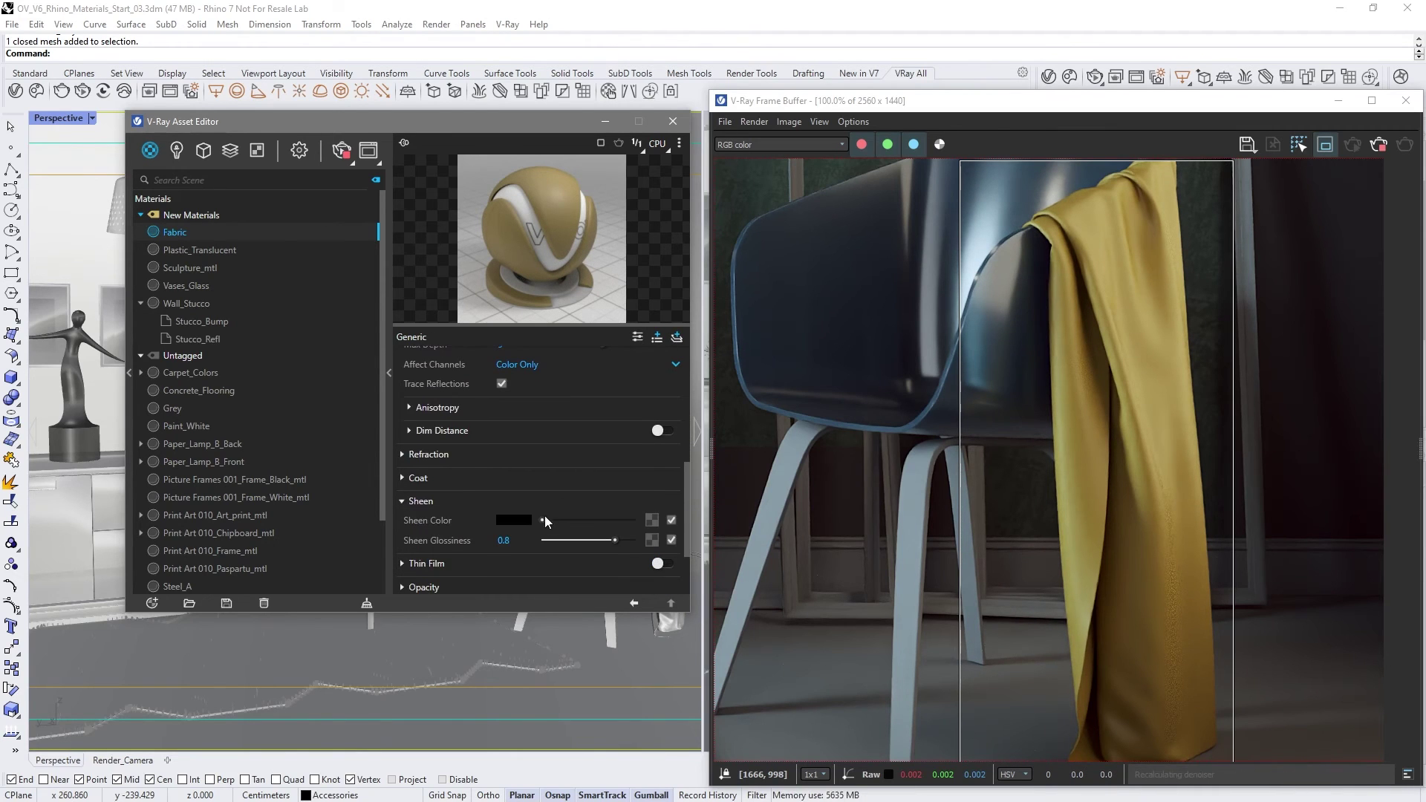
{"action": "left_click_drag", "start_coordinate": [546, 518], "coordinate": [621, 520]}
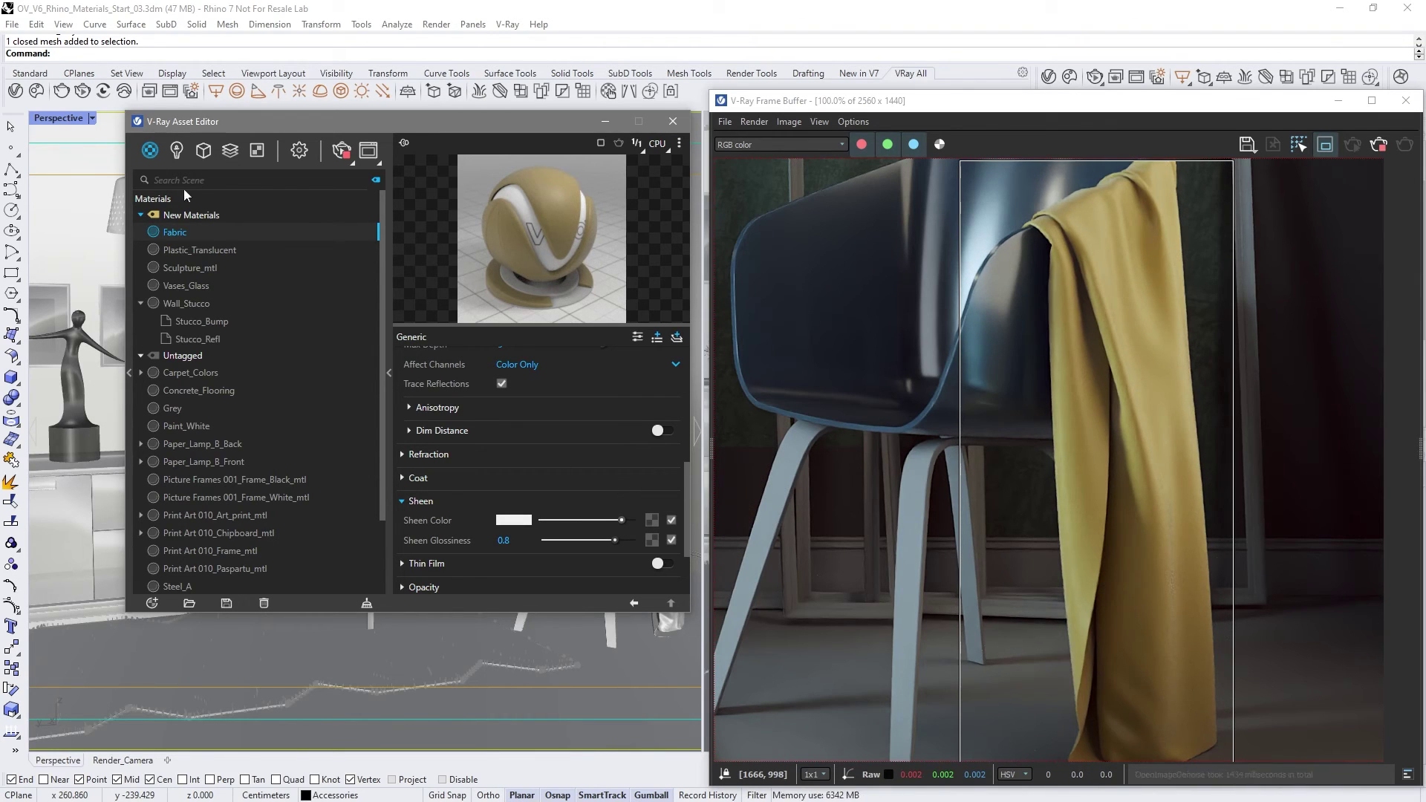
Download Fabric C03 Pastel Blue 20cm from Cosmos Materials > Fabric and import it into the scene.
{"action": "left_click", "coordinate": [37, 90]}
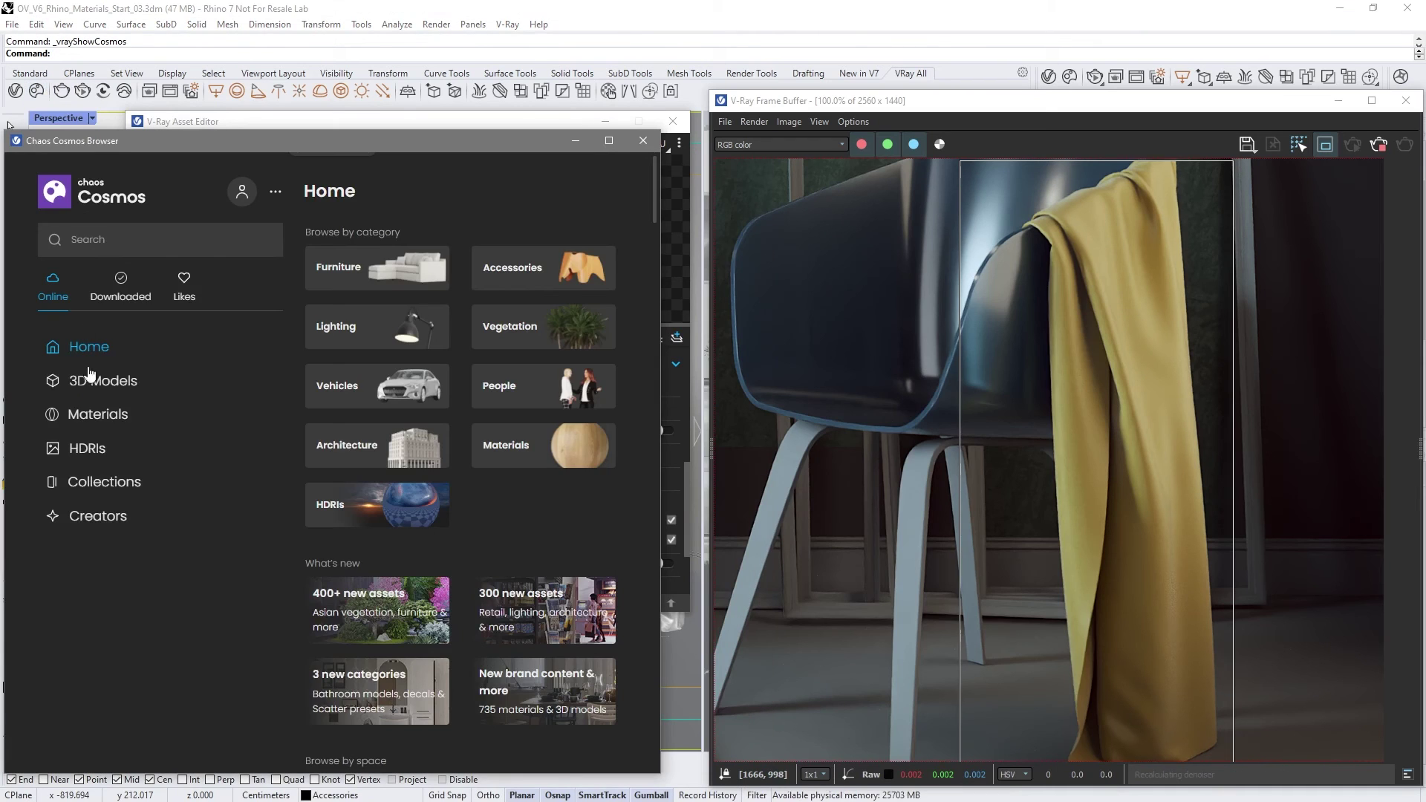
{"action": "left_click", "coordinate": [87, 414]}
{"action": "left_click", "coordinate": [91, 693]}
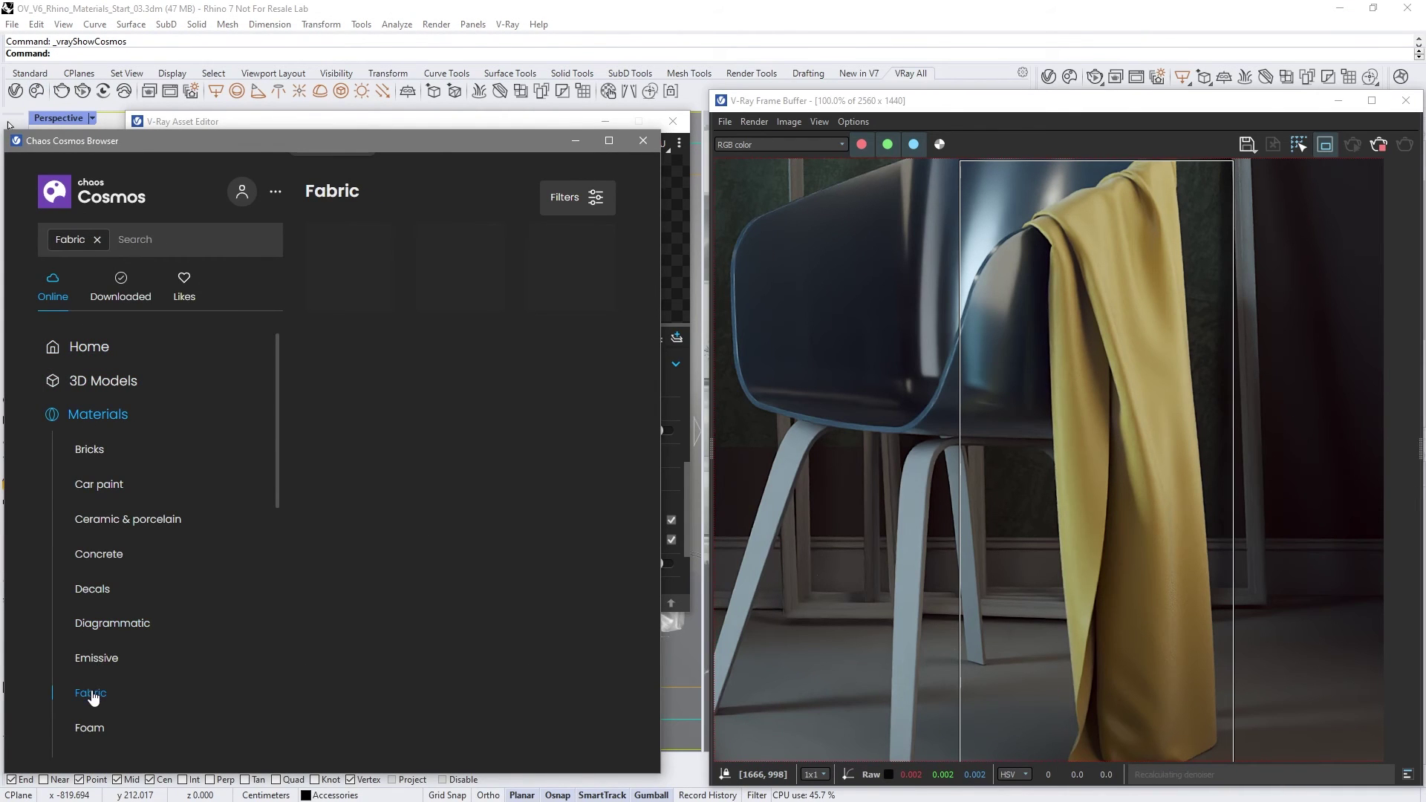
{"action": "scroll", "coordinate": [625, 601], "scroll_direction": "down", "scroll_amount": 3}
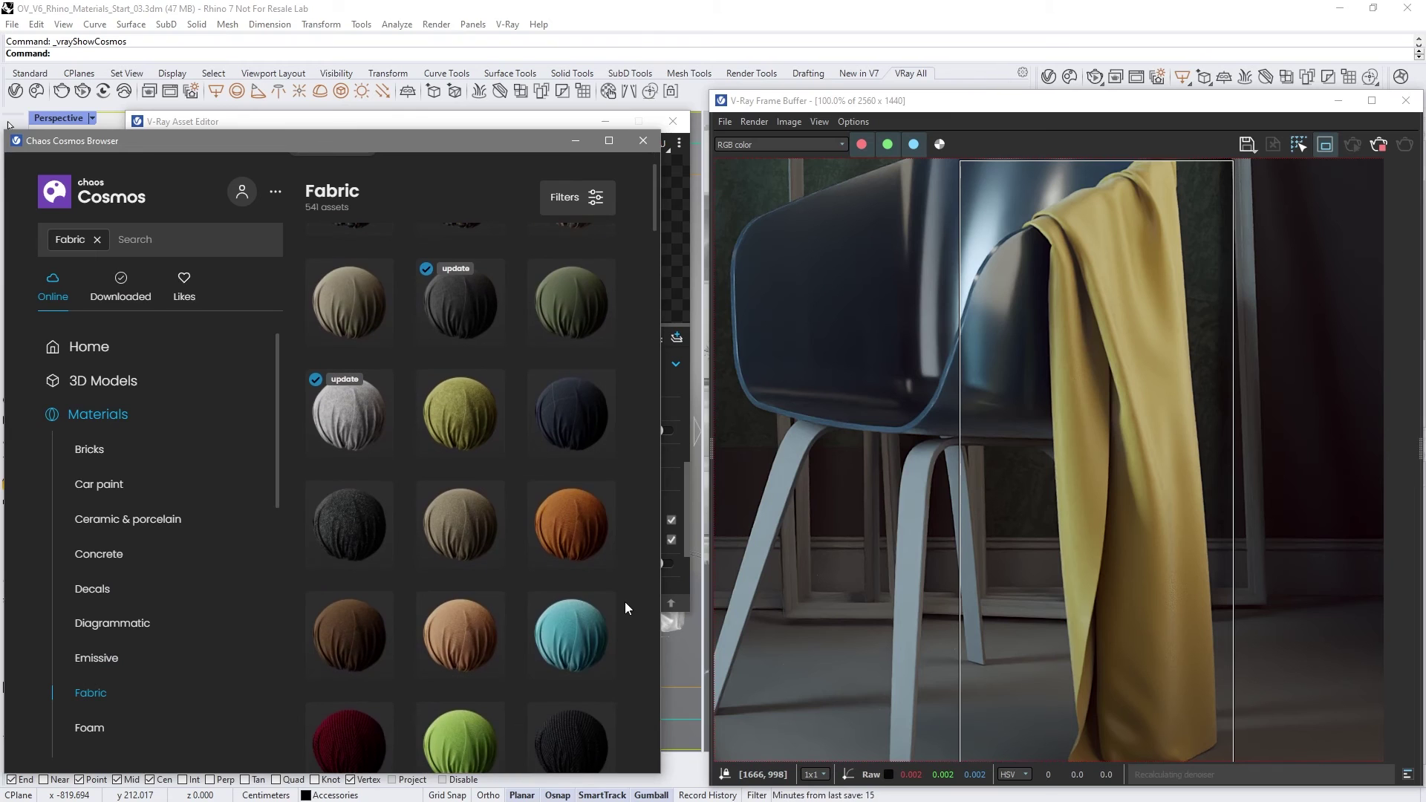
{"action": "left_click", "coordinate": [567, 635]}
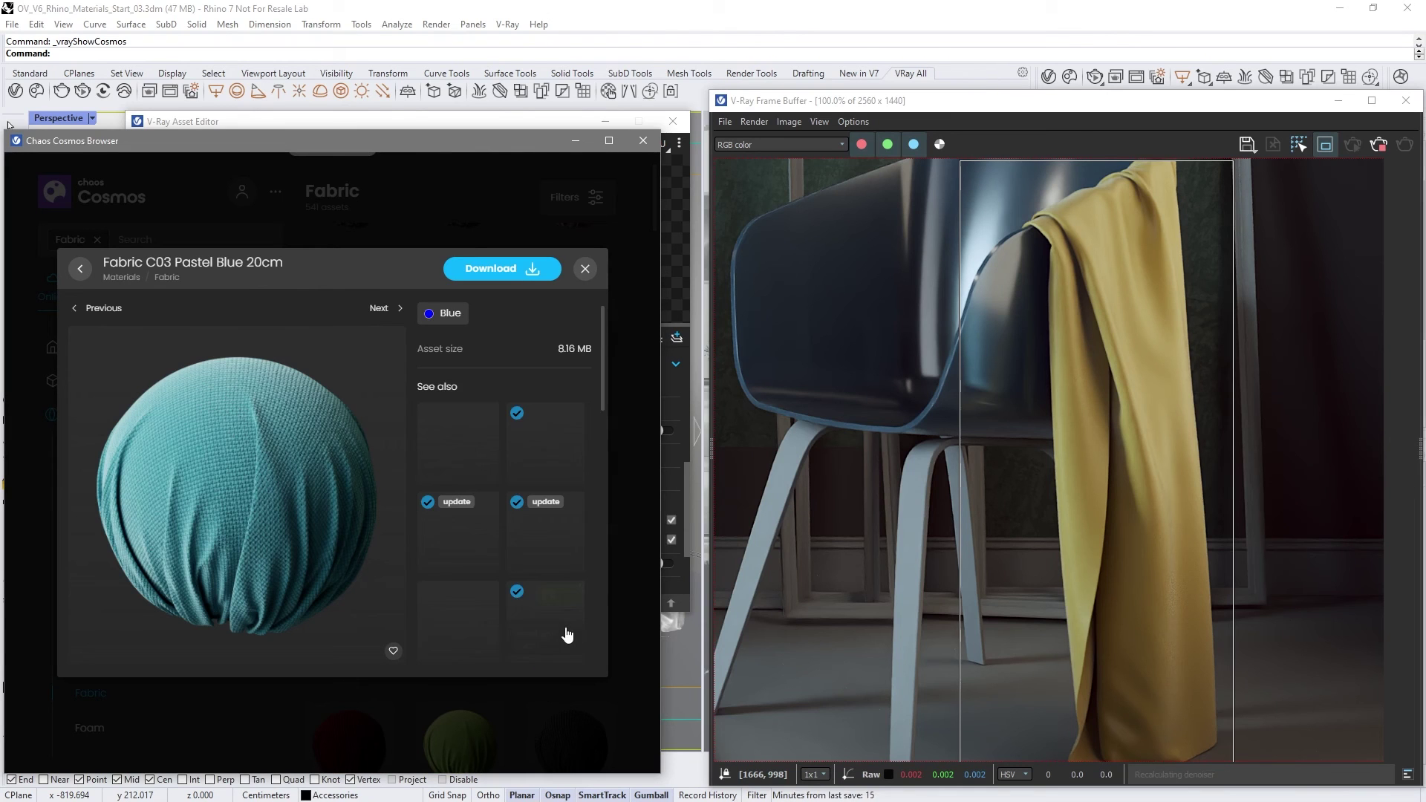
{"action": "left_click", "coordinate": [529, 269]}
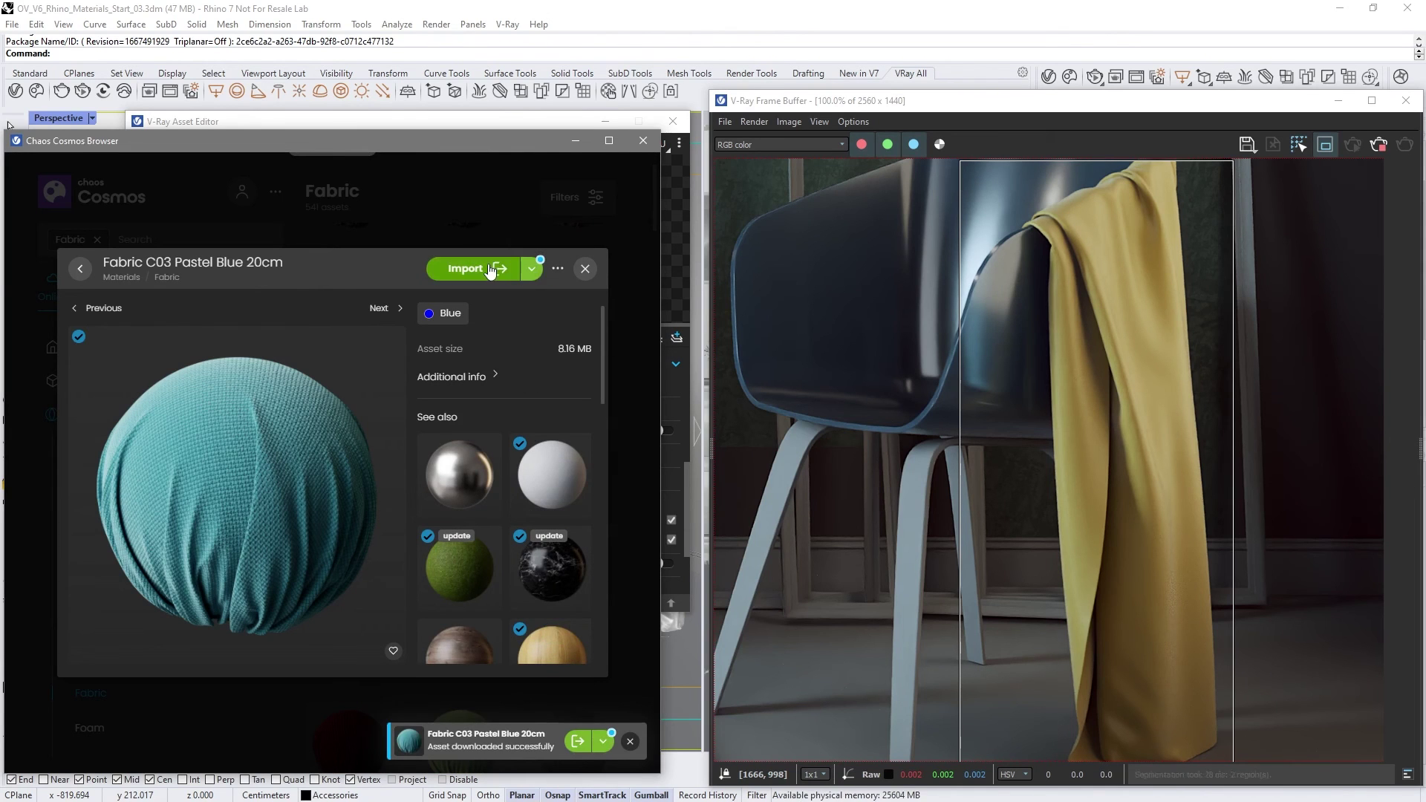
{"action": "left_click", "coordinate": [497, 268]}
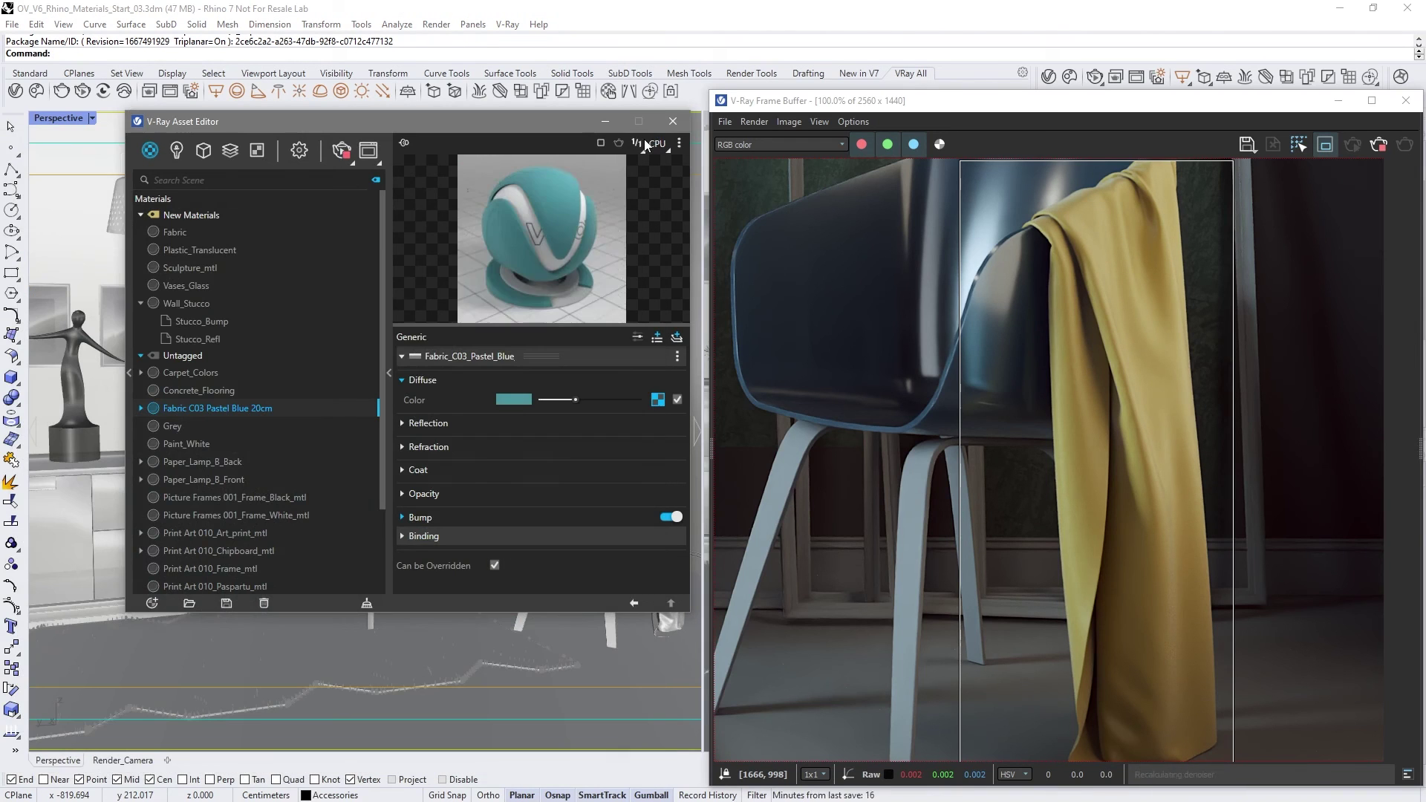
Apply the imported Fabric C03 Pastel Blue 20cm material to the cloth mesh.
{"action": "left_click", "coordinate": [666, 624]}
{"action": "right_click", "coordinate": [266, 409]}
{"action": "left_click", "coordinate": [312, 248]}
Add a Color Correction to the fabric's diffuse colour with hue -157.4 and saturation -0.28.
{"action": "left_click", "coordinate": [140, 408]}
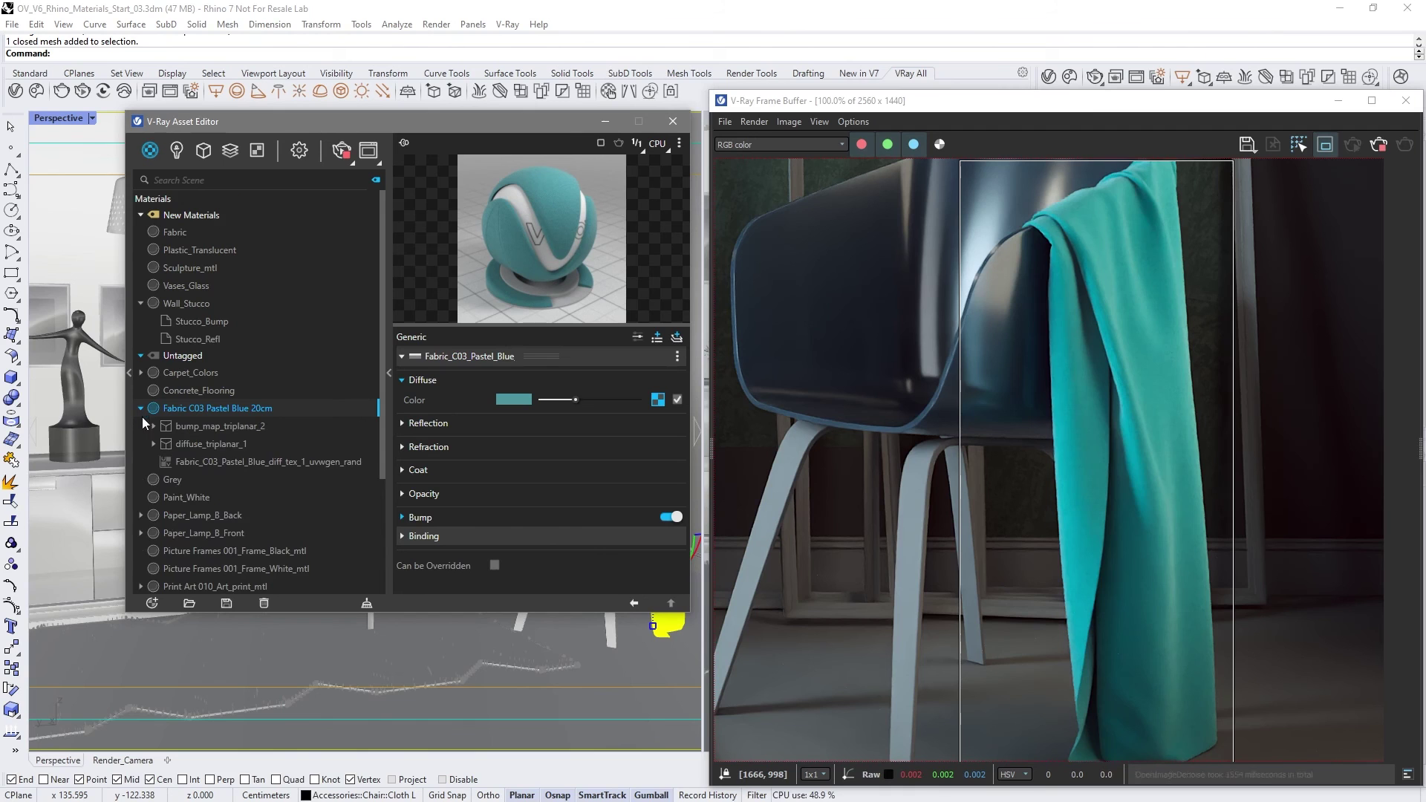
{"action": "left_click", "coordinate": [166, 444]}
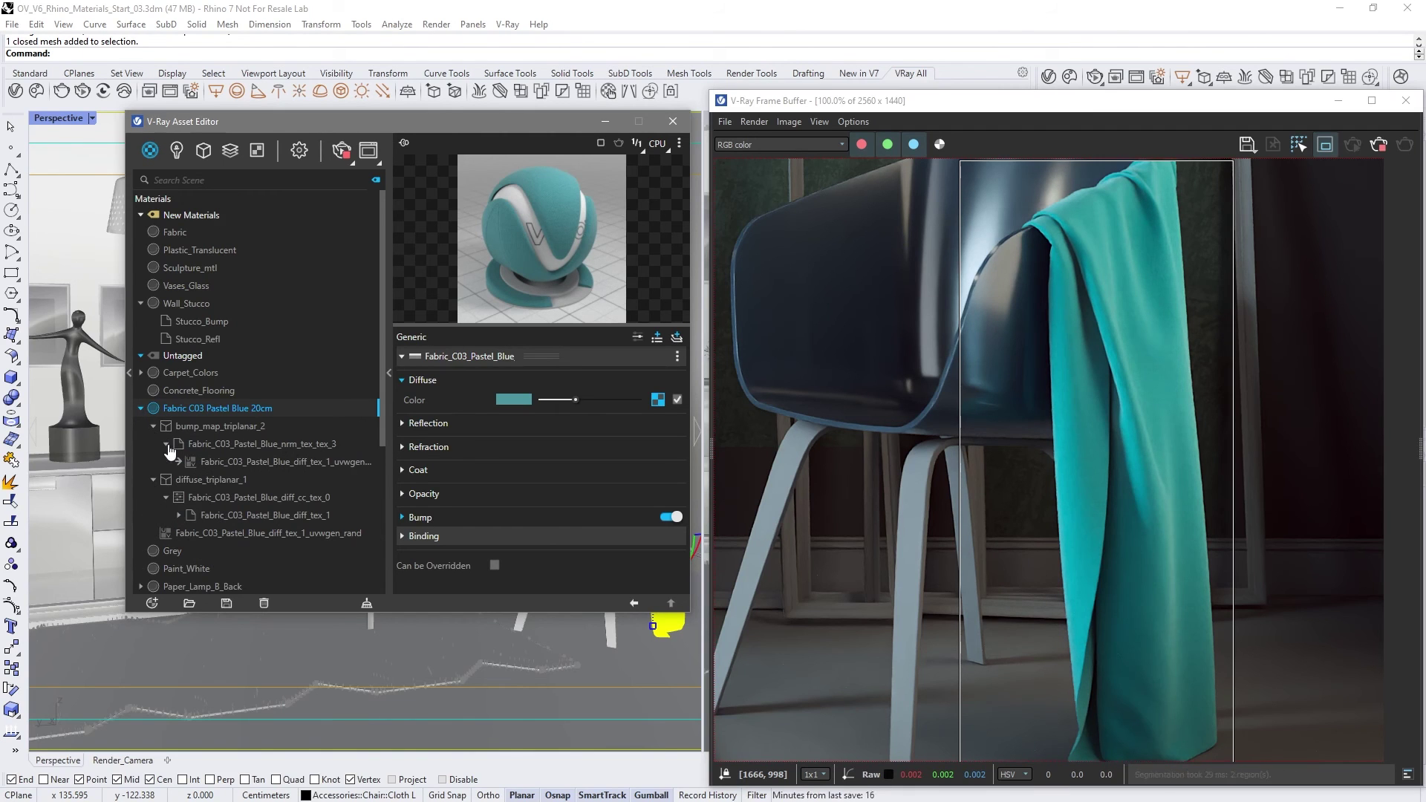
{"action": "left_click", "coordinate": [658, 400]}
{"action": "left_click", "coordinate": [536, 259]}
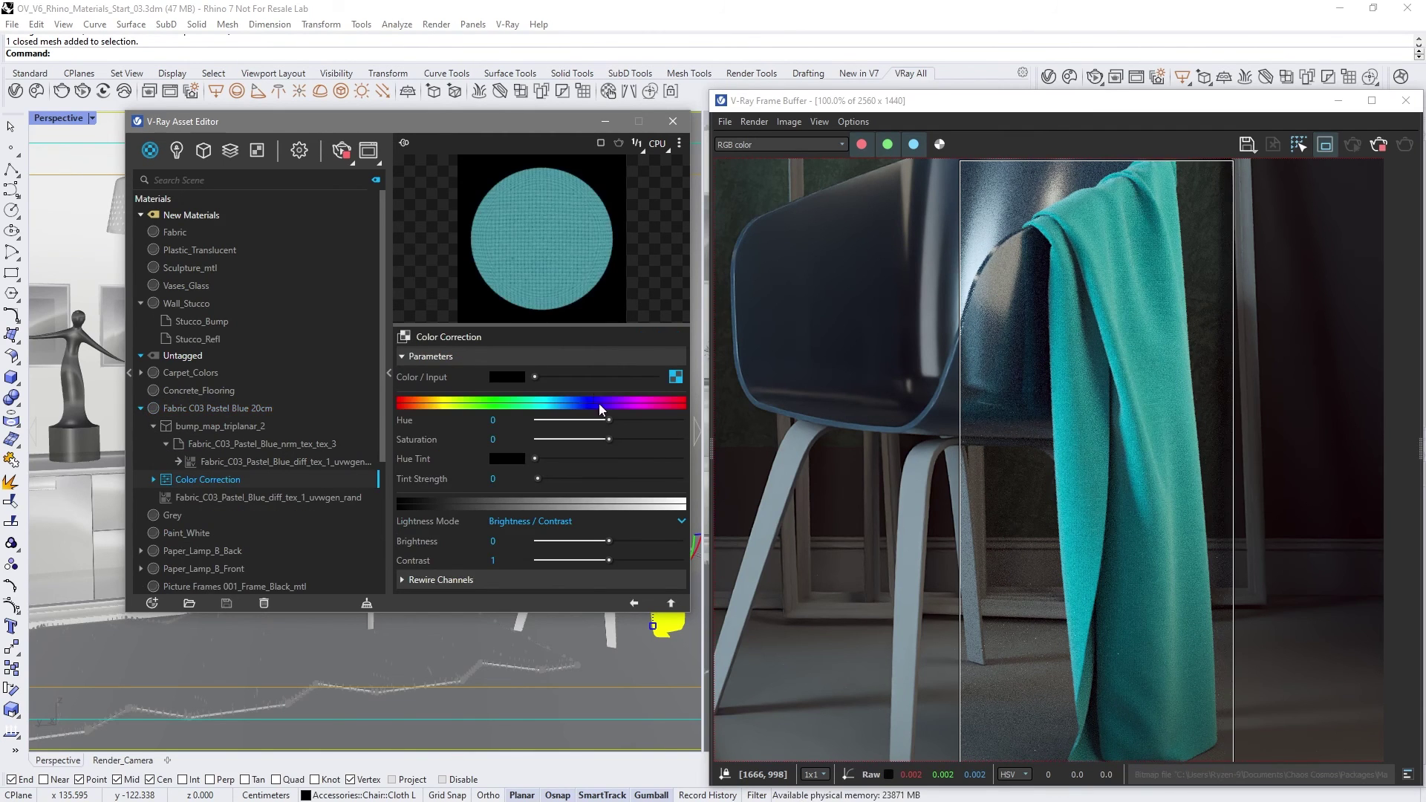
{"action": "mouse_move", "coordinate": [603, 419]}
{"action": "left_mouse_down"}
{"action": "mouse_move", "coordinate": [548, 421]}
{"action": "mouse_move", "coordinate": [591, 442]}
{"action": "left_mouse_up"}
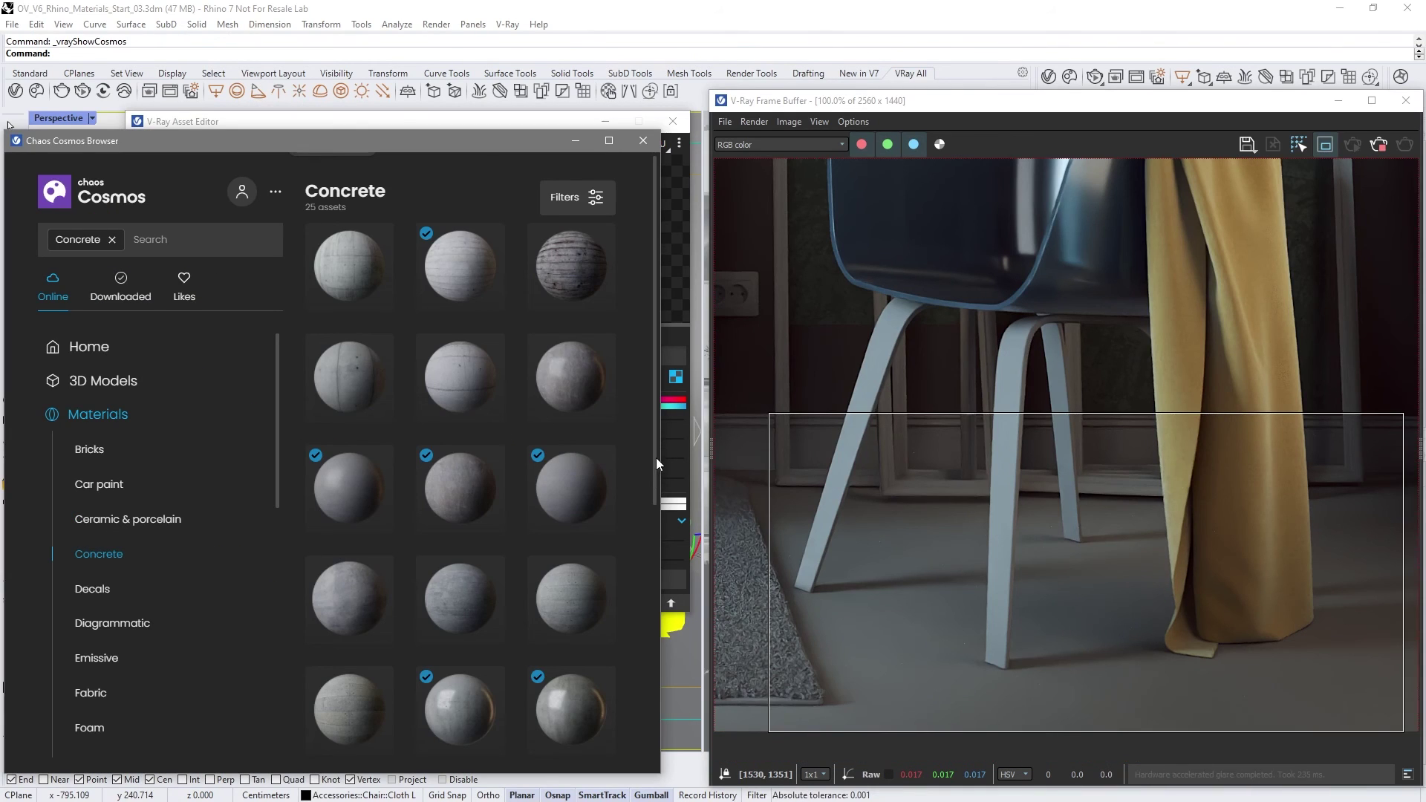
Browse the 25 Cosmos Concrete materials to find Concrete Flooring H01.
{"action": "scroll", "coordinate": [657, 458], "scroll_direction": "down", "scroll_amount": 2}
{"action": "scroll", "coordinate": [660, 520], "scroll_direction": "up", "scroll_amount": 2}
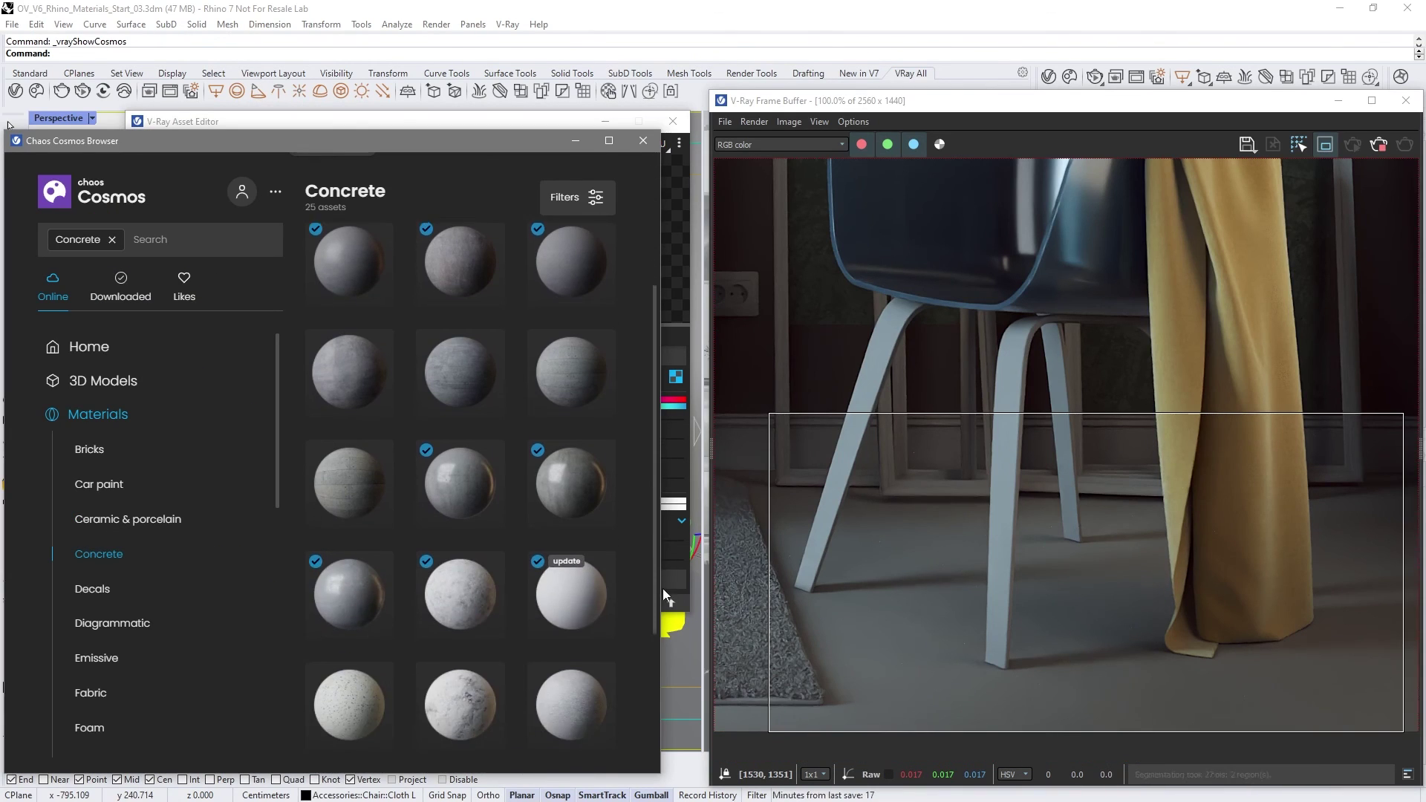
{"action": "scroll", "coordinate": [663, 588], "scroll_direction": "down", "scroll_amount": 1}
{"action": "mouse_move", "coordinate": [368, 506]}
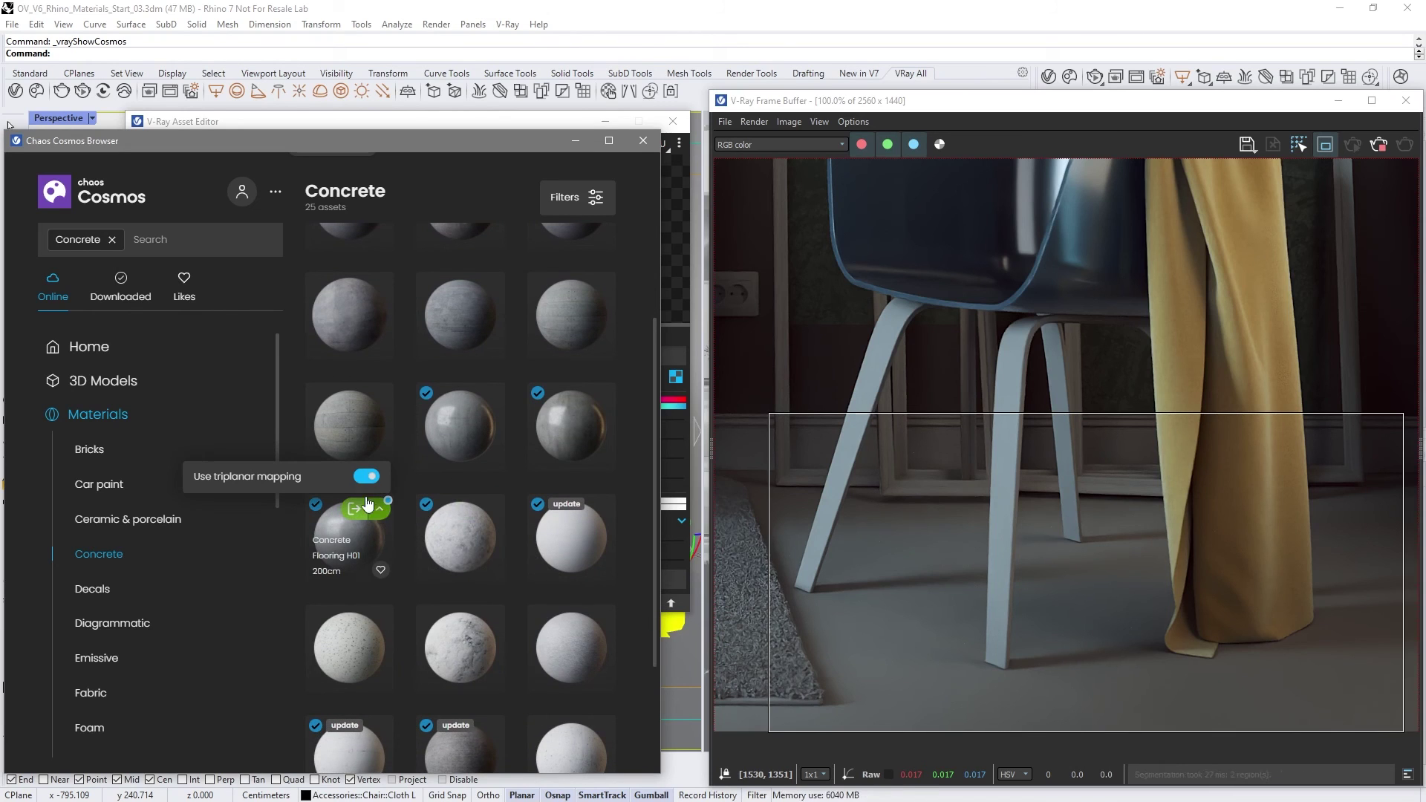